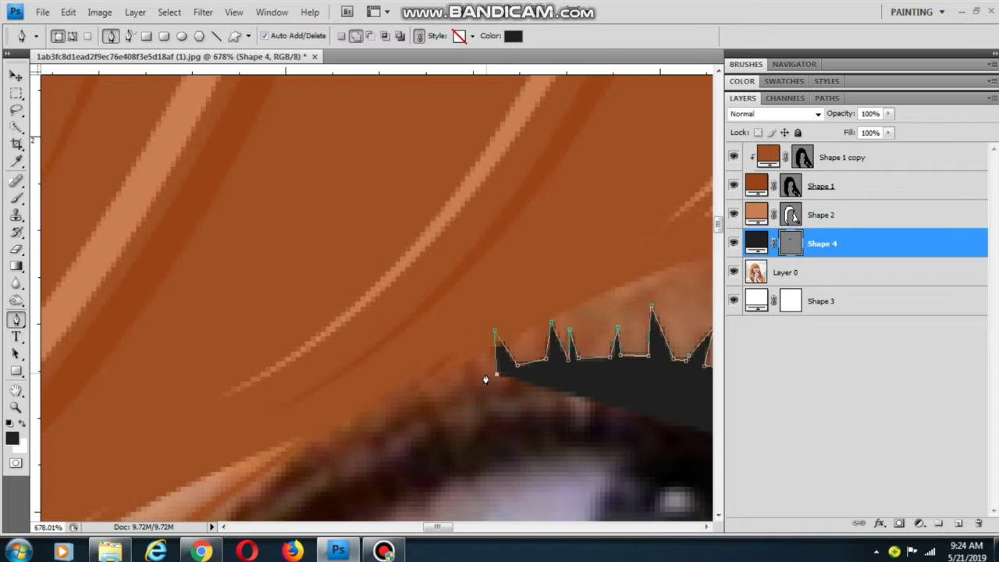
- Extend the Shape 4 lash outline with two more pointed lashes toward the outer eye corner
left_click(464, 346)
left_click(467, 379)
left_click(433, 382)
left_click(413, 366)
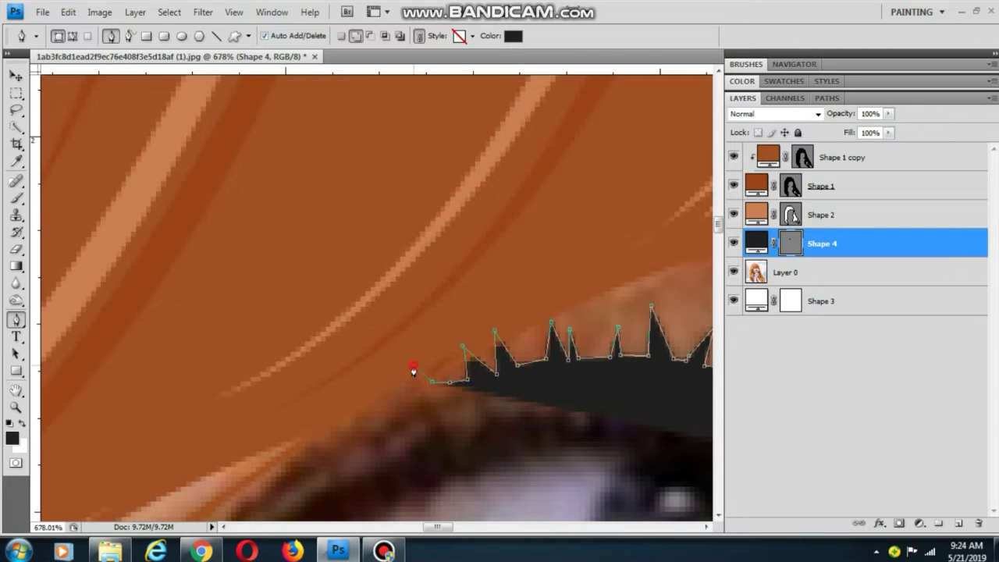
left_click(409, 392)
- Continue the Shape 4 outline along the upper lid's edge, curving down toward the outer eye corner
left_click_drag(403, 390, 494, 297)
left_click(442, 335)
scroll(440, 337, "down", 2)
left_click_drag(407, 370, 431, 288)
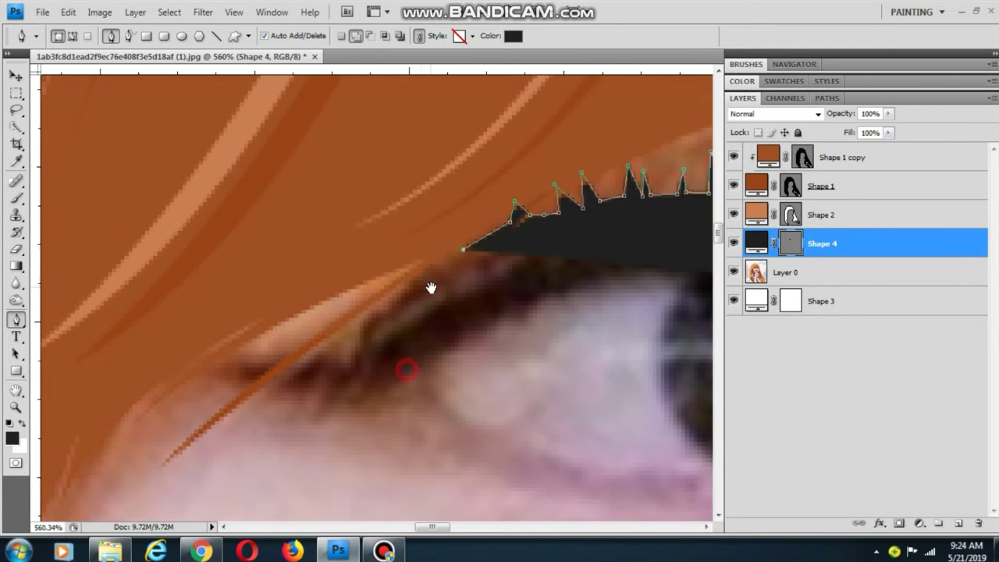
left_click_drag(359, 333, 310, 388)
left_click(358, 333, "alt")
- Lower the Shape 4 layer's opacity to 0% so the photo beneath can be traced
left_click(886, 116)
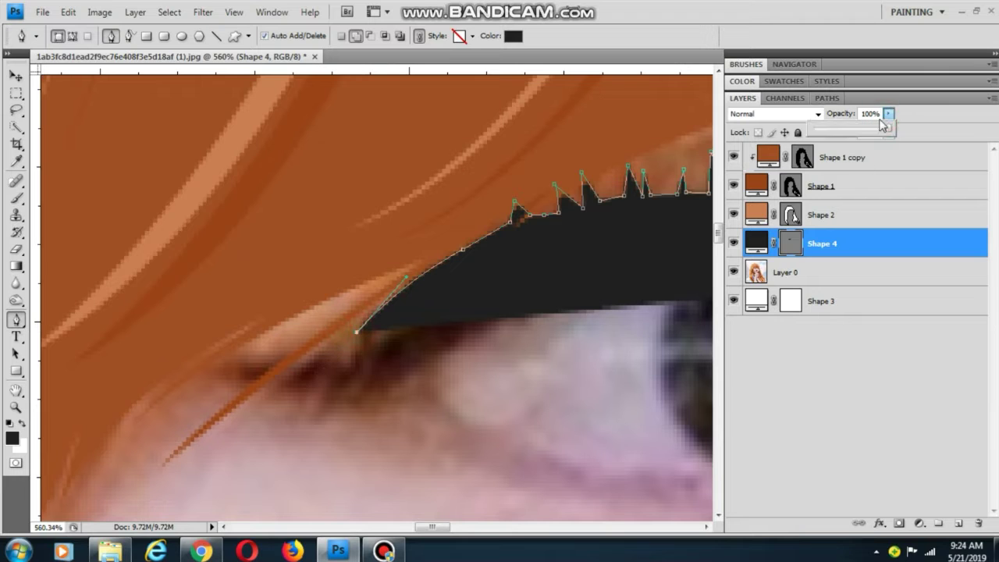
left_click_drag(888, 129, 813, 130)
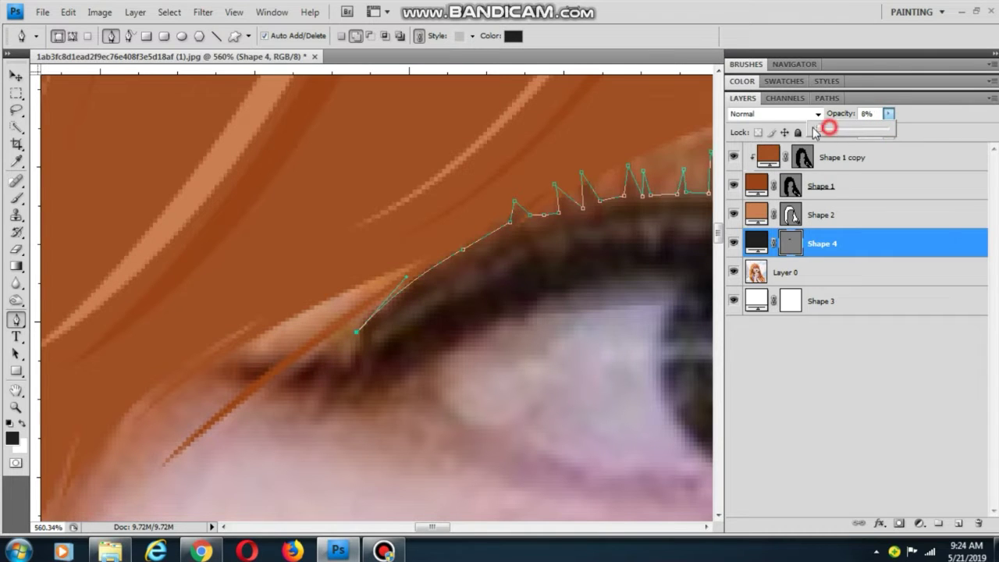
scroll(390, 331, "up", 1)
scroll(371, 327, "down", 1)
- Add a small notch below the upper lid and trace the eyeliner wing's upper edge to its tip near the hair
left_click_drag(240, 353, 166, 341)
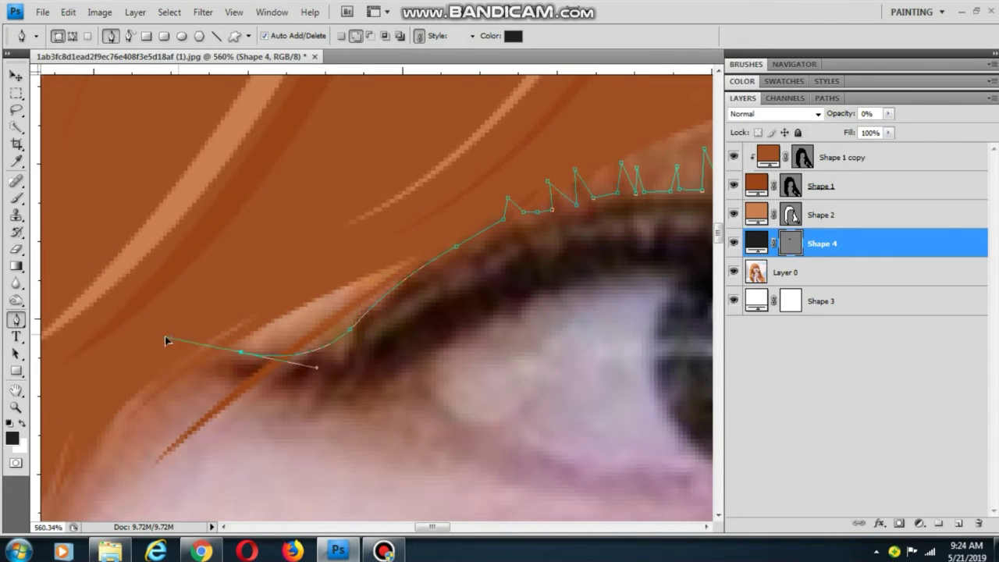
key("ctrl+z")
left_click(346, 360)
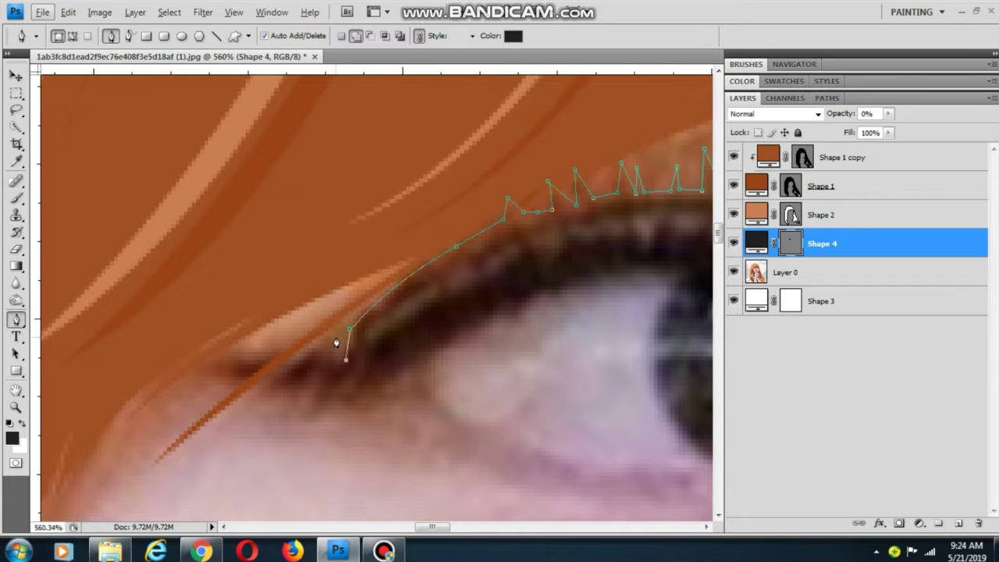
left_click(336, 336)
left_click_drag(215, 355, 150, 349)
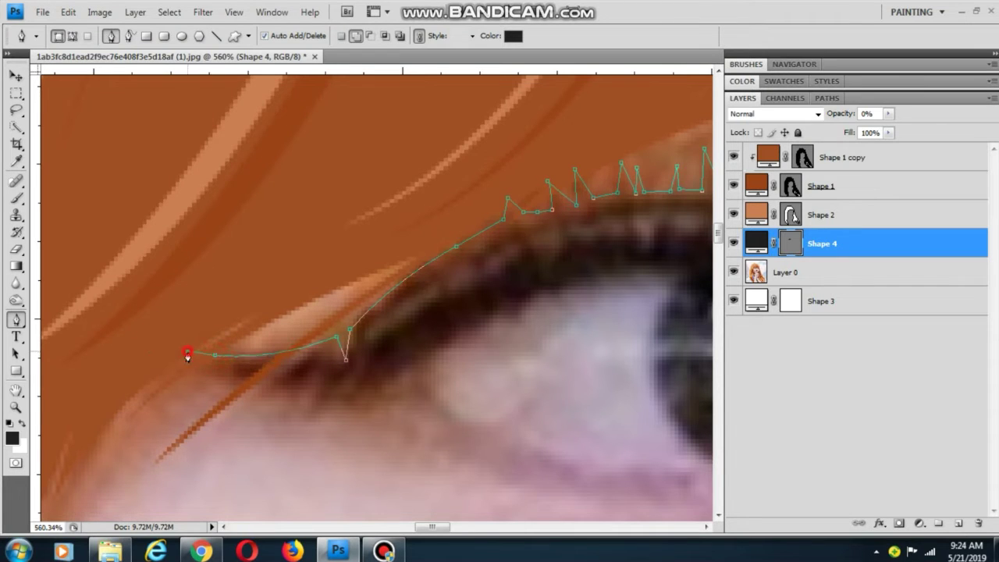
- Trace the underside of the eyeliner wing from its tip to a short point below the outer eye corner
left_click_drag(302, 389, 296, 357)
left_click(363, 391)
scroll(365, 393, "down", 1)
scroll(297, 356, "up", 1)
left_click(322, 355)
scroll(326, 358, "down", 2)
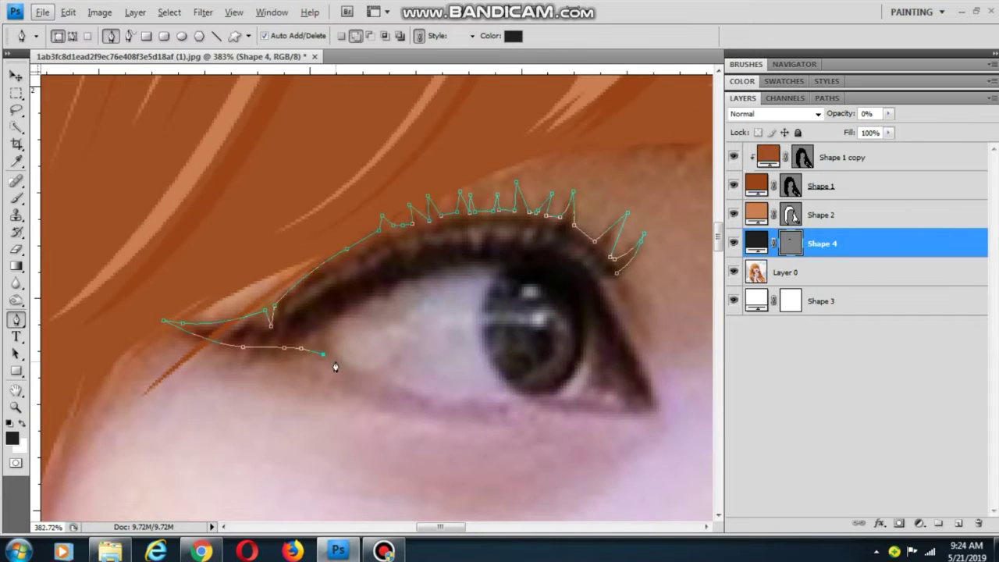
scroll(335, 360, "down", 2)
scroll(324, 340, "up", 5)
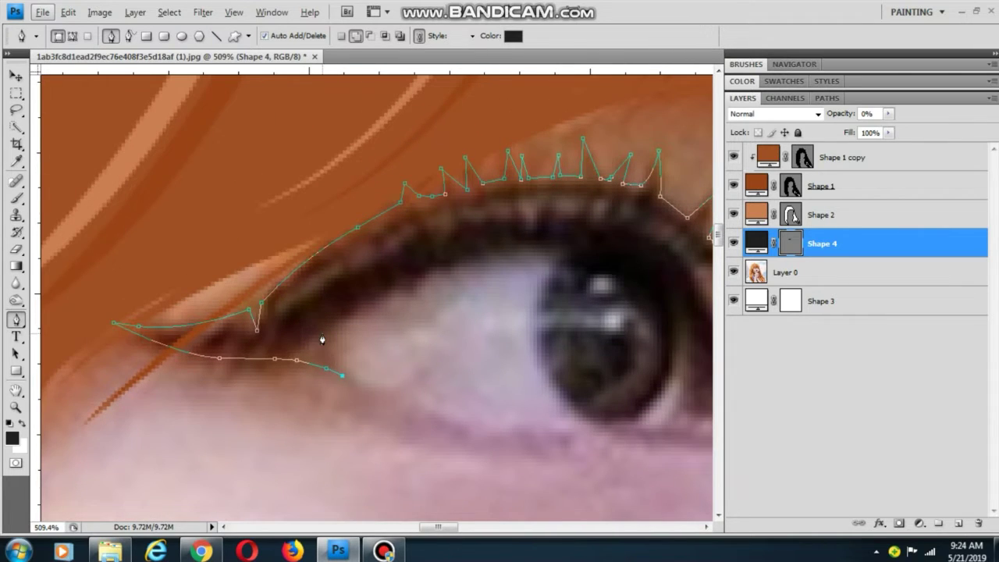
left_click(361, 388)
- Trace the upper lash line's lower edge in a curve from the outer eye corner to the top of the iris
scroll(341, 335, "down", 1)
left_click(323, 335, "alt")
left_click_drag(351, 300, 285, 351)
key("ctrl+z")
left_click_drag(542, 268, 647, 277)
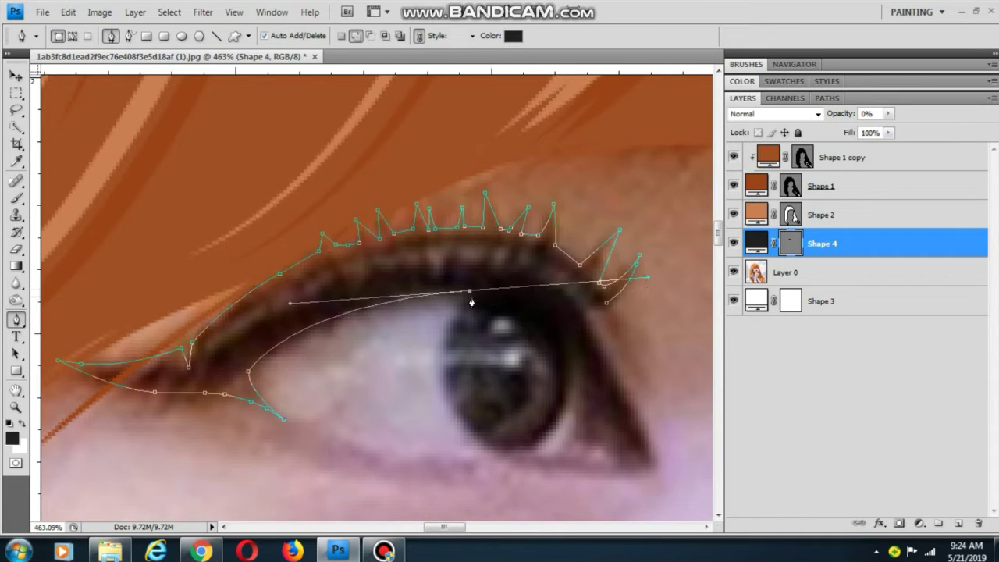
left_click_drag(471, 302, 402, 259)
- Trace the iris's outer side and bottom with curved segments, resetting the handles at each corner point
left_click_drag(393, 398, 490, 472)
left_click(395, 399, "alt")
key("ctrl+z")
left_click(399, 402, "alt")
left_click_drag(450, 375, 502, 348)
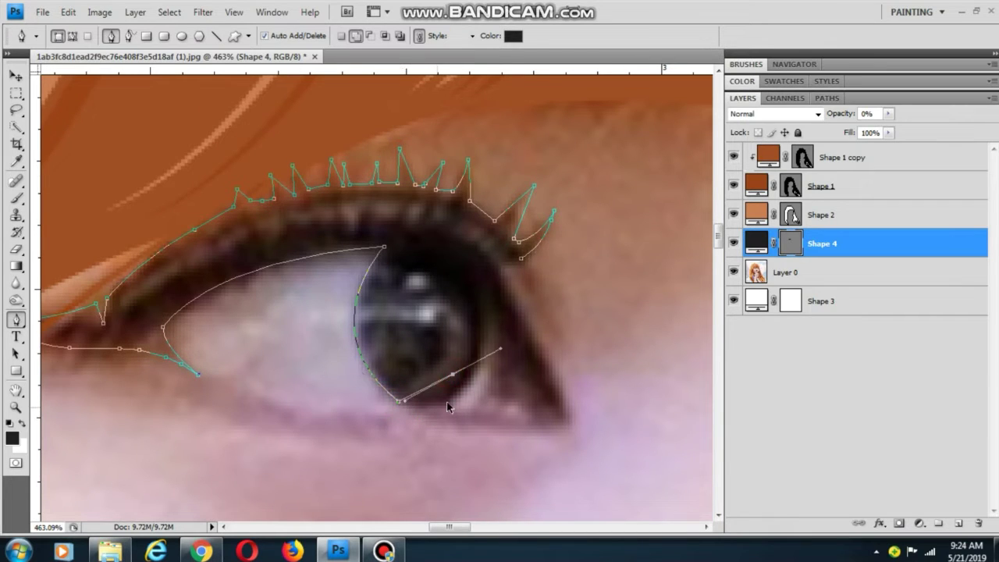
key("ctrl+z")
left_click_drag(454, 394, 477, 371)
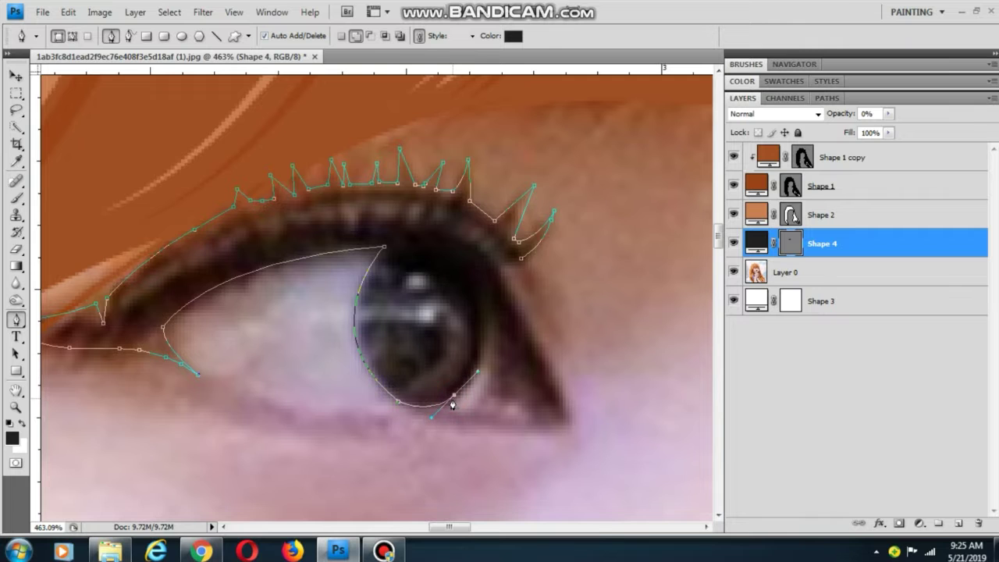
left_click(453, 396, "alt")
- Outline the remaining iris edge and the white crescent beside it, continuing around the inner eye corner and up its side
left_click_drag(483, 333, 438, 297)
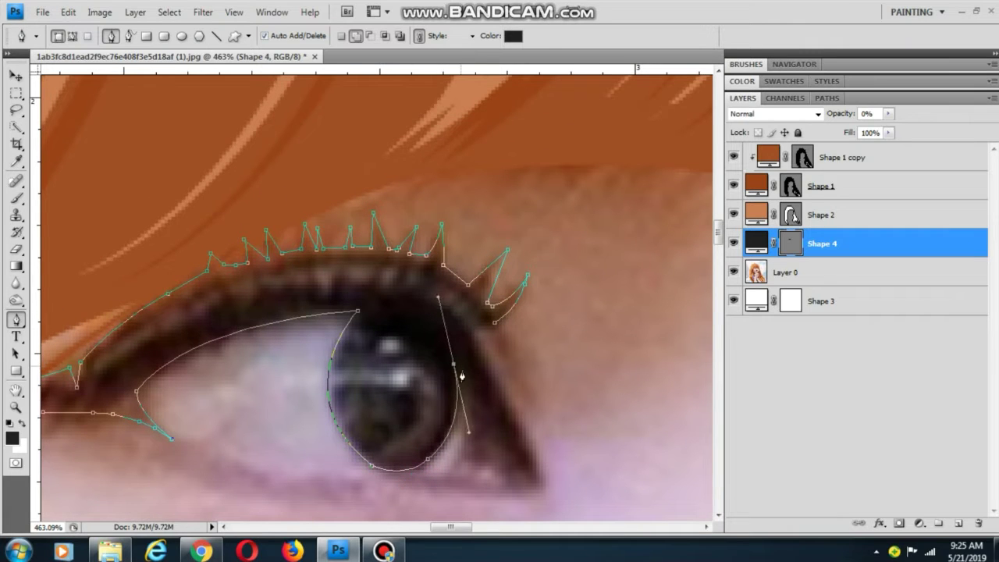
left_click(454, 364, "alt")
left_click_drag(450, 447, 375, 454)
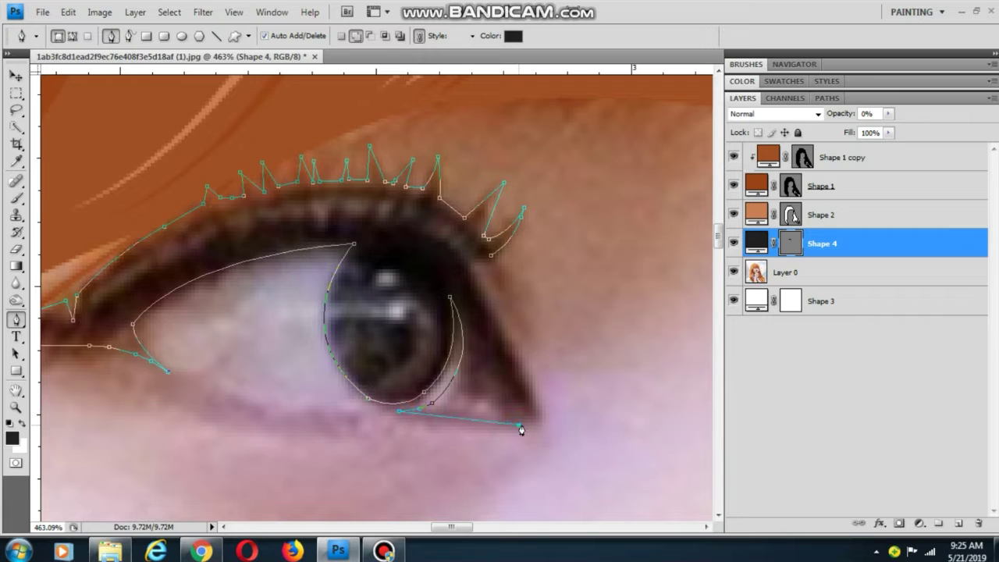
left_click_drag(470, 267, 424, 207)
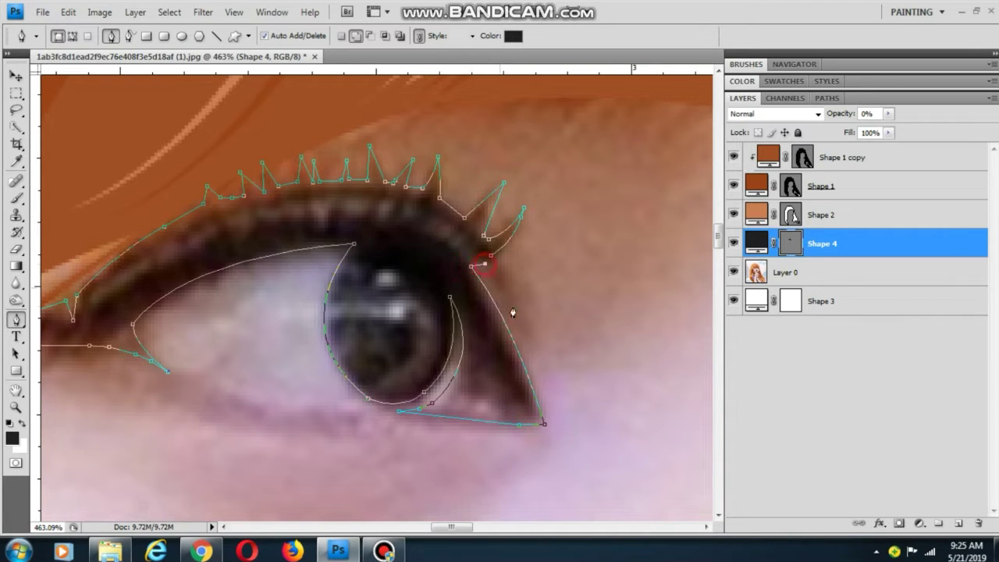
- Add a thin spike beside the inner eye corner and close the Shape 4 outline at the last lash
left_click_drag(519, 331, 525, 355)
left_click_drag(479, 241, 474, 236)
scroll(476, 238, "down", 1)
scroll(481, 246, "up", 2)
left_click(482, 256)
scroll(472, 273, "down", 1)
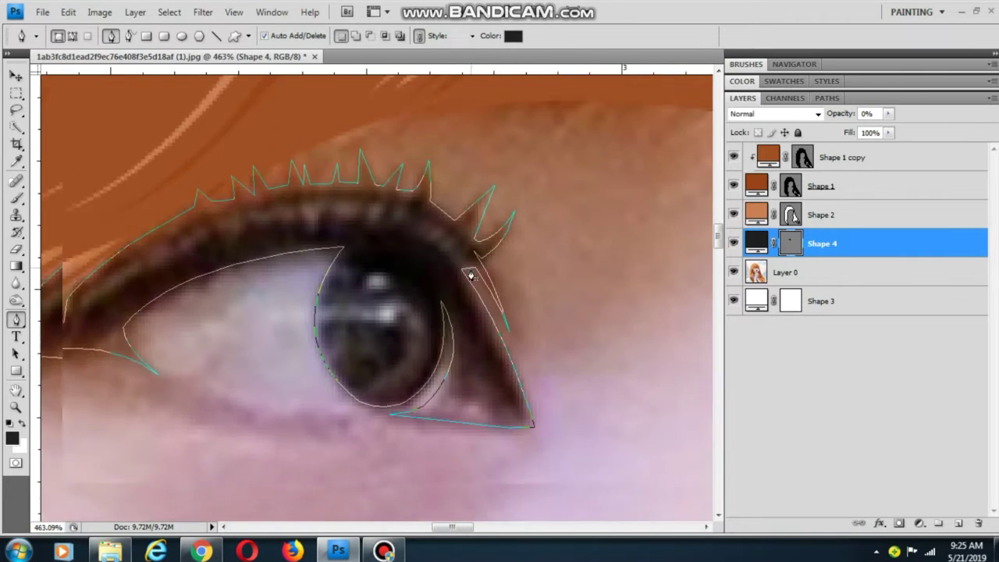
left_click_drag(421, 253, 508, 301)
scroll(338, 286, "up", 1)
- Set the Shape 4 layer's opacity to 25%
left_click(887, 115)
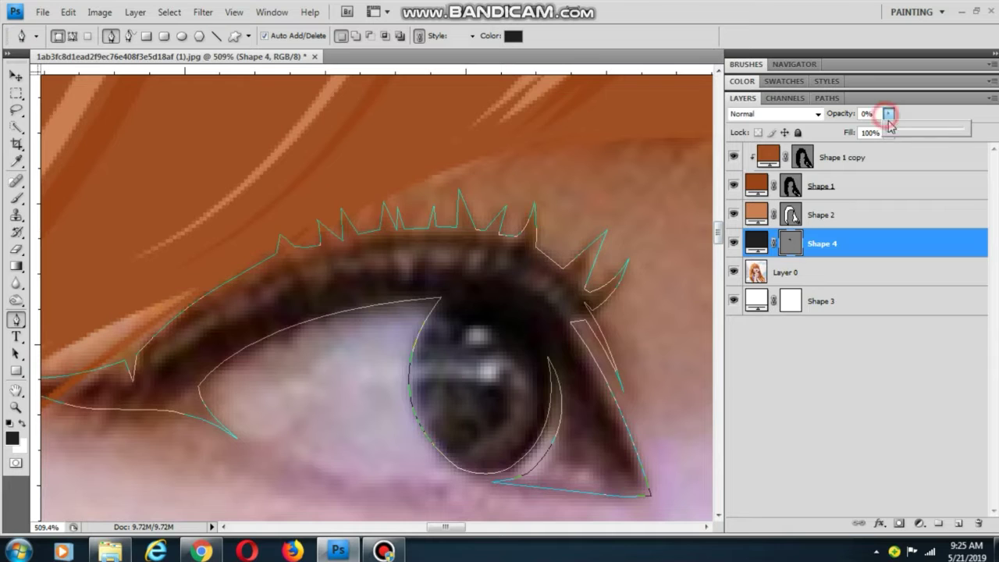
left_click(899, 128)
left_click(906, 128)
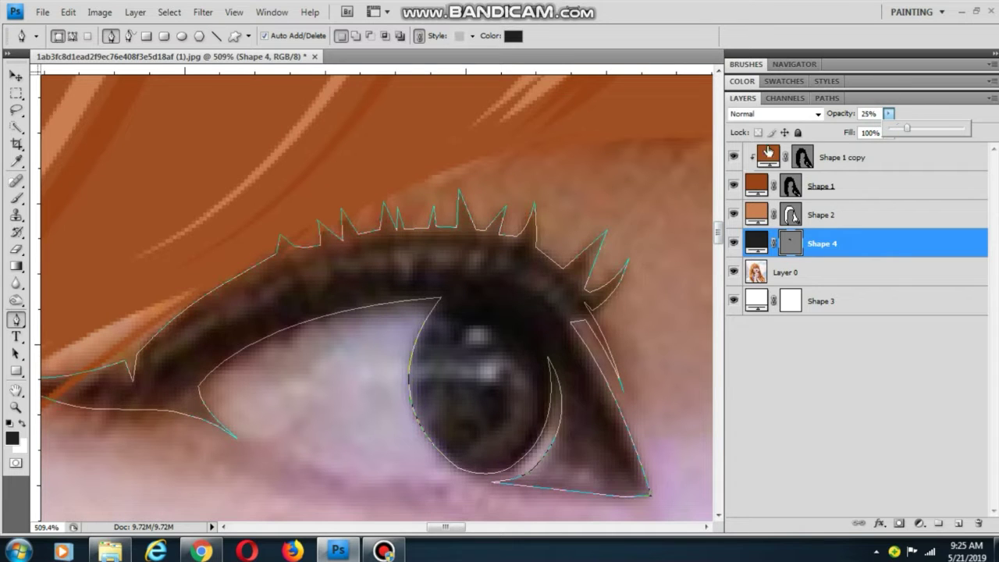
left_click(71, 36)
left_click(406, 261)
left_click(334, 290)
key("ctrl+alt+z")
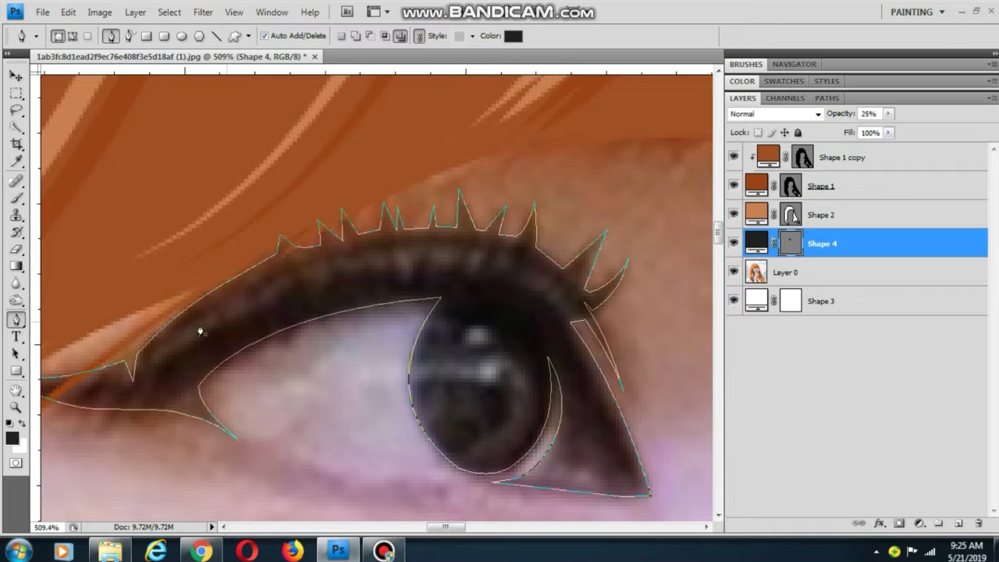
- Cut small four-sided gaps out of Shape 4 between the lashes near the outer eye corner, excluding overlapping areas
scroll(198, 328, "up", 2)
left_click_drag(142, 376, 147, 378)
left_click(220, 340)
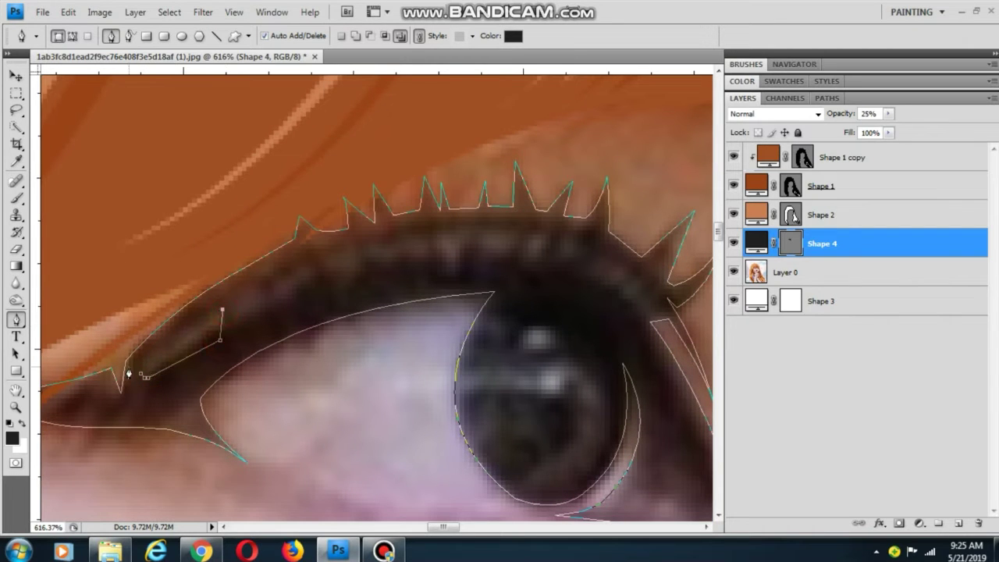
scroll(212, 313, "up", 2)
left_click(238, 302)
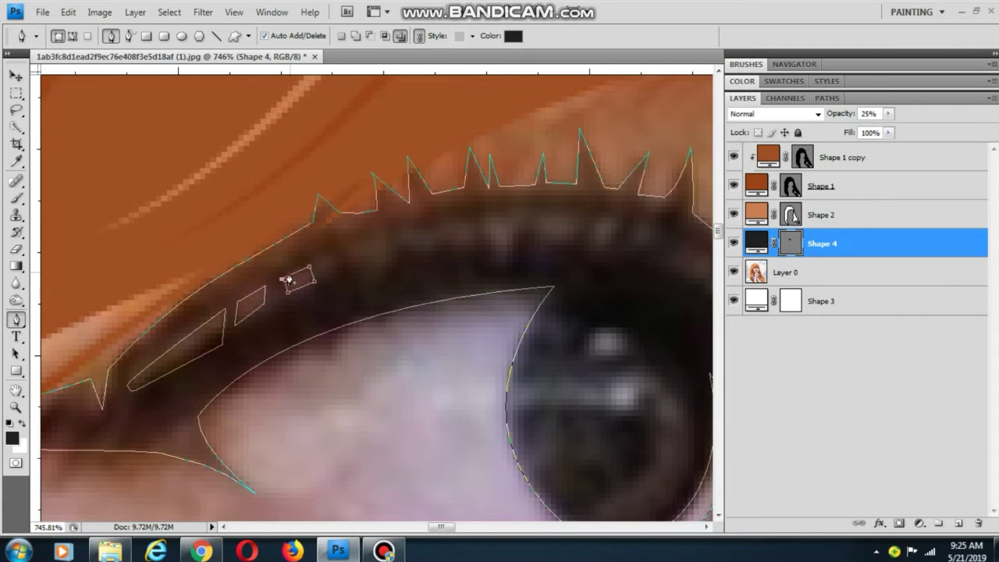
- Cut the remaining four-sided gaps out of the lash band, working over the iris toward the inner eye corner
left_click(361, 247)
left_click_drag(401, 229, 309, 258)
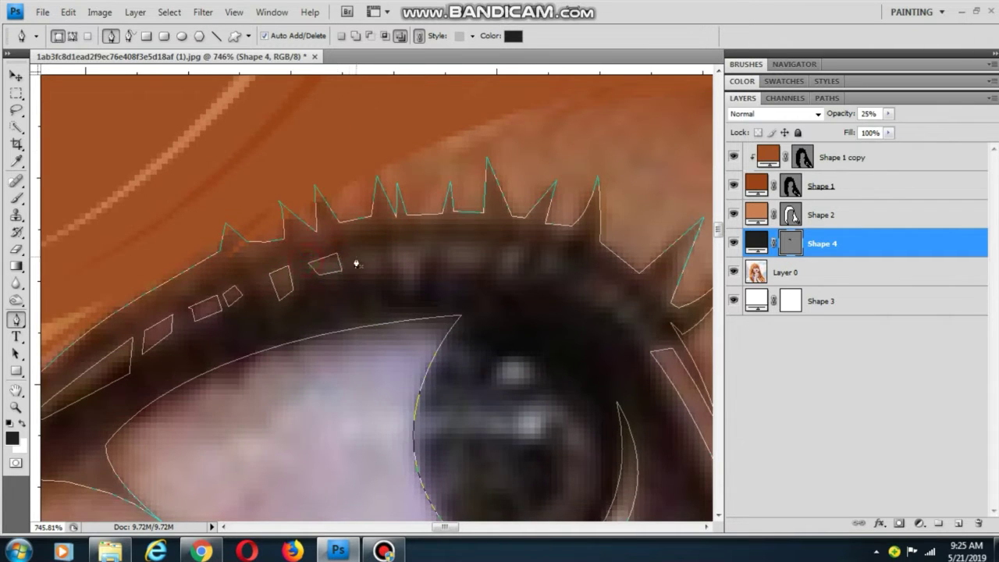
left_click(378, 287)
left_click(398, 294)
left_click(417, 289)
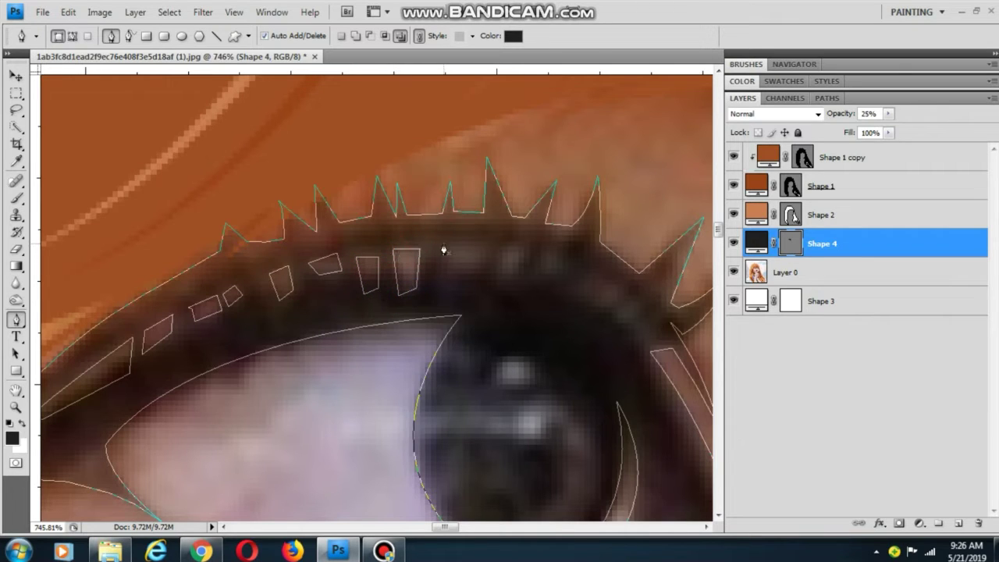
left_click(486, 245)
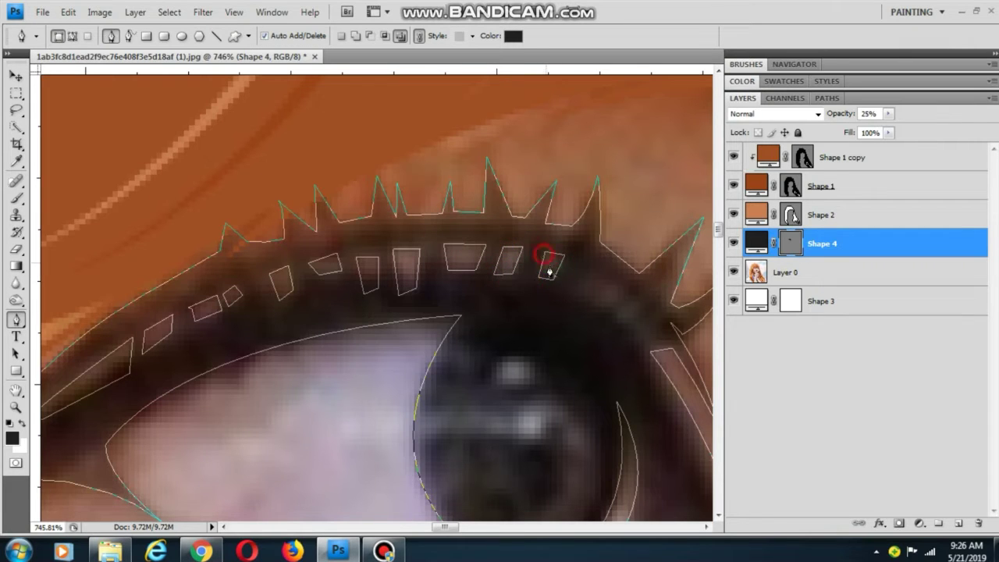
left_click_drag(608, 286, 520, 268)
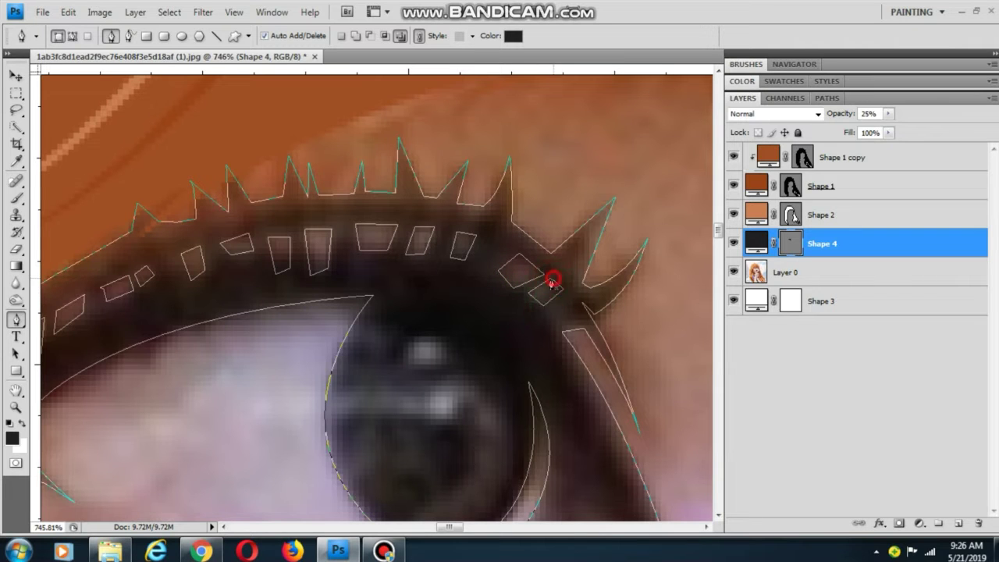
- Change the Shape 4 fill colour to a dark reddish brown
scroll(551, 283, "down", 8)
left_click(17, 77)
left_click(388, 380)
left_click(457, 312)
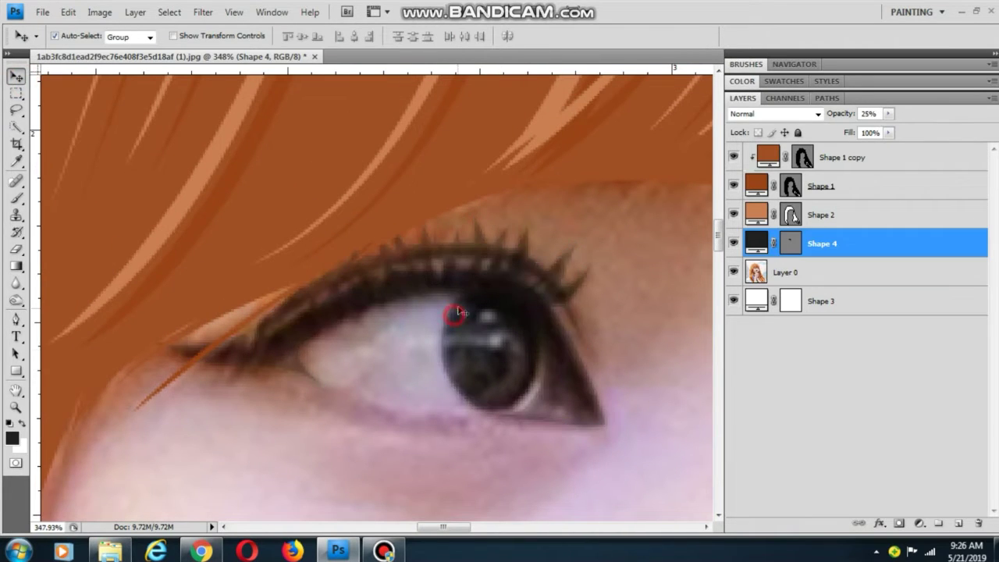
double_click(755, 243)
left_click(813, 327)
left_click(734, 307)
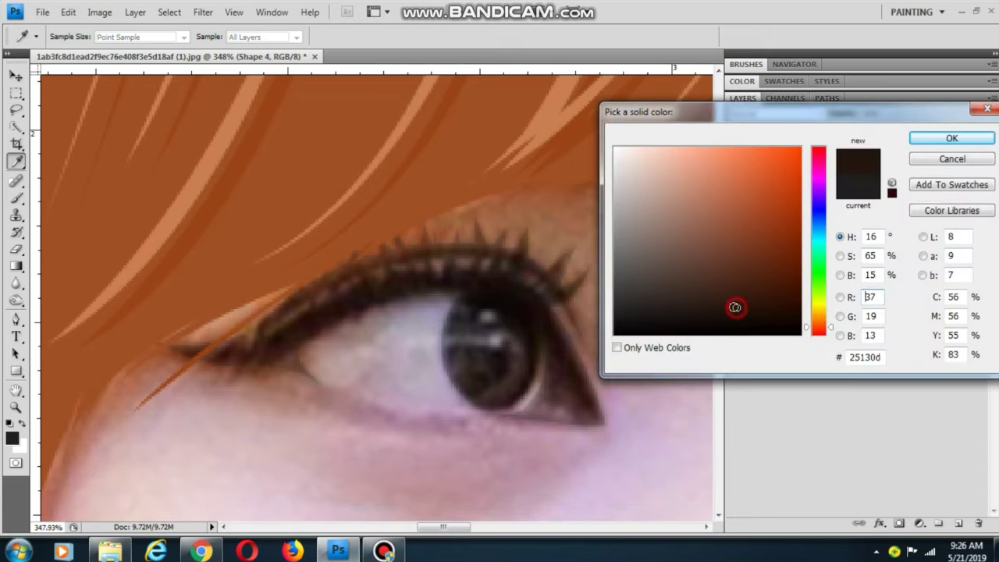
left_click(731, 296)
left_click(921, 144)
- Try the Shape 4 layer at 100% and at 80% opacity to compare it with the photo
left_click(888, 114)
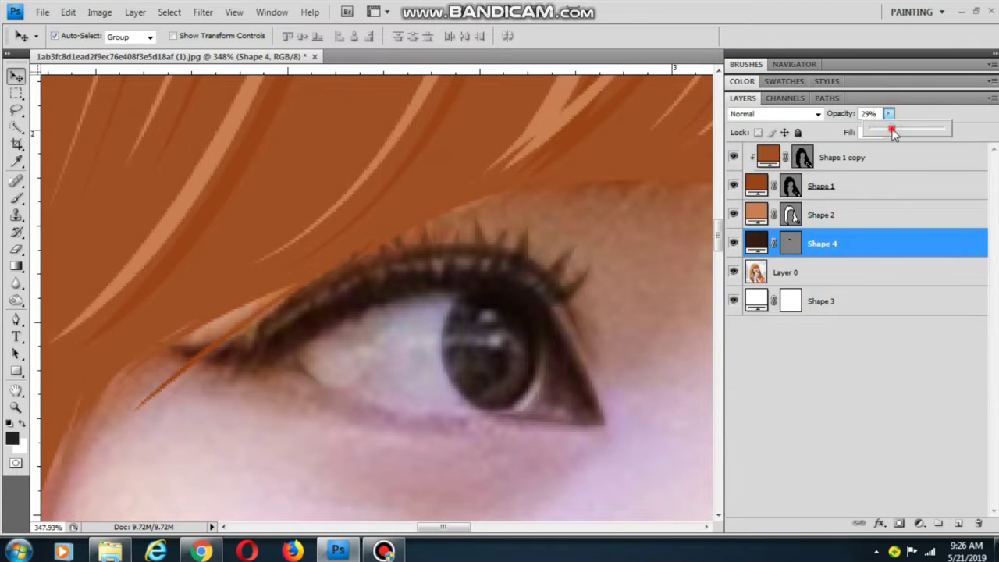
left_click_drag(891, 130, 948, 131)
left_click(637, 278)
scroll(637, 277, "down", 2)
scroll(531, 348, "up", 1)
left_click(515, 338)
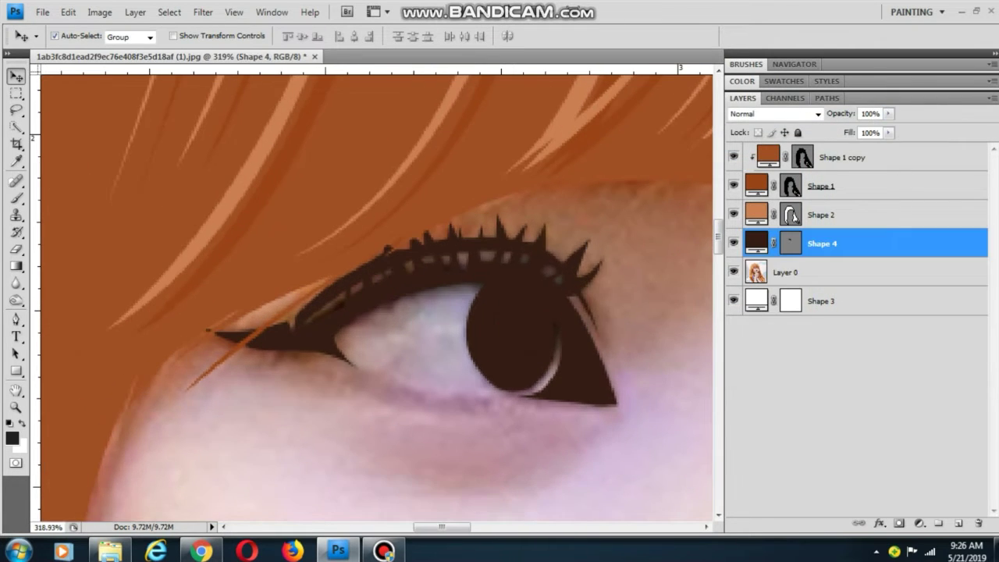
left_click(888, 117)
left_click(874, 129)
left_click(621, 245)
left_click(509, 344)
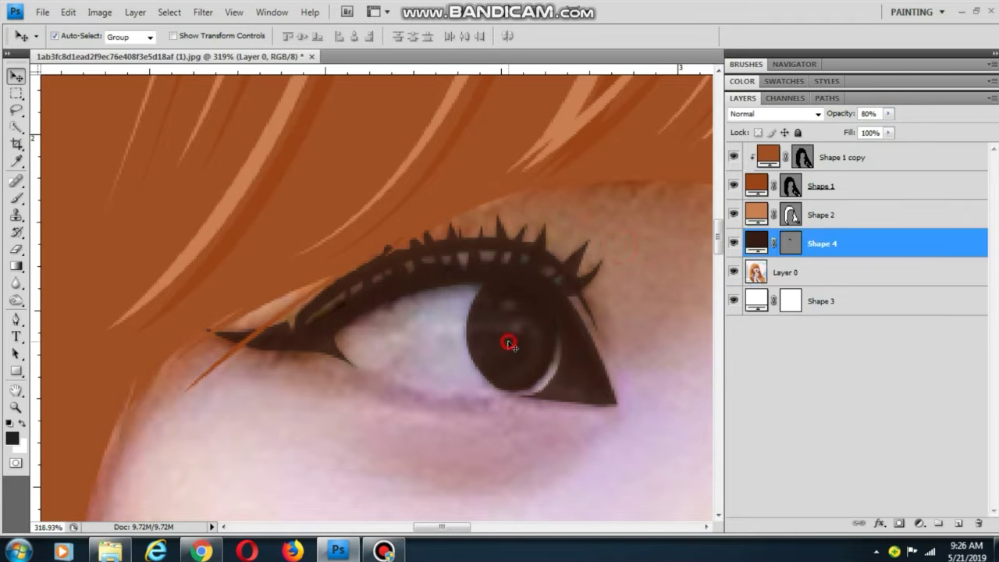
- Set the Shape 4 layer's opacity to 44%
left_click(888, 115)
left_click_drag(886, 130, 862, 131)
left_click(525, 312)
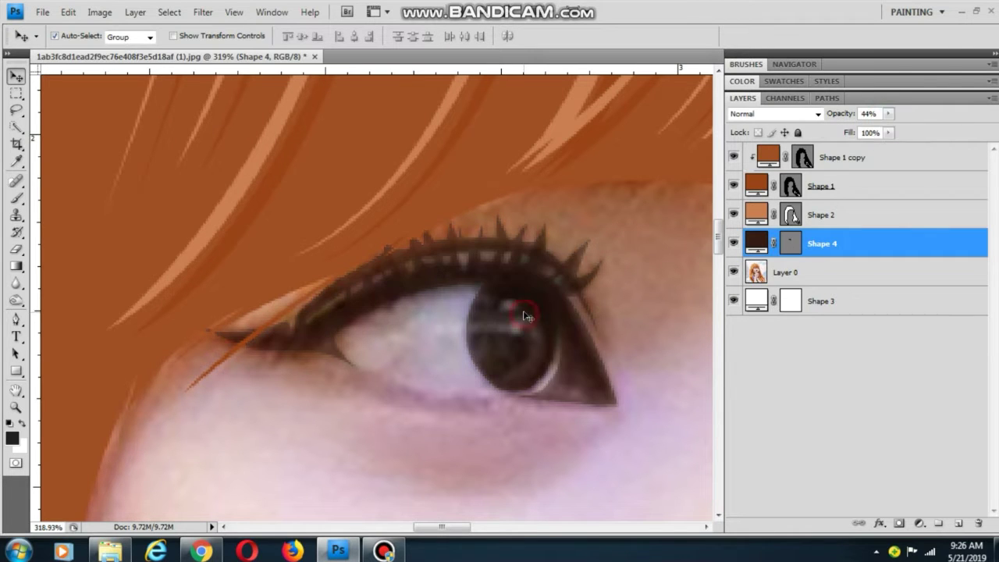
- Draw a small circle with the Ellipse tool over the upper light reflection in the iris
scroll(519, 329, "up", 1)
right_click(17, 370)
left_click(54, 397)
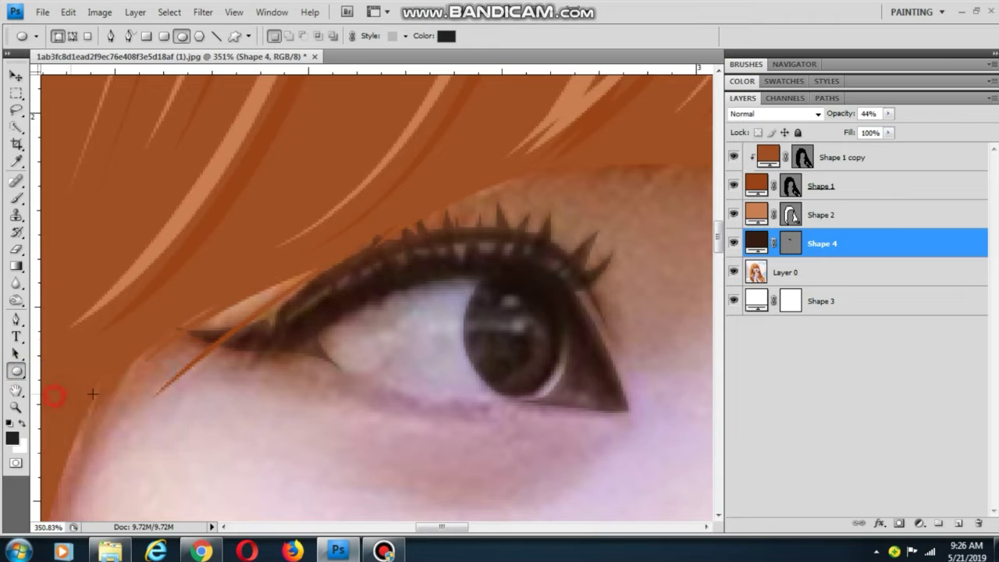
scroll(508, 310, "up", 3)
left_click_drag(521, 311, 523, 311)
- Set the Shape 5 highlight circle to 100% opacity and fill it with white (ffffff)
left_click(887, 114)
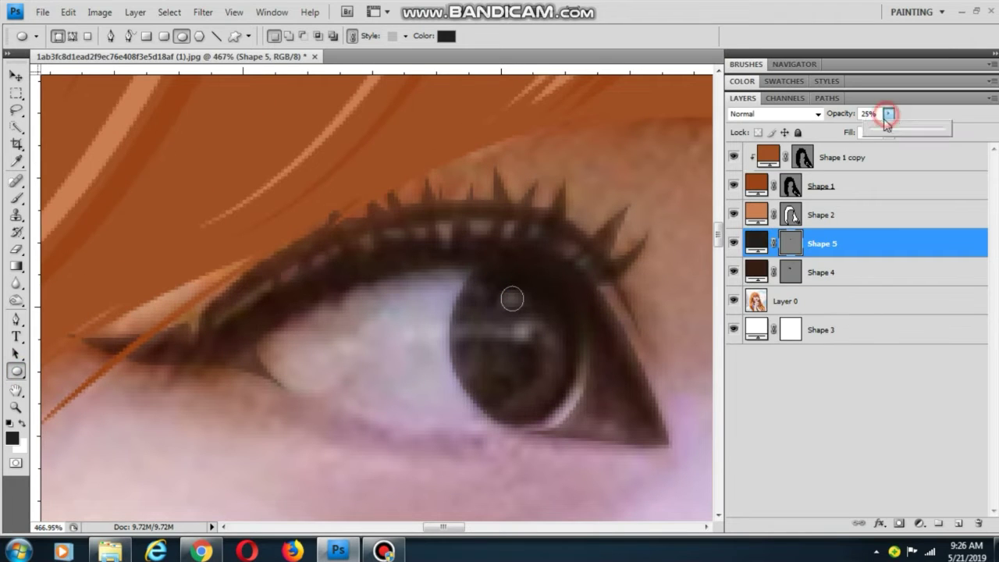
left_click_drag(887, 131, 984, 137)
left_click(758, 243)
double_click(758, 244)
left_click_drag(651, 225, 552, 100)
left_click(929, 134)
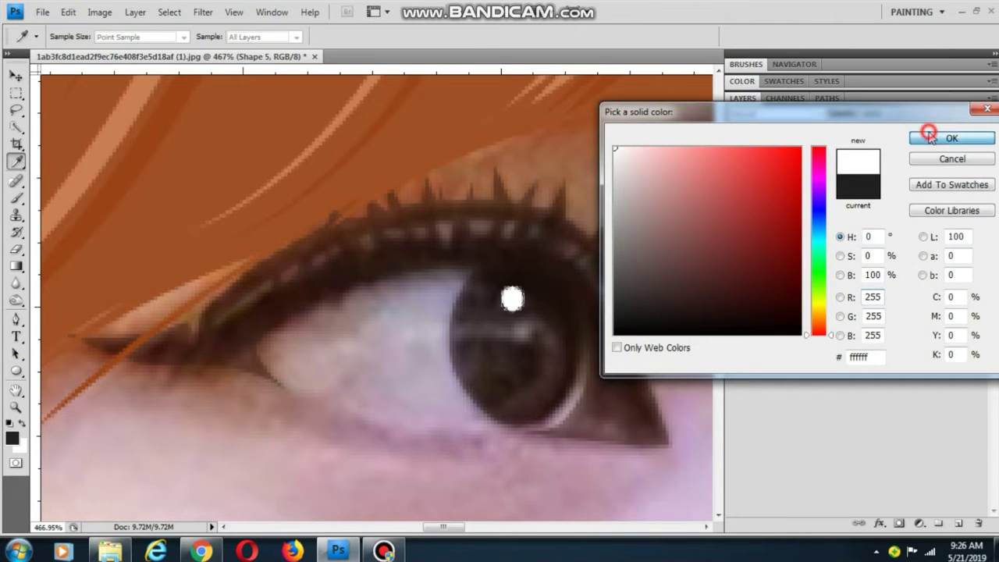
- Duplicate the white highlight circle and place the copy over the lower light reflection in the iris
key("v")
left_click(505, 315)
scroll(506, 315, "up", 3)
left_click_drag(529, 284, 538, 334)
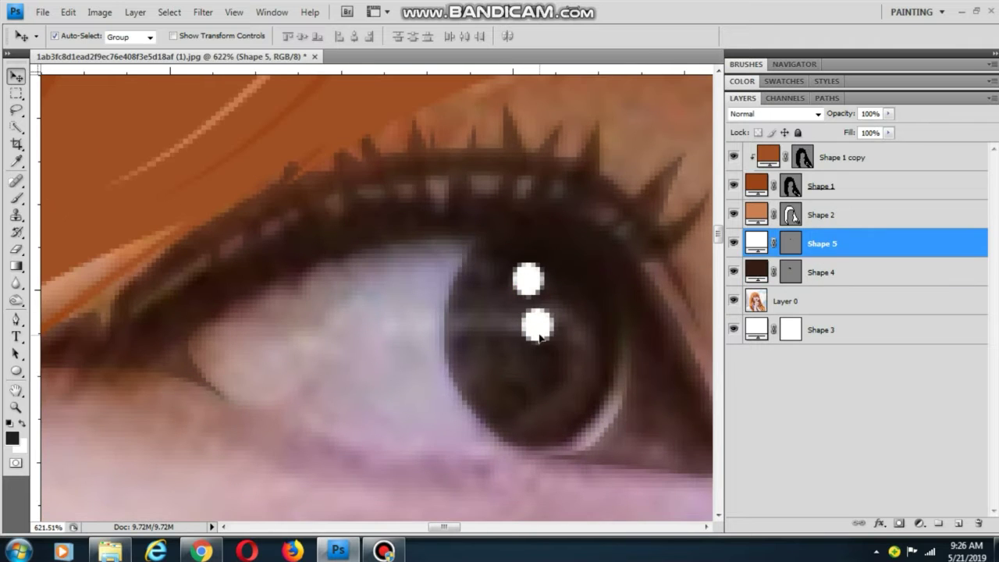
- Make the photo layer (Layer 0) active and switch to the Pen tool
scroll(511, 330, "down", 6)
left_click(443, 442)
scroll(443, 439, "up", 2)
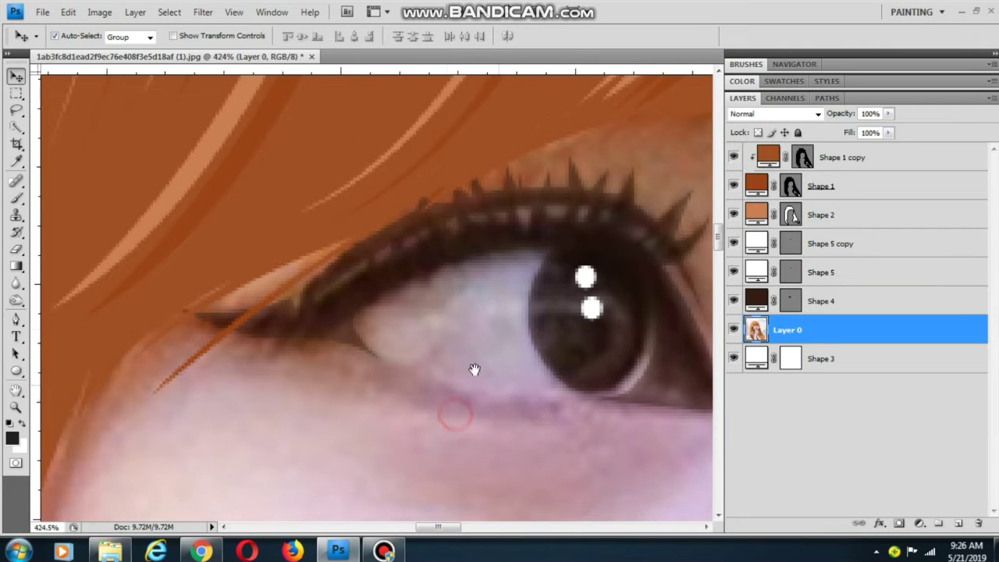
left_click(14, 317)
scroll(225, 351, "down", 2)
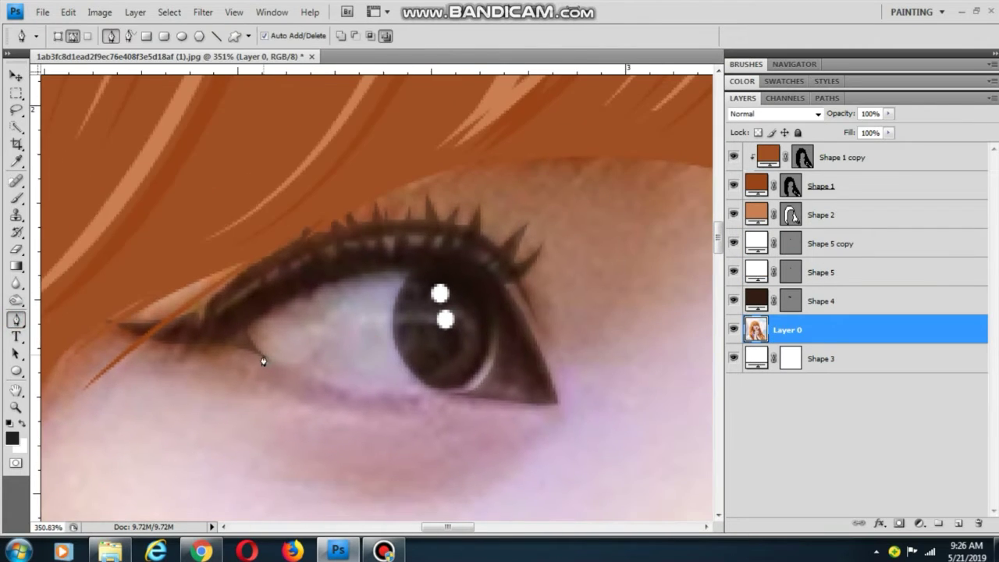
scroll(375, 411, "up", 2)
left_click_drag(478, 388, 609, 365)
key("Escape")
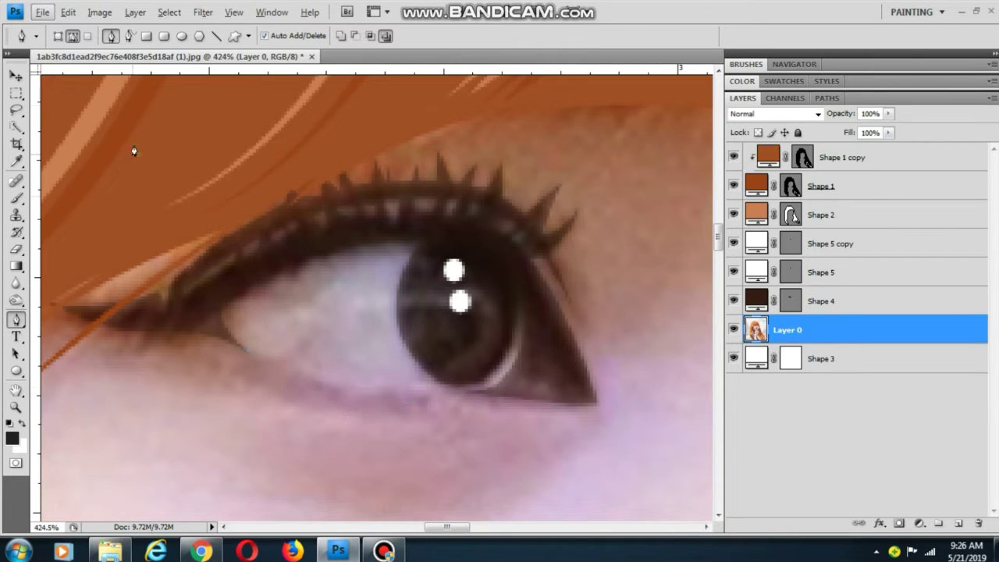
- Trace the eyeball as a closed Pen tool shape layer, following the lower lid and running behind the iris and upper lid
left_click(57, 36)
left_click(227, 338)
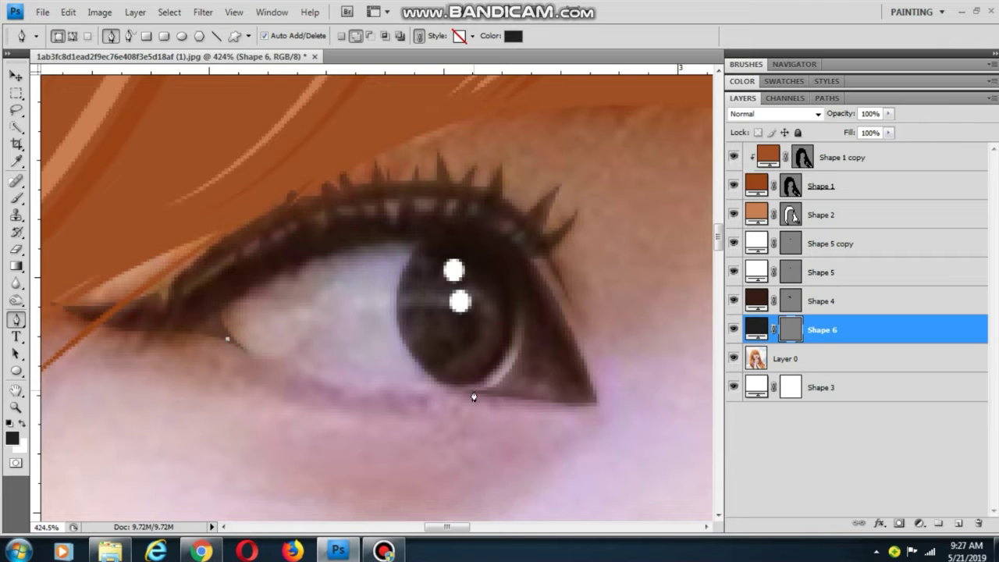
left_click_drag(473, 397, 608, 373)
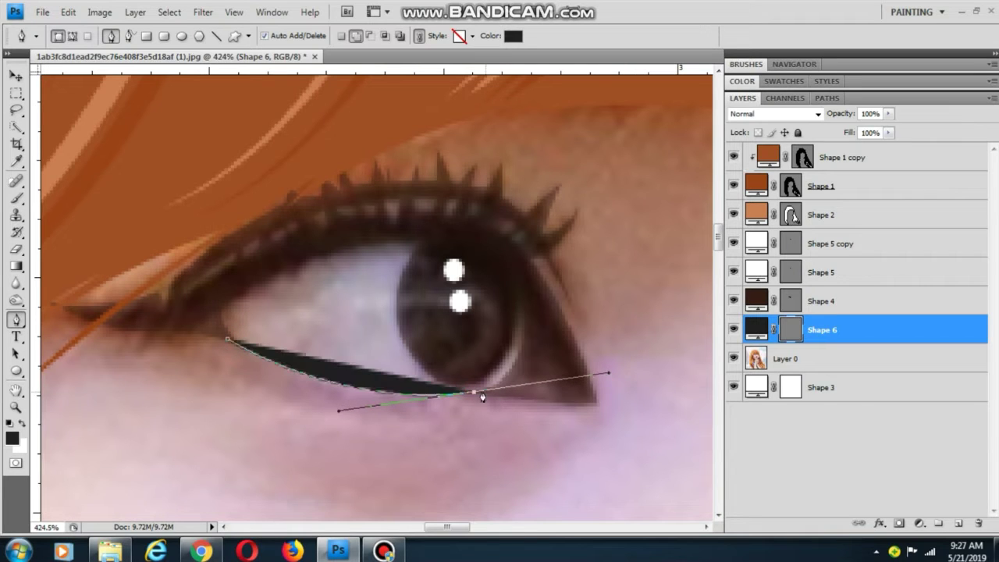
left_click(474, 392, "alt")
left_click(505, 387)
left_click(533, 353)
left_click(531, 315)
left_click(523, 285)
left_click(502, 264)
left_click(473, 238)
left_click(435, 216)
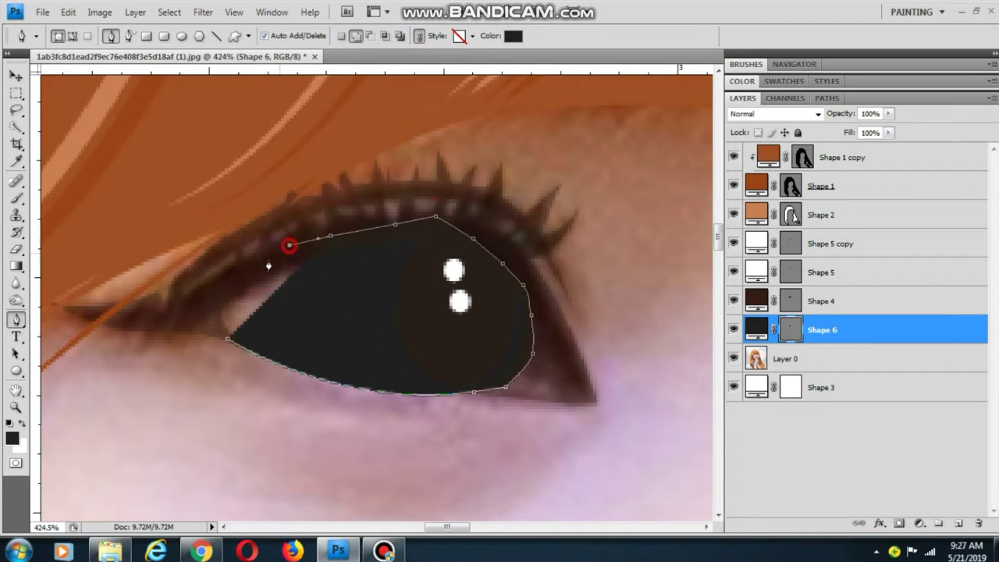
left_click(210, 307)
left_click(227, 338)
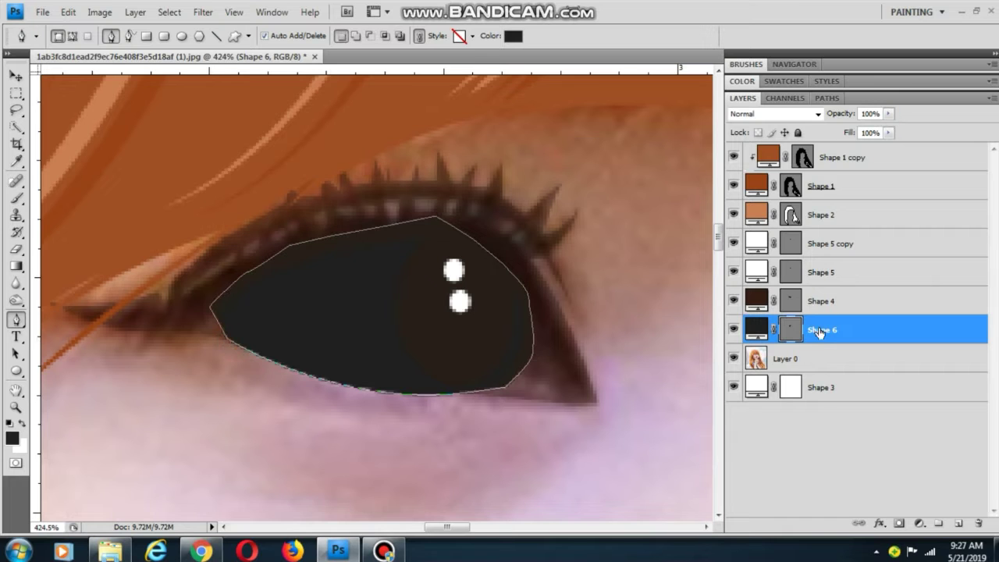
- Fill the eyeball shape (Shape 6) with white
double_click(758, 332)
left_click_drag(663, 216, 610, 134)
left_click(936, 146)
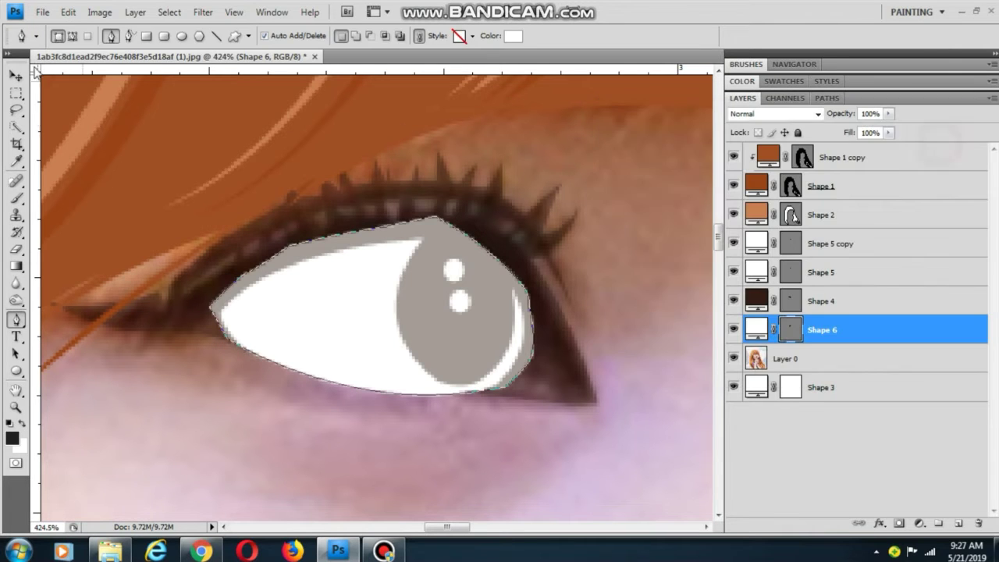
- Set the Shape 4 lash and iris layer's opacity to 100%
left_click(13, 74)
left_click(154, 348)
left_click(202, 325)
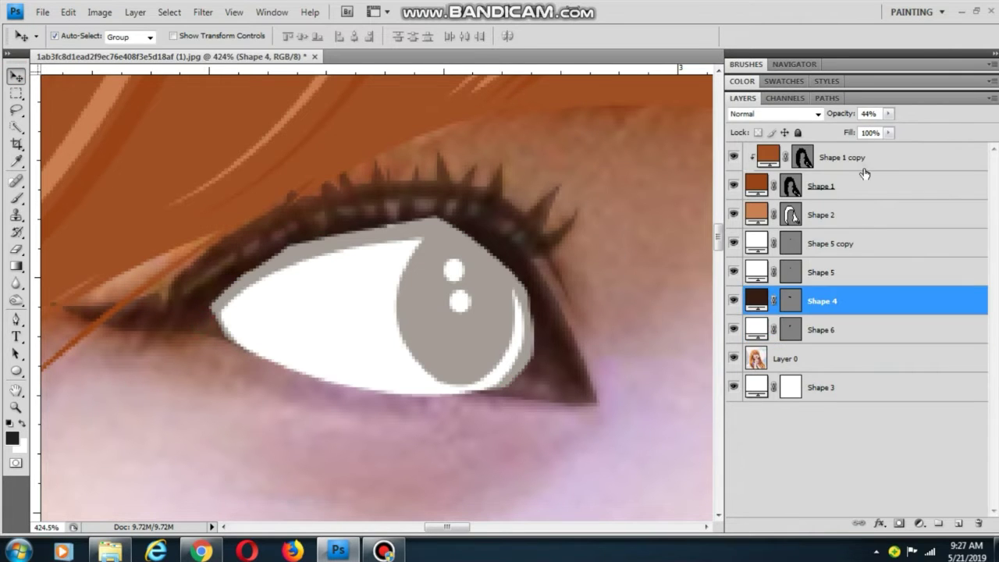
left_click(888, 114)
left_click_drag(884, 127, 937, 164)
left_click(660, 252)
- Lower the opacity of the white eyeball layer, Shape 6, to 6% so the photo can be traced underneath
scroll(500, 338, "down", 5)
left_click_drag(615, 314, 630, 343)
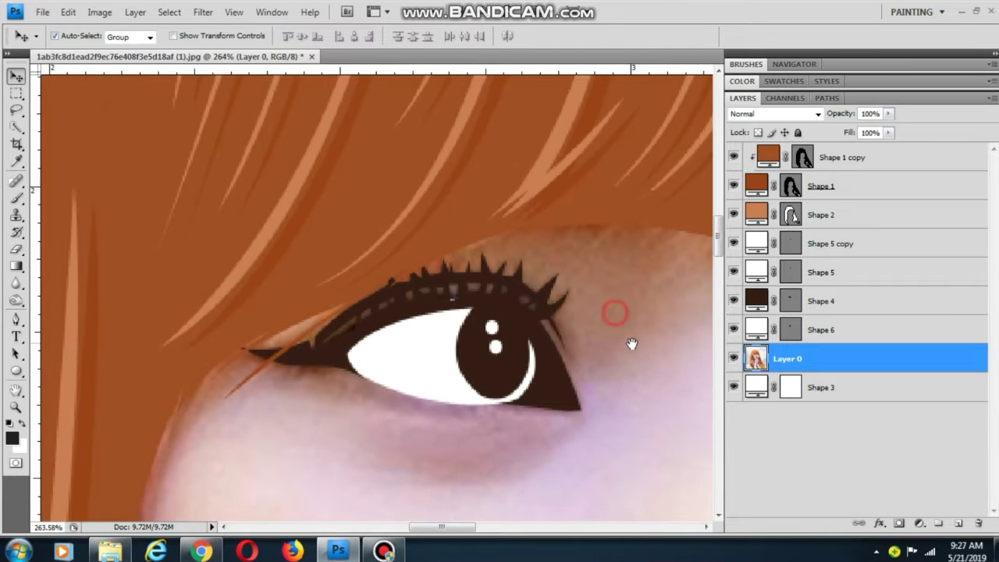
scroll(463, 371, "up", 6)
left_click(465, 367)
left_click(372, 340)
left_click(887, 114)
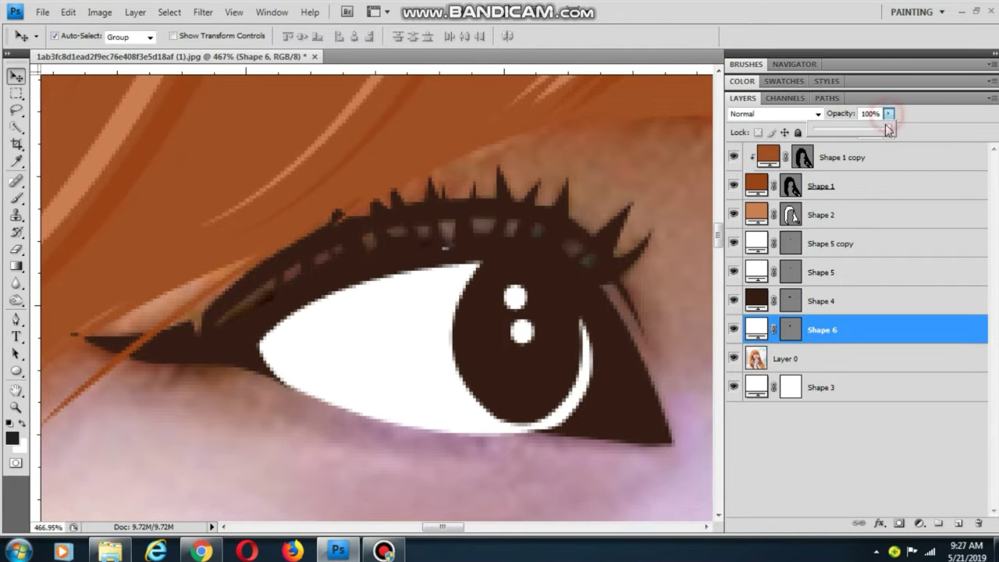
left_click_drag(885, 129, 816, 144)
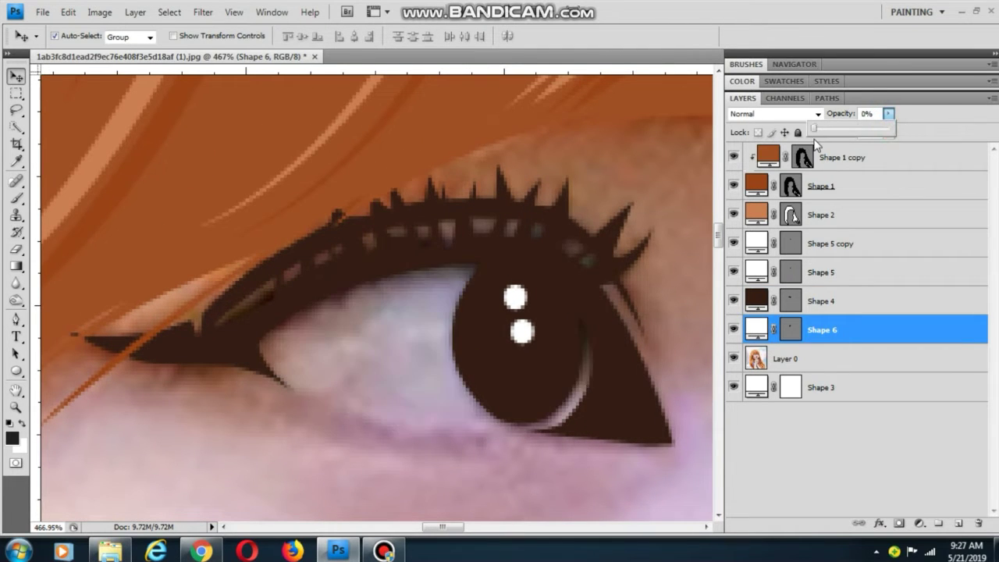
left_click(370, 437)
left_click(372, 374)
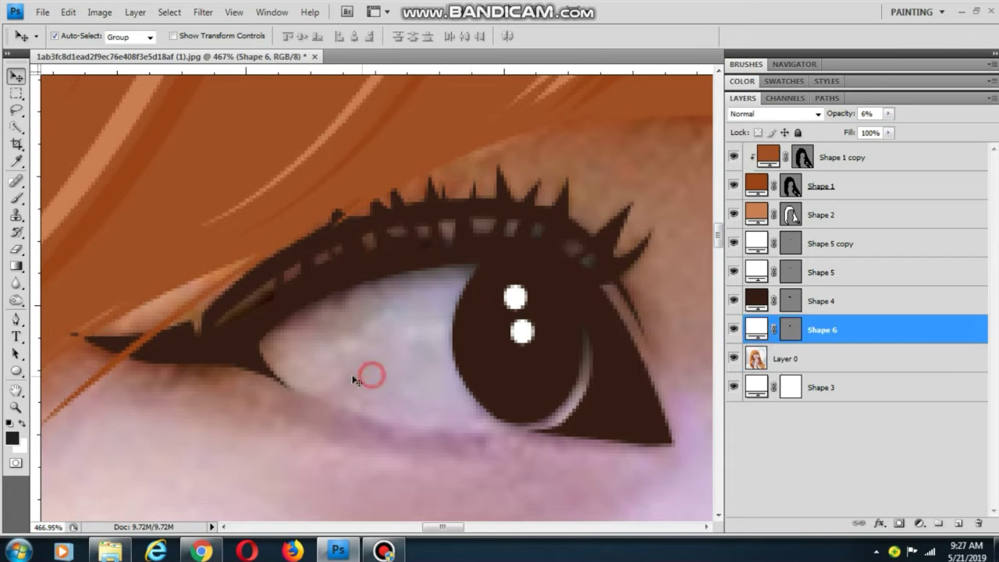
- Start a Pen tool shape for the eyeball shadow, curving its inner edge from the lower lid up across the white and around the iris
left_click(15, 319)
left_click(477, 432)
left_click_drag(343, 317, 381, 235)
left_click(342, 317, "alt")
left_click_drag(466, 277, 575, 261)
left_click(465, 277, "alt")
left_click(485, 288)
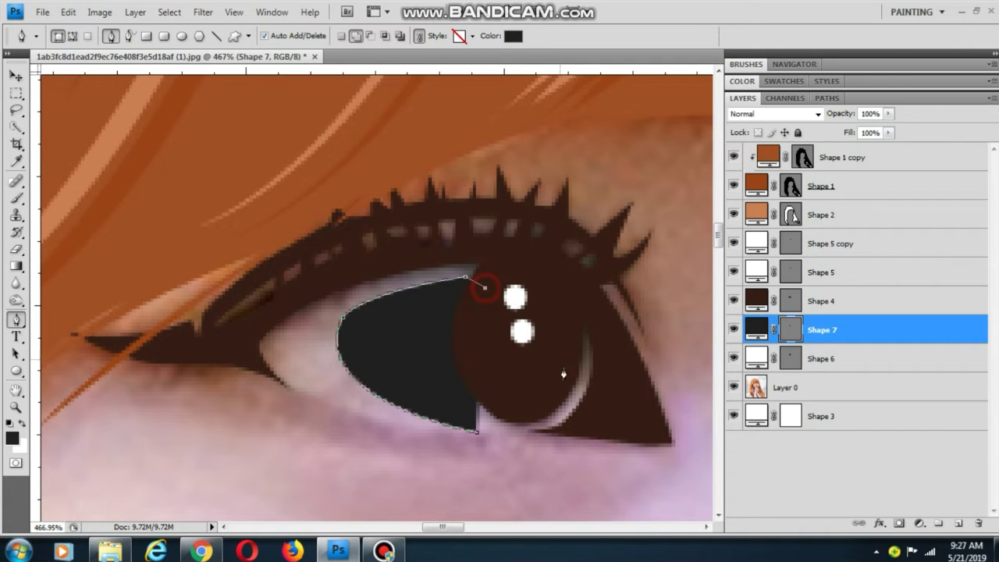
left_click_drag(551, 428, 444, 519)
left_click(551, 428, "alt")
- Close the eyeball shadow shape by running its outer edge around the iris, along the upper lid and beneath the lower lid
left_click_drag(563, 444, 578, 443)
left_click_drag(623, 387, 627, 337)
left_click_drag(611, 286, 584, 254)
left_click_drag(535, 234, 468, 213)
left_click_drag(437, 223, 342, 254)
left_click_drag(267, 295, 241, 318)
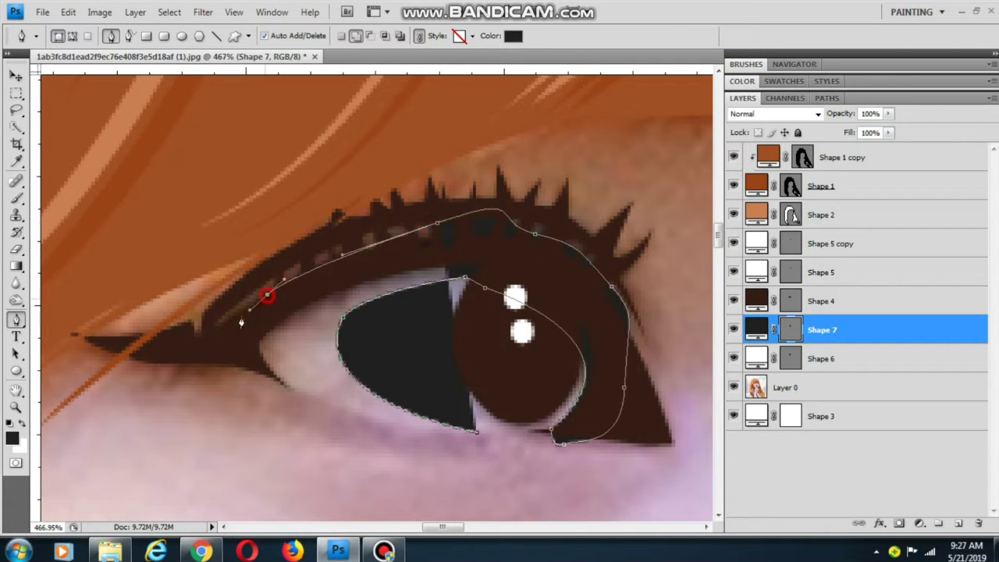
left_click_drag(232, 364, 234, 378)
left_click(226, 401)
left_click_drag(374, 449, 419, 454)
left_click(461, 461)
left_click(477, 433)
- Clip the shadow shape (Shape 7) to the eyeball shape and fill it with light grey (ece6e6)
right_click(862, 323)
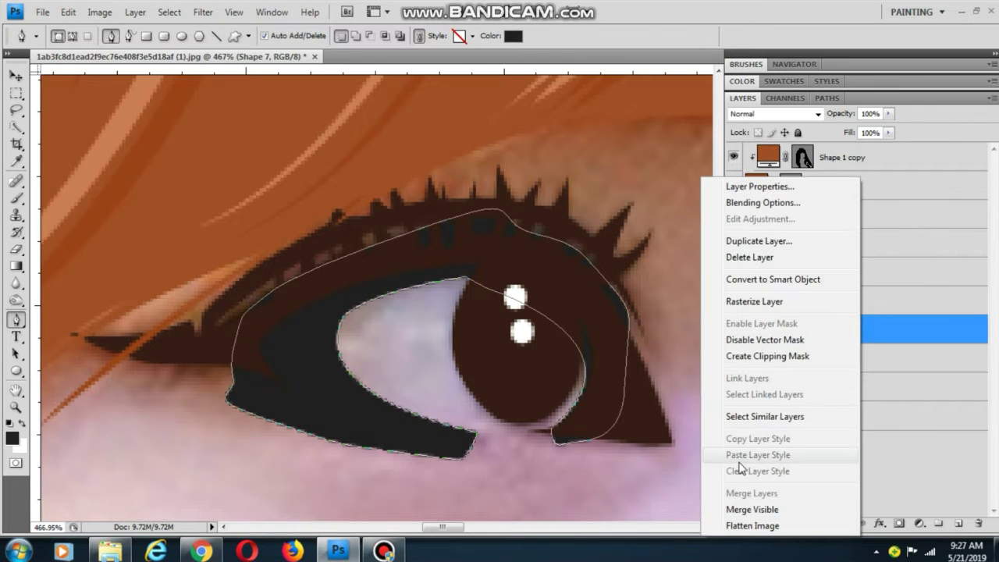
left_click(763, 356)
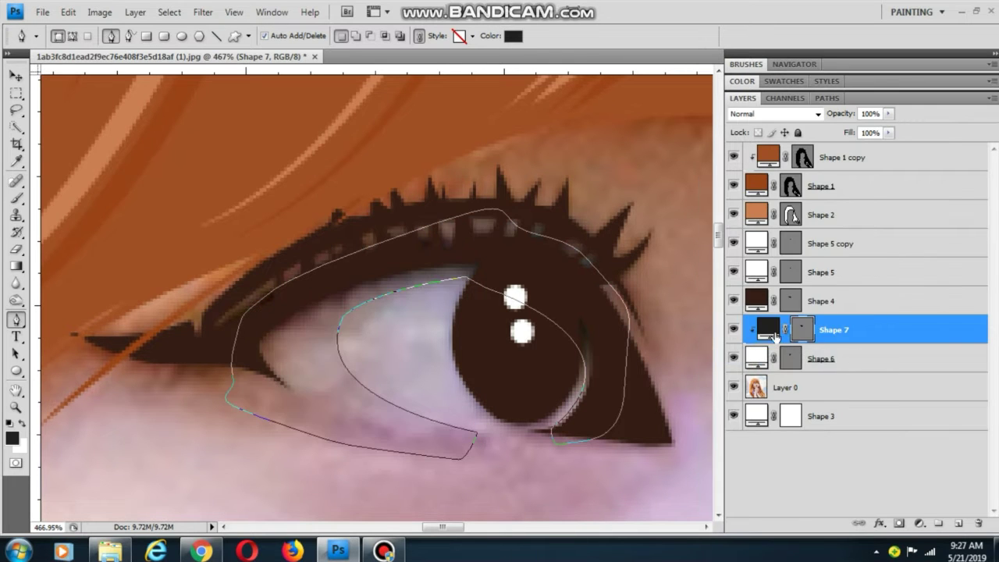
double_click(774, 336)
left_click_drag(615, 165, 618, 160)
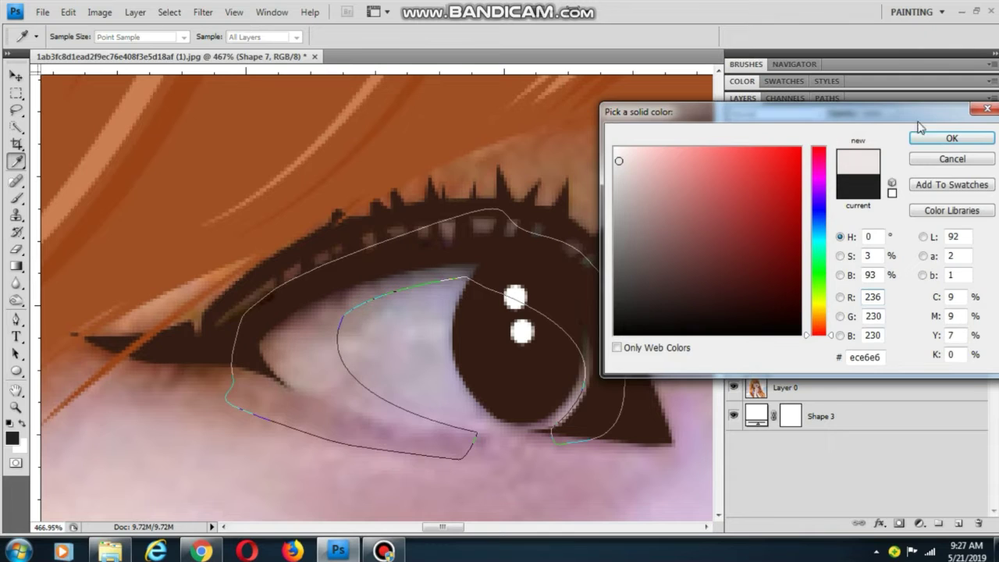
left_click(933, 141)
left_click(15, 77)
left_click(153, 430)
- Set the eyeball layer, Shape 6, to 100% opacity
left_click(410, 349)
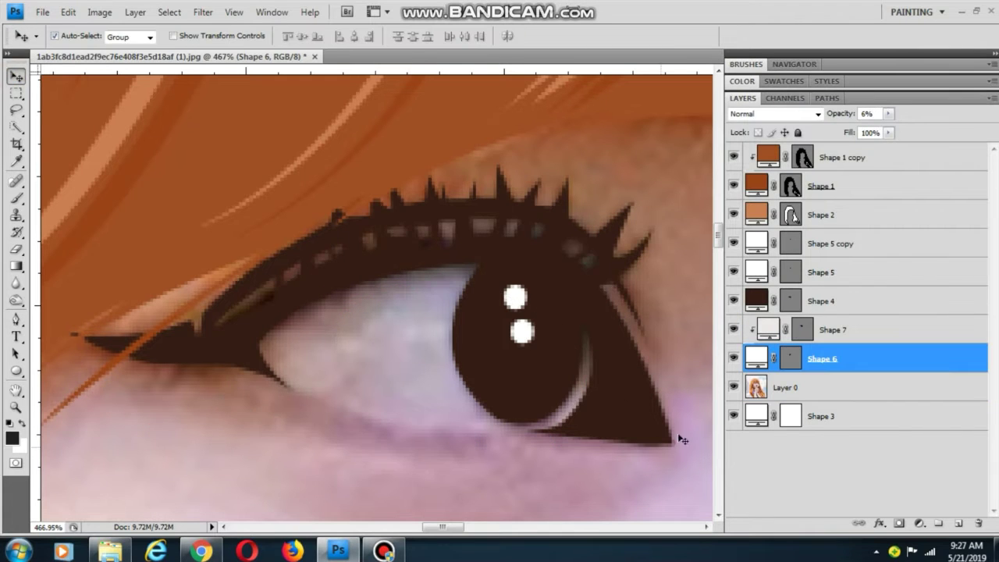
left_click(888, 115)
left_click_drag(890, 131, 963, 132)
left_click(310, 418)
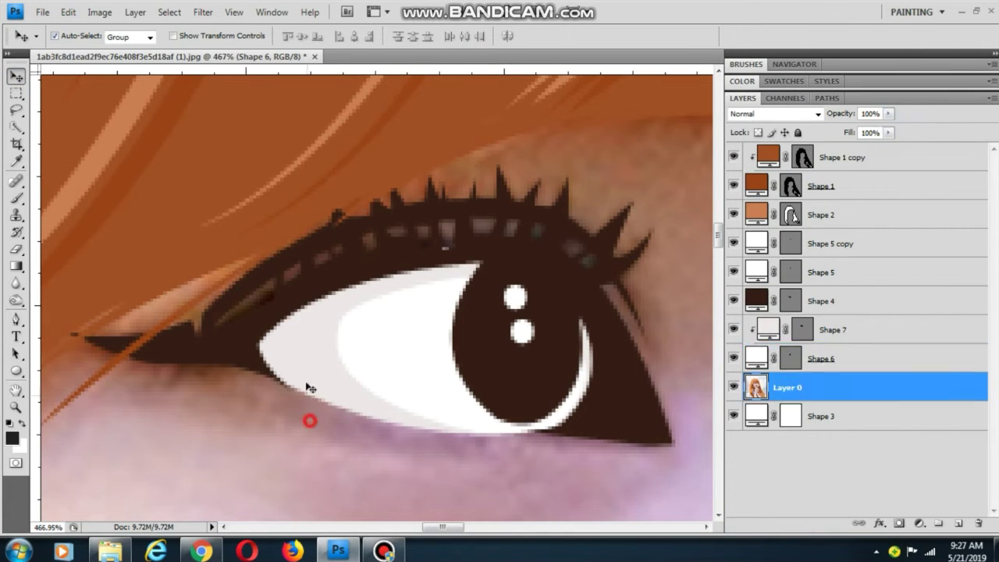
- Change the Shape 7 shadow's fill to a darker grey (c6c1c1)
left_click(300, 367)
double_click(768, 329)
mouse_move(622, 164)
left_mouse_down()
mouse_move(641, 220)
mouse_move(622, 179)
mouse_move(622, 197)
mouse_move(619, 188)
left_mouse_up()
left_click(922, 131)
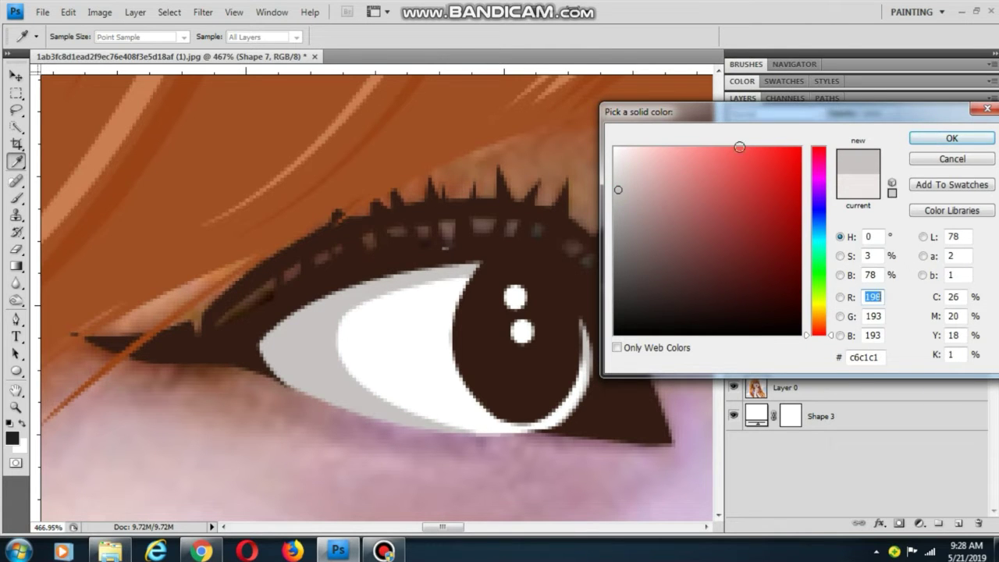
left_click(955, 134)
- Start a Pen tool shape above Shape 7, tracing the eyeball's outer corner and the lower edge of the upper lid to the iris
scroll(499, 219, "down", 4)
left_click(314, 398)
scroll(370, 318, "up", 3)
left_click(370, 317)
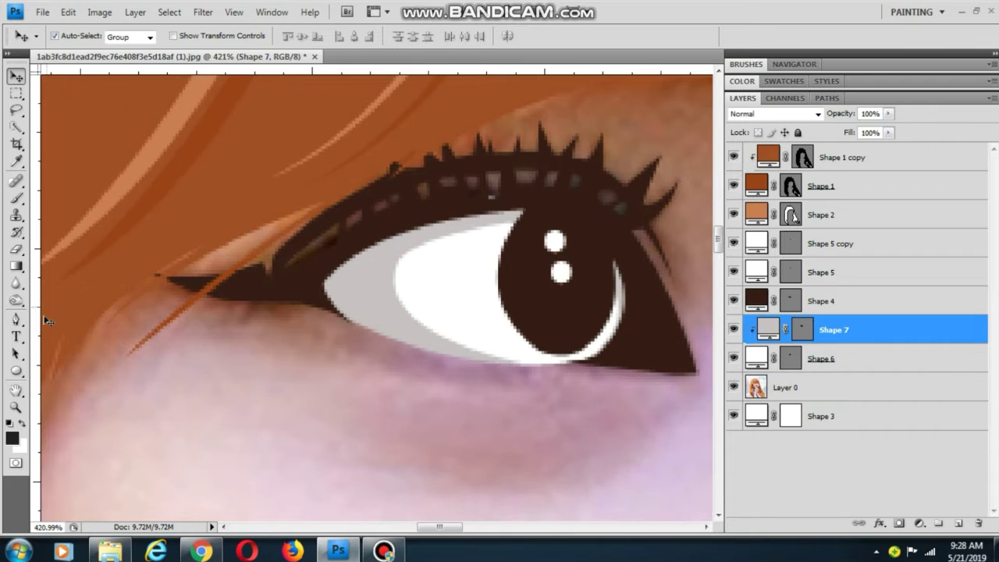
left_click(17, 320)
scroll(305, 317, "up", 1)
left_click(372, 329)
left_click_drag(346, 277, 331, 262)
left_click(345, 277, "alt")
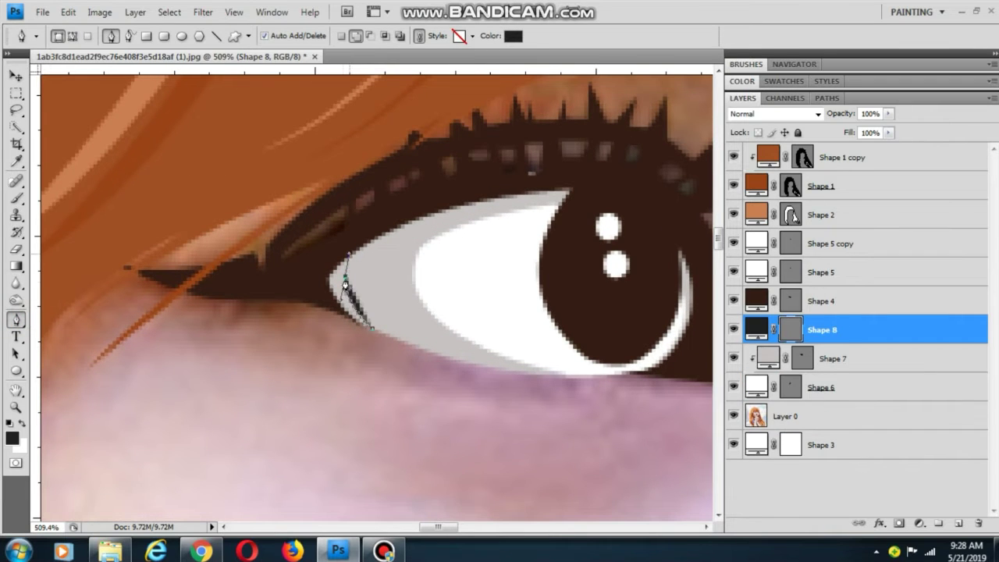
left_click_drag(391, 256, 299, 310)
left_click_drag(476, 248, 617, 239)
left_click(474, 249, "alt")
- Close the upper-lid shadow shape by running back through the lid and around the outer corner of the eye
left_click(493, 247)
left_click_drag(490, 233, 392, 241)
left_click_drag(366, 244, 349, 247)
left_click_drag(307, 252, 284, 275)
left_click(240, 318)
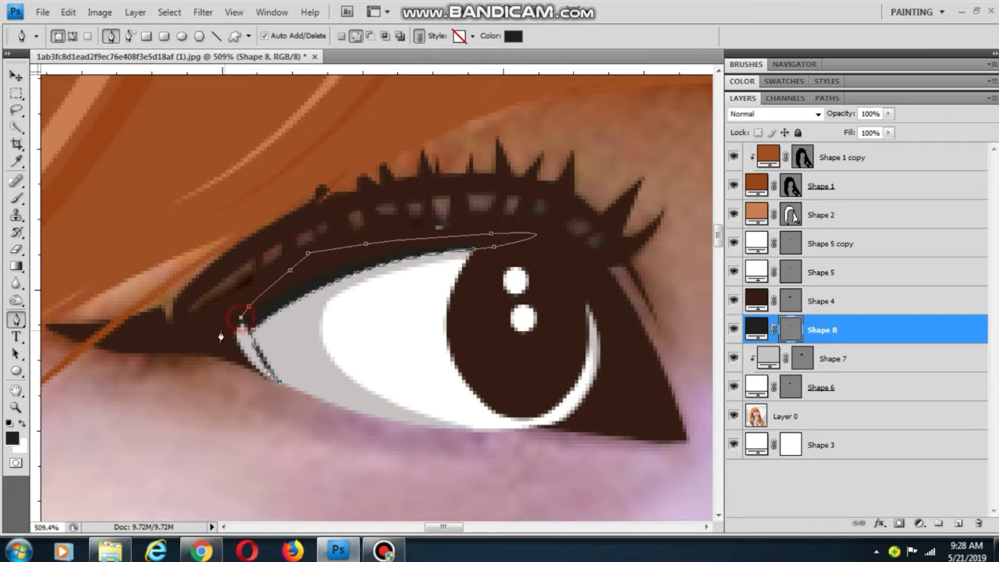
left_click(219, 331)
left_click(212, 374)
left_click(245, 391)
left_click(279, 383)
- Clip the dark upper-lid shadow (Shape 8) to the eyeball shape
right_click(868, 333)
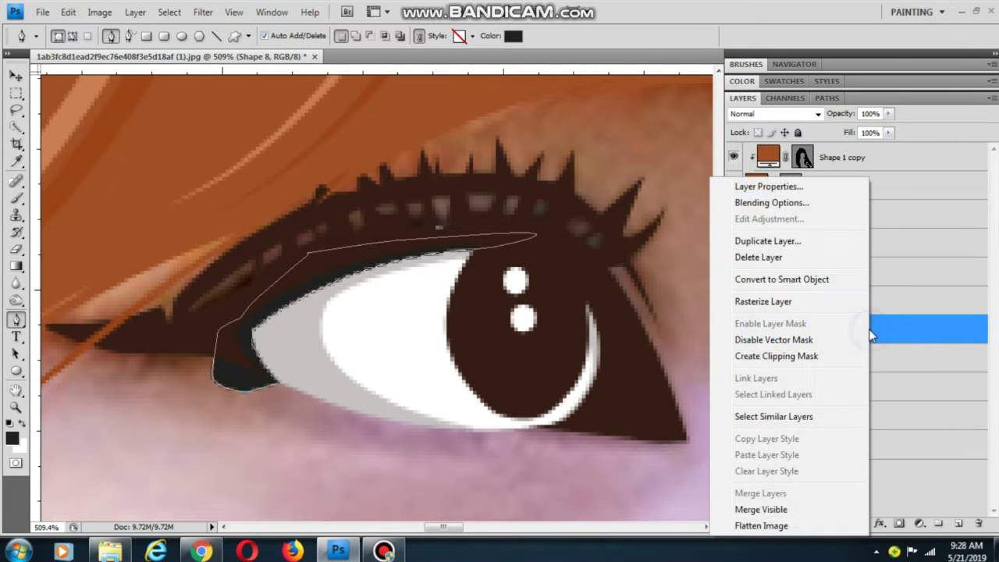
left_click_drag(906, 331, 770, 329)
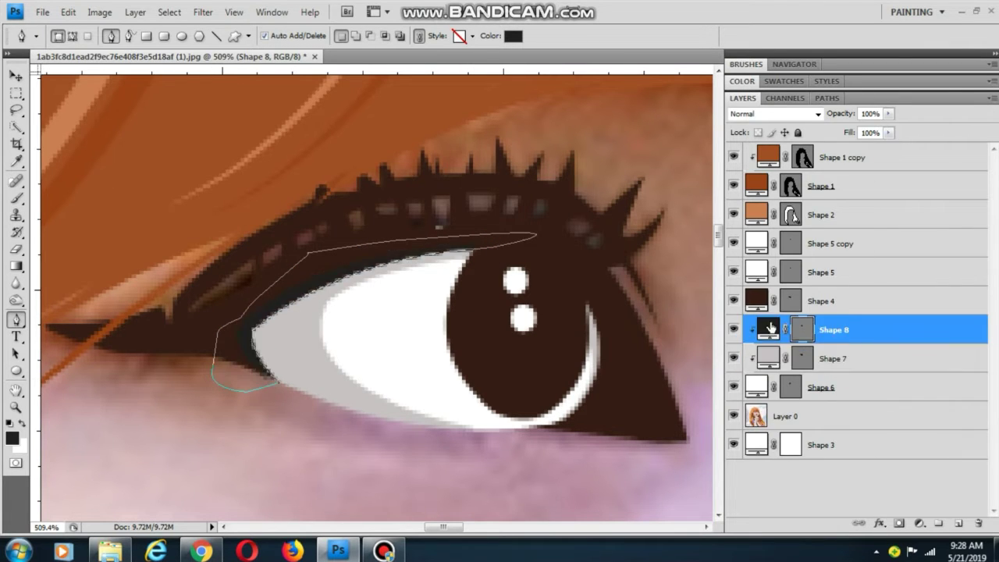
left_click(16, 81)
left_click(263, 422)
- Draw a closed crescent with the Pen tool directly above Shape 6, between the grey shadow and the white beside the iris
scroll(297, 383, "down", 3)
scroll(377, 308, "up", 3)
left_click_drag(386, 343, 347, 352)
left_click(352, 298)
scroll(344, 307, "down", 9)
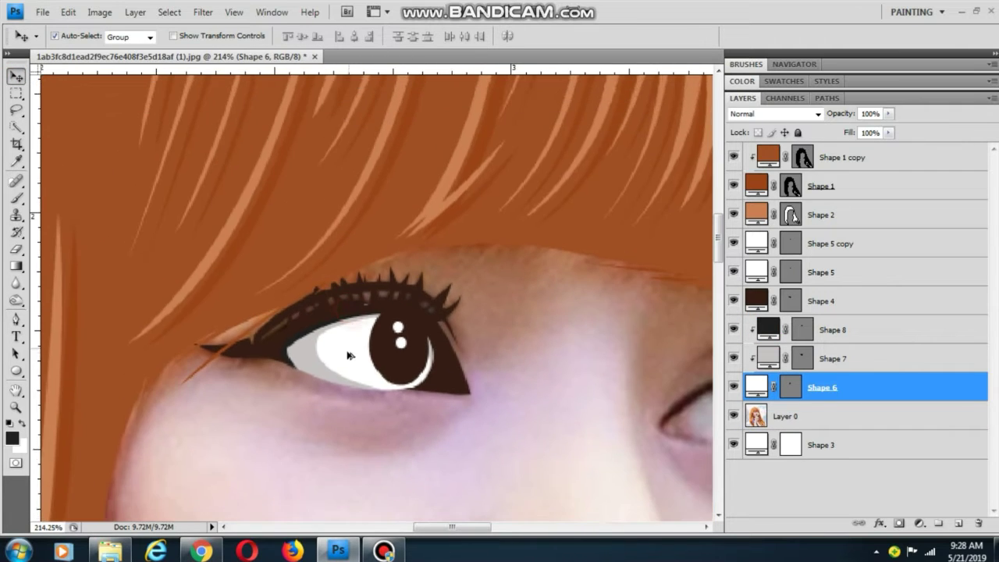
scroll(344, 346, "up", 10)
left_click(16, 320)
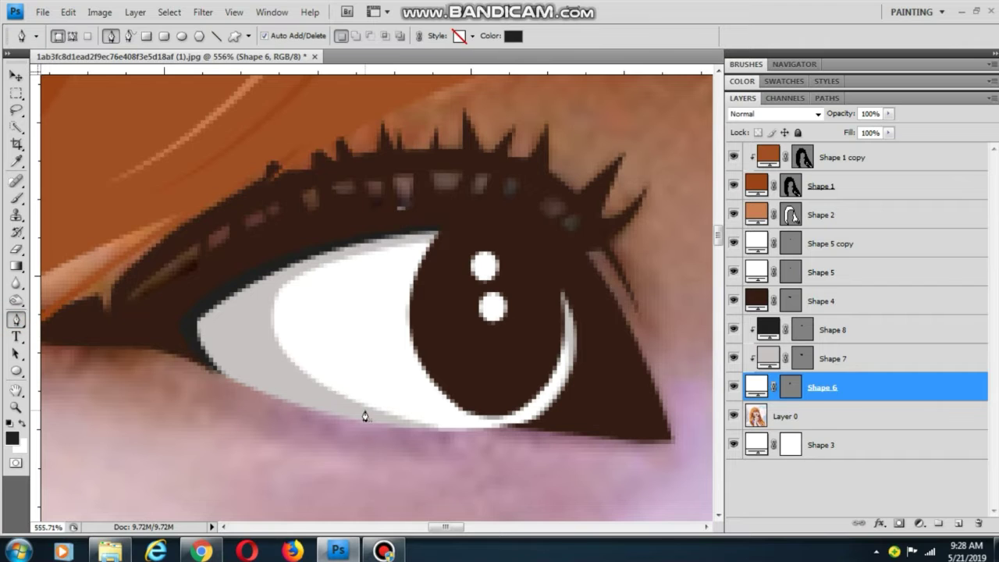
left_click(364, 404)
left_click_drag(386, 246, 496, 195)
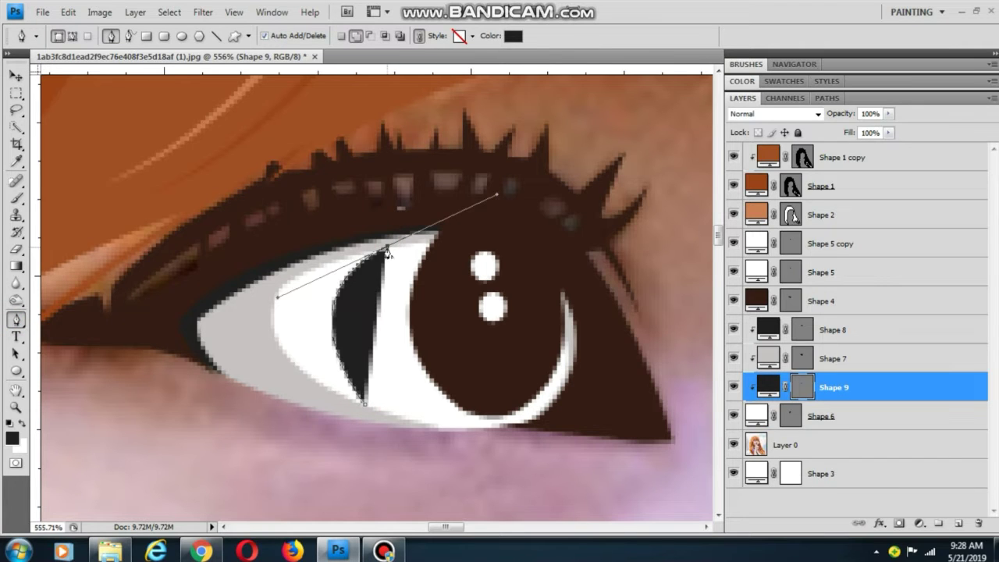
left_click(387, 248, "alt")
left_click_drag(247, 350, 245, 454)
left_click(247, 350, "alt")
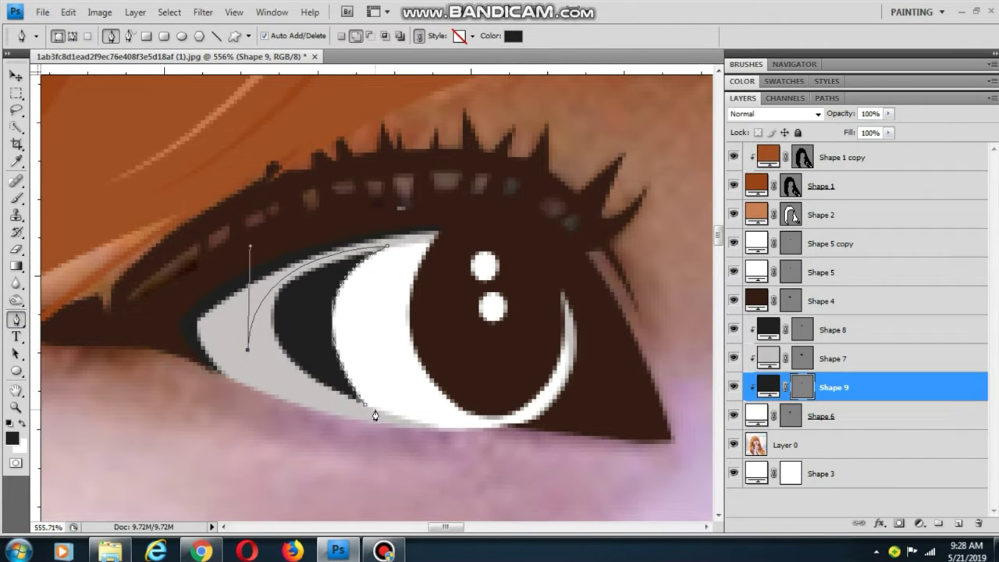
left_click_drag(364, 404, 466, 426)
- Set the crescent layer, Shape 9, to 8% opacity
left_click(888, 115)
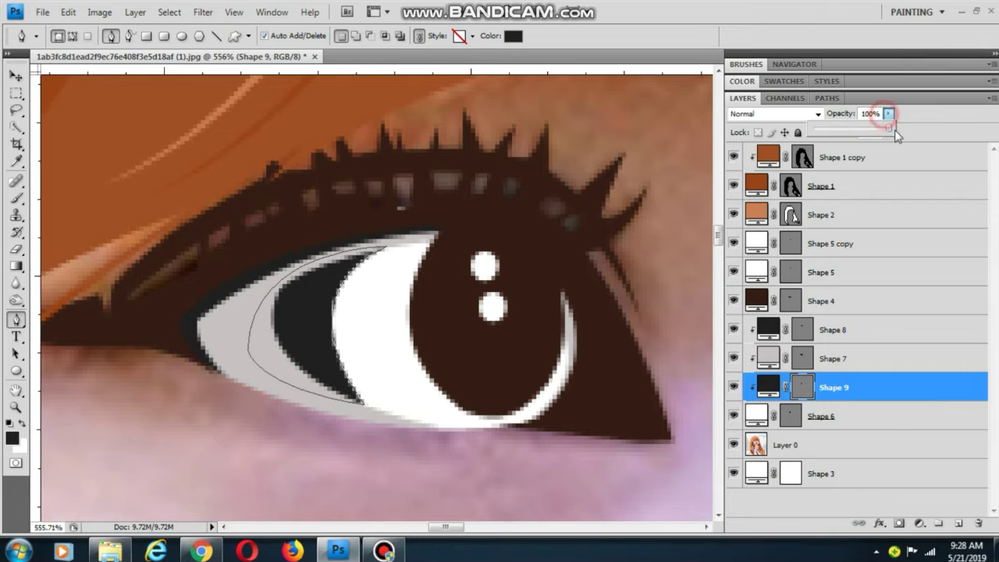
left_click_drag(888, 129, 820, 129)
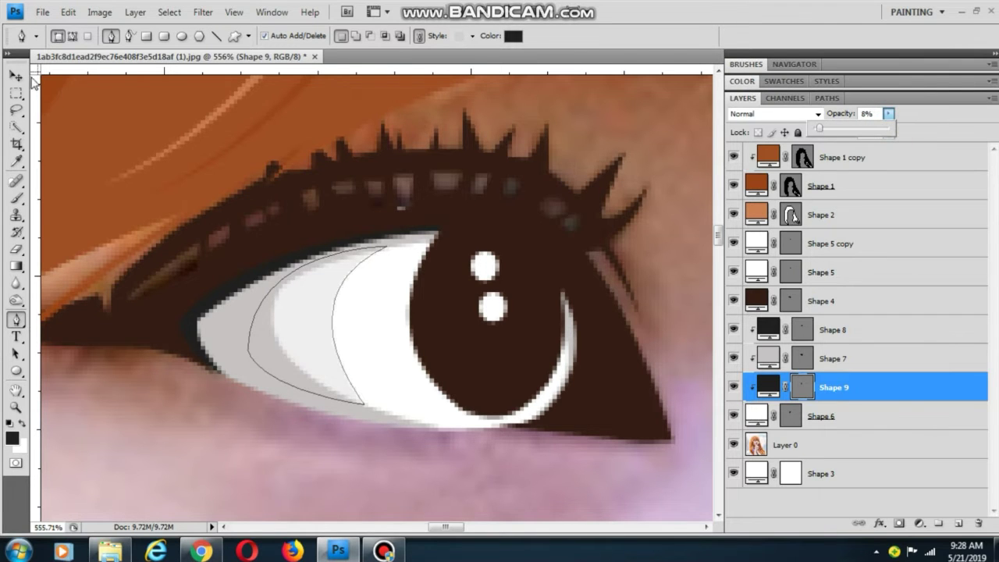
left_click(16, 76)
scroll(305, 439, "down", 1)
left_click(306, 439)
- Draw an upright ellipse inside the iris with the Ellipse tool, layered just above Shape 4
scroll(373, 356, "down", 5)
left_click_drag(373, 357, 291, 312)
scroll(291, 311, "up", 4)
left_click(357, 303)
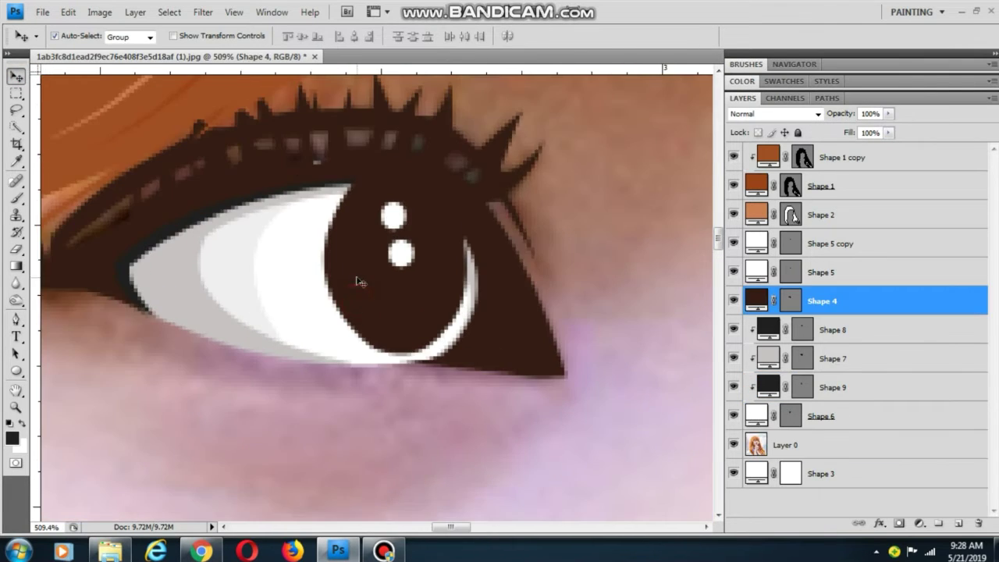
left_click(16, 371)
left_click_drag(337, 192, 455, 338)
left_click(17, 76)
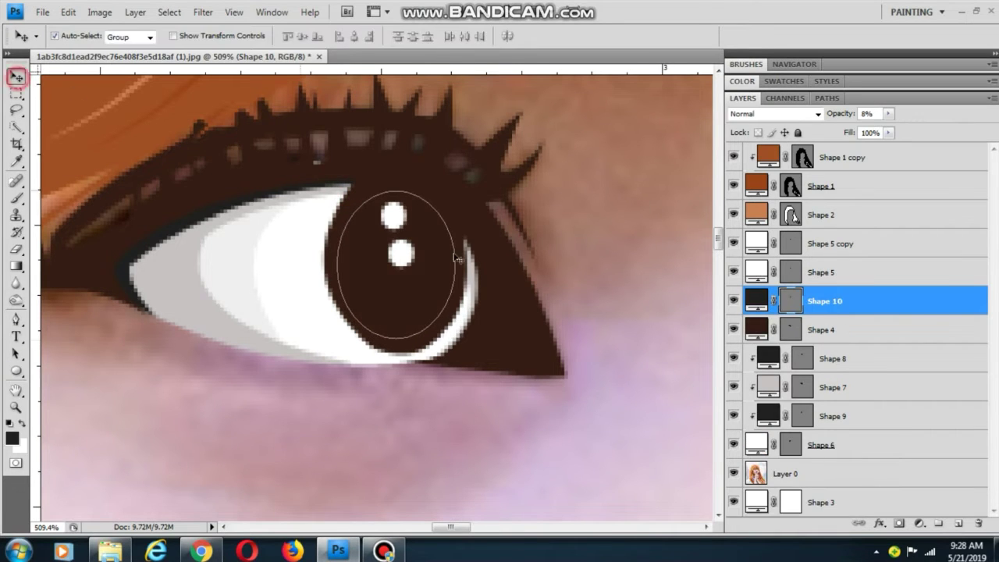
- Fill the iris ellipse, Shape 10, with reddish brown #892e10 and set its layer opacity to 22%
double_click(755, 303)
left_click(408, 181)
mouse_move(694, 281)
left_mouse_down()
mouse_move(651, 260)
mouse_move(760, 241)
mouse_move(738, 214)
mouse_move(778, 234)
left_mouse_up()
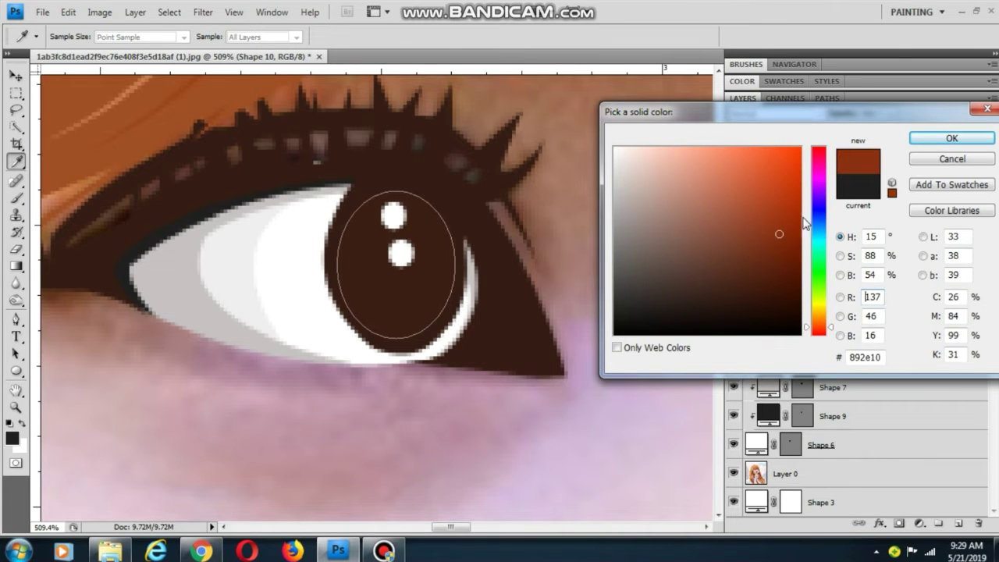
left_click(926, 139)
left_click(890, 116)
left_click_drag(887, 131, 906, 134)
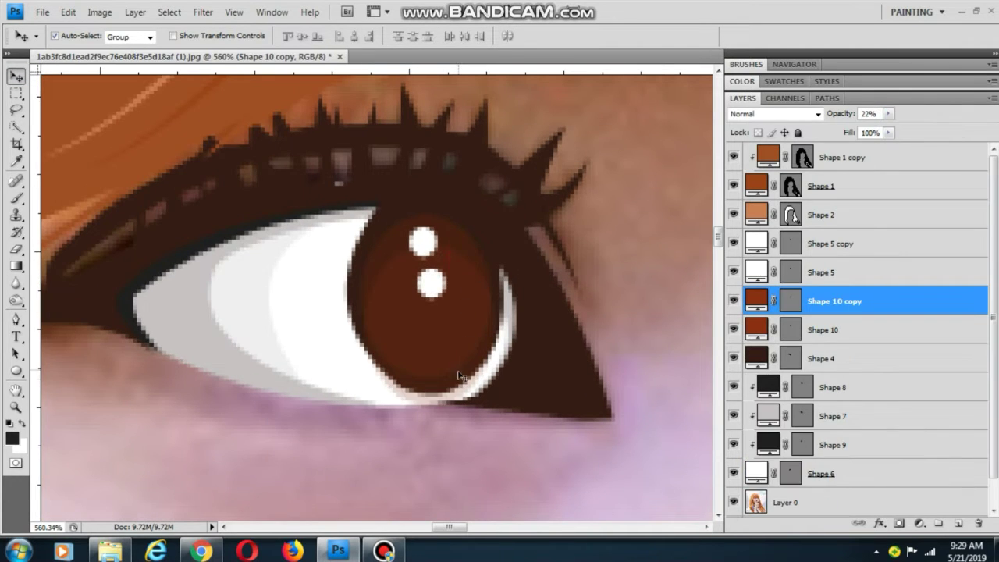
- Scale Shape 10 copy down to 36.7% and place it as a pupil around the lower white highlight
key("ctrl+t")
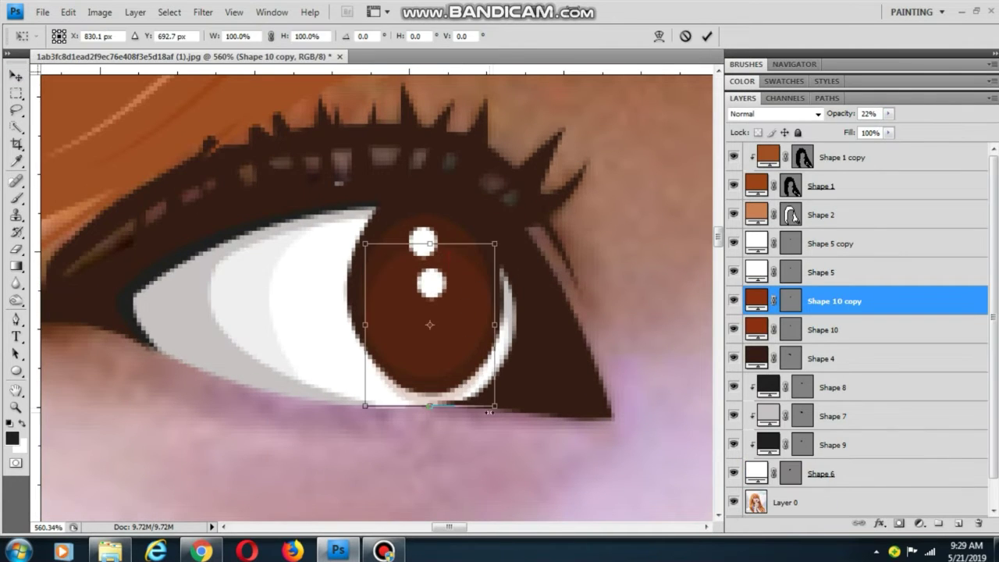
left_click_drag(495, 405, 467, 367)
left_click_drag(439, 330, 454, 337)
left_click_drag(369, 253, 385, 258)
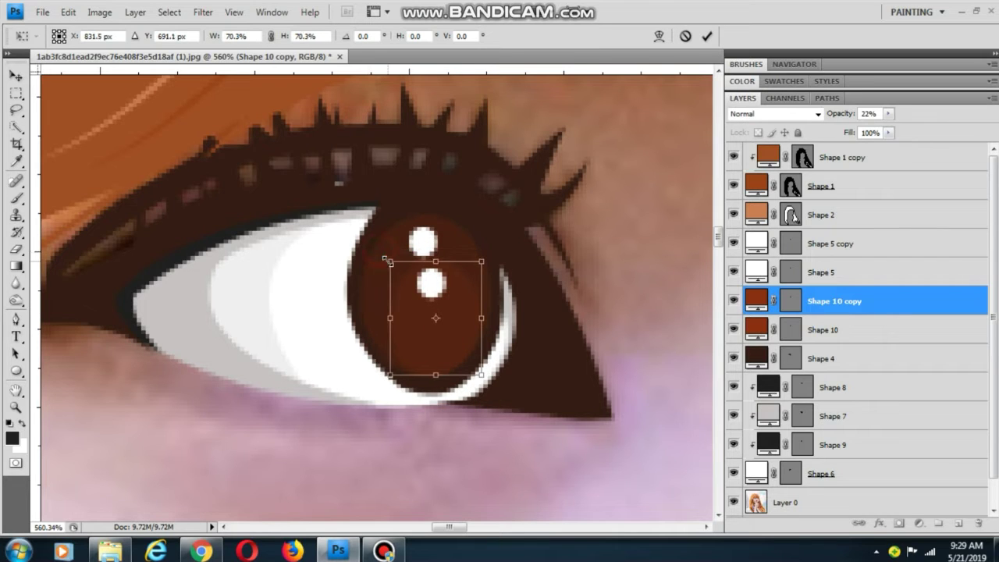
left_click_drag(480, 377, 434, 310)
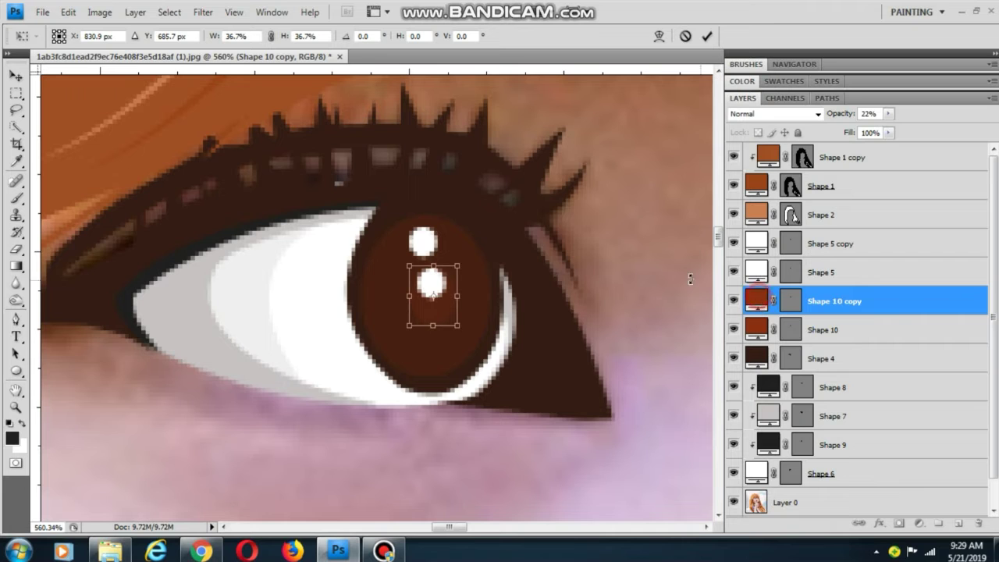
key("Return")
- Recolour the pupil ellipse, Shape 10 copy, to a very dark brown and set its opacity to 88%
double_click(759, 302)
left_click_drag(683, 294, 775, 281)
left_click(934, 138)
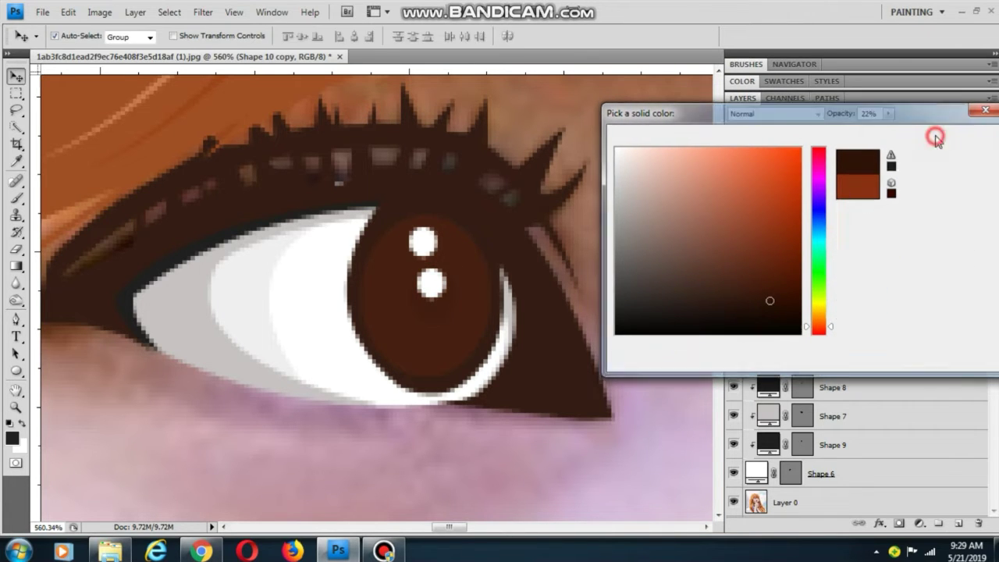
left_click(888, 116)
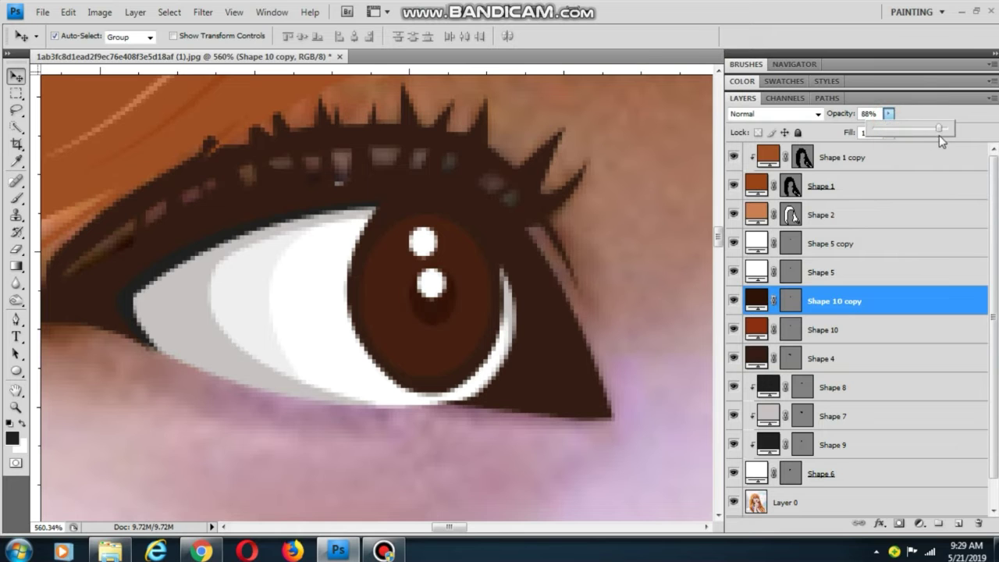
left_click(532, 433)
- Duplicate the pupil ellipse and scale the copy to 51.1%, placed inside the pupil below the lower highlight
scroll(454, 305, "down", 6)
scroll(451, 308, "up", 8)
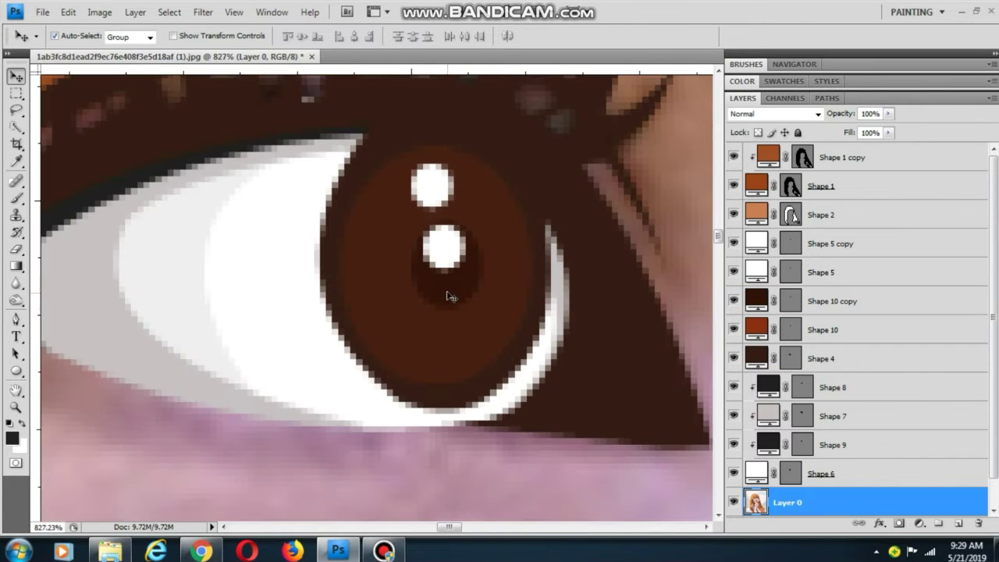
left_click(447, 294)
mouse_move(440, 288)
left_mouse_down()
mouse_move(366, 291)
mouse_move(381, 294)
mouse_move(397, 278)
mouse_move(445, 285)
left_mouse_up()
key("ctrl+t")
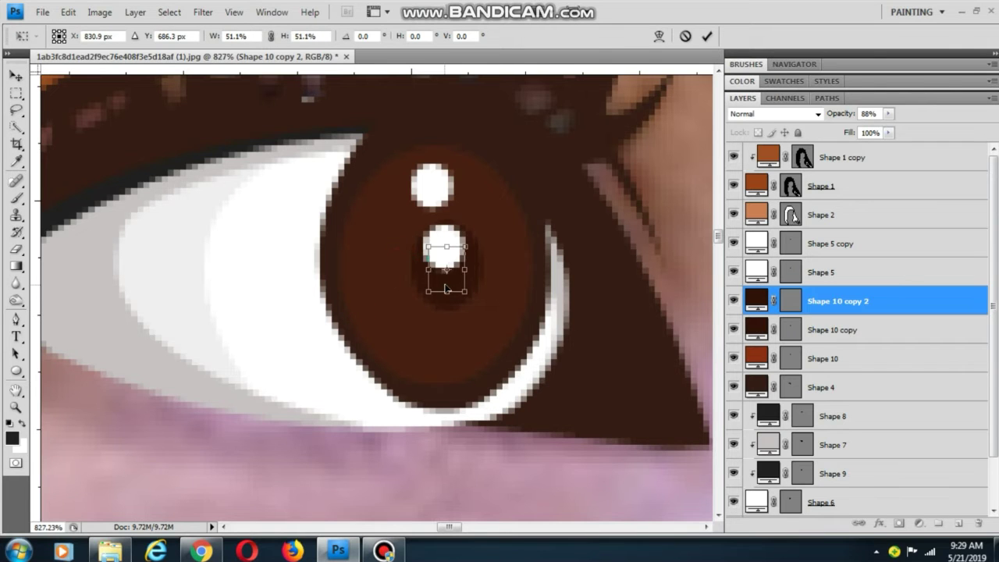
key("Return")
- Fill the small ellipse, Shape 10 copy 2, with pale pinkish beige #d1b5ac
double_click(756, 301)
left_click(647, 179)
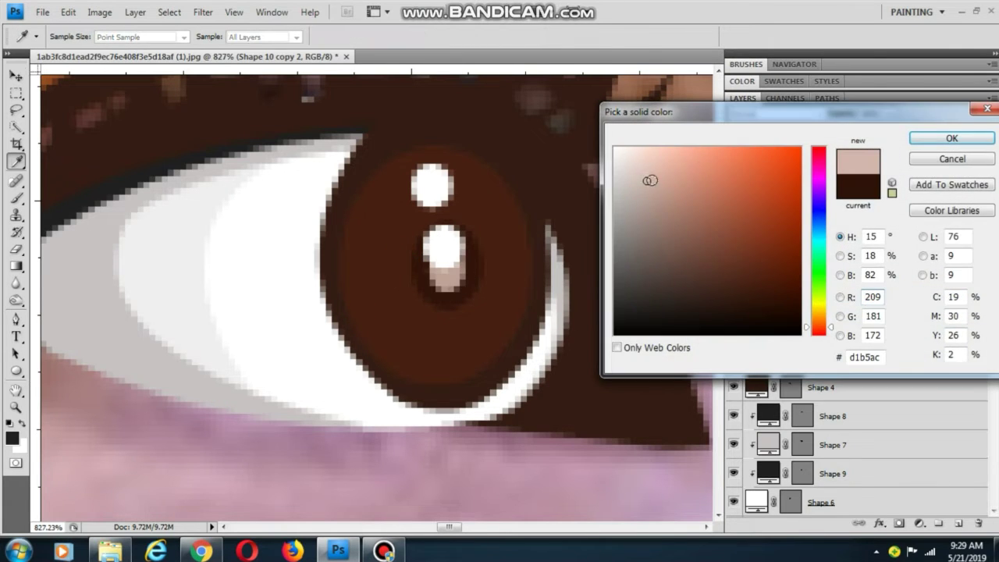
left_click(915, 136)
left_click(236, 445)
- Duplicate the large iris ellipse, Shape 10, and reduce the copy's height to about 85%
left_click(373, 300)
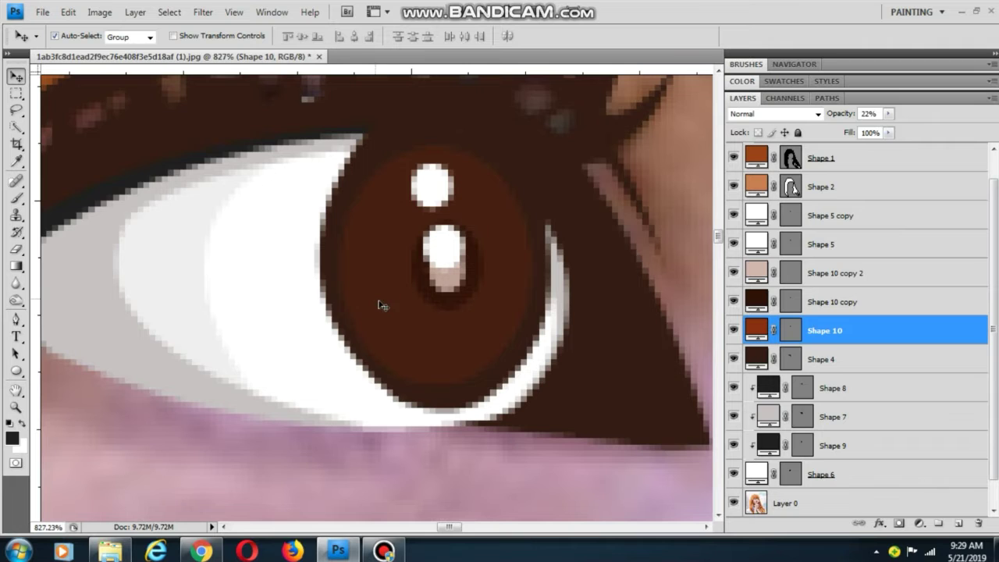
key("ctrl+j")
key("ctrl+t")
left_click_drag(436, 129, 437, 166)
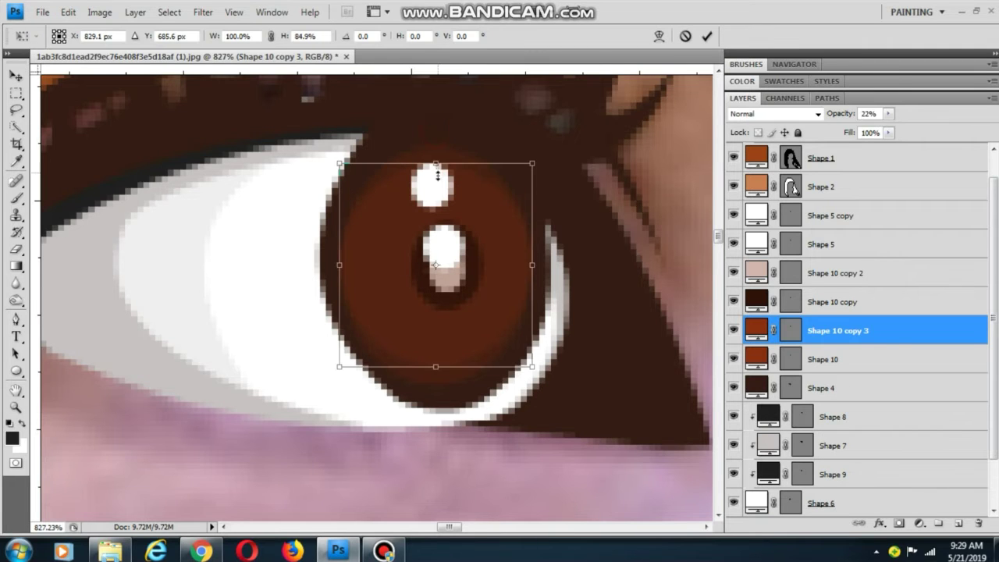
key("Return")
- Recolour Shape 10 copy 3 to a light pinkish tone that brightens the iris
double_click(758, 332)
left_click_drag(674, 198, 676, 181)
left_click(936, 138)
- Convert Shape 10 copy 3 to a smart object and rasterize it for use with the Eraser tool
right_click(862, 329)
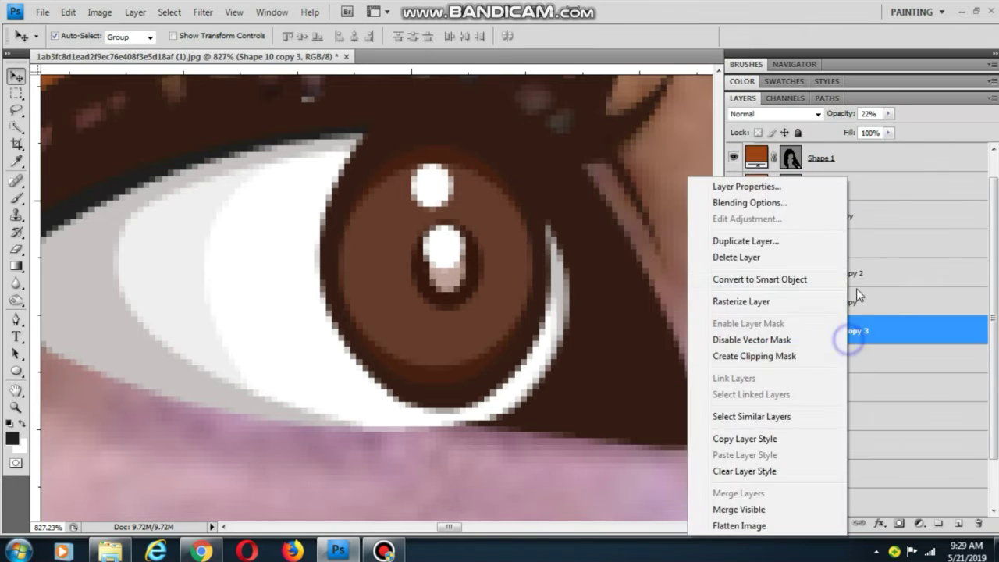
left_click(728, 279)
left_click(15, 249)
left_click(405, 239)
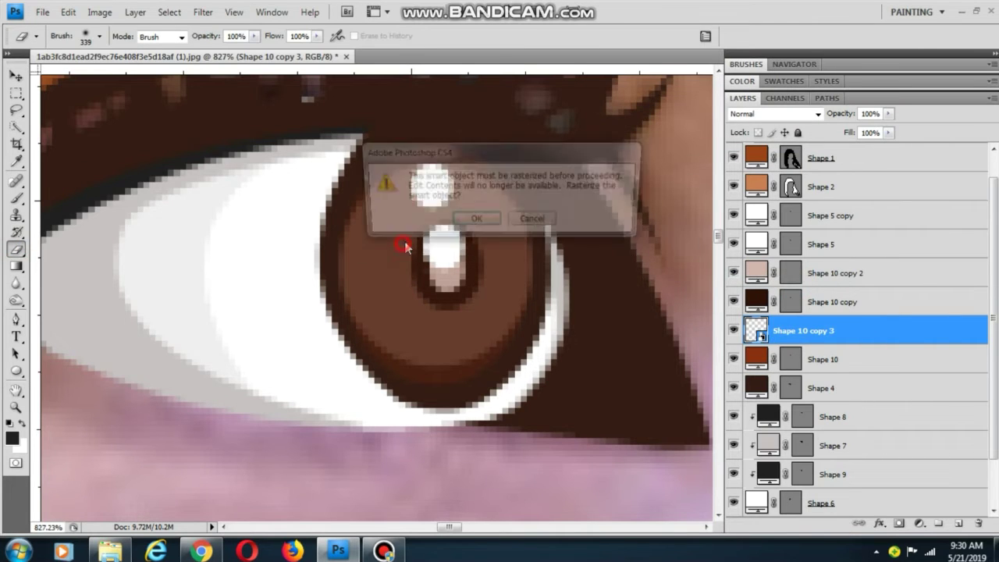
left_click(472, 219)
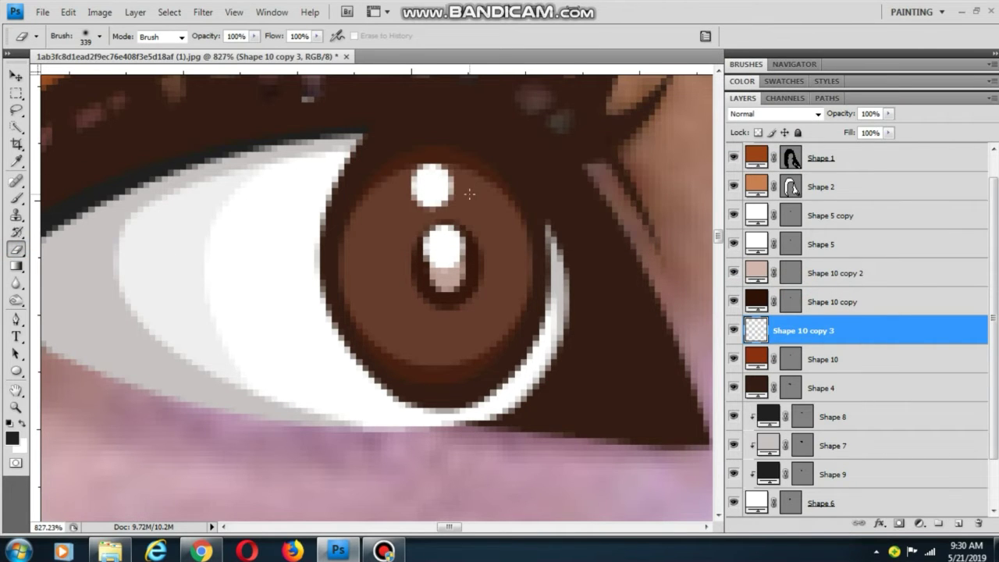
- Erase the upper part of the light iris layer with a soft 33 px eraser
key("Tab")
key("Tab")
right_click(469, 194)
left_click(558, 226)
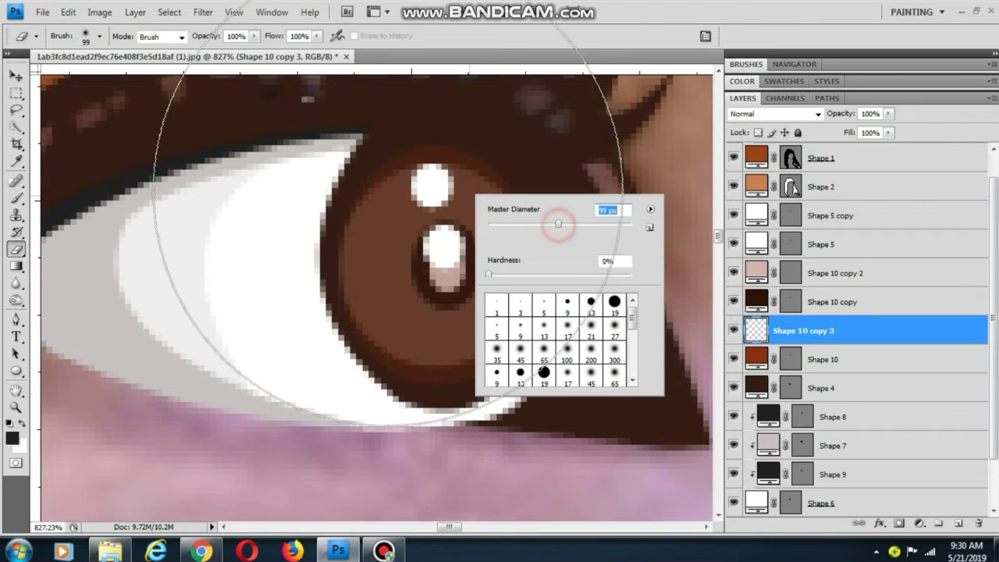
left_click(511, 225)
mouse_move(417, 174)
left_mouse_down()
mouse_move(562, 158)
mouse_move(516, 185)
left_mouse_up()
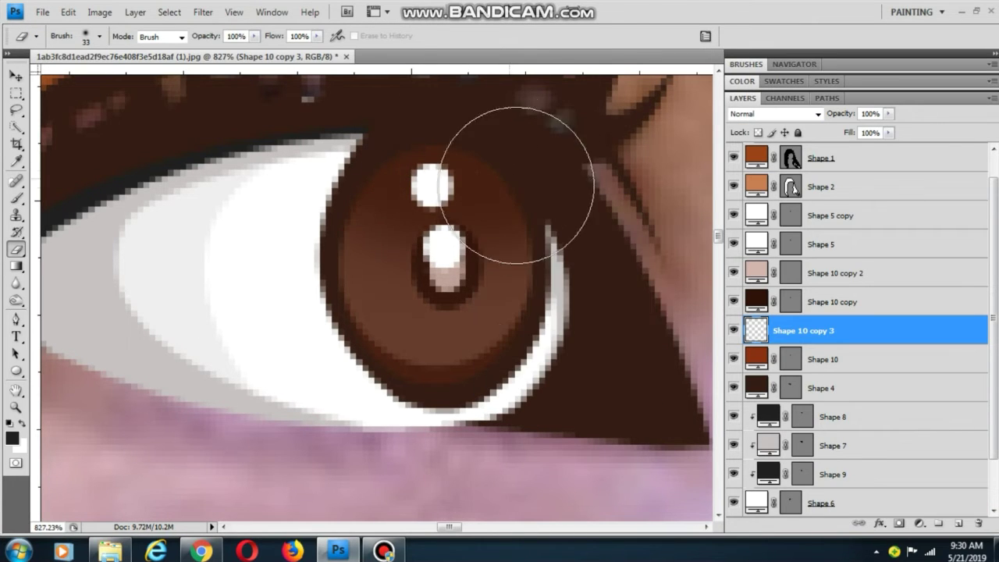
- Lower the eraser opacity to 17% and softly fade the sides and middle of the light iris layer
right_click(552, 236)
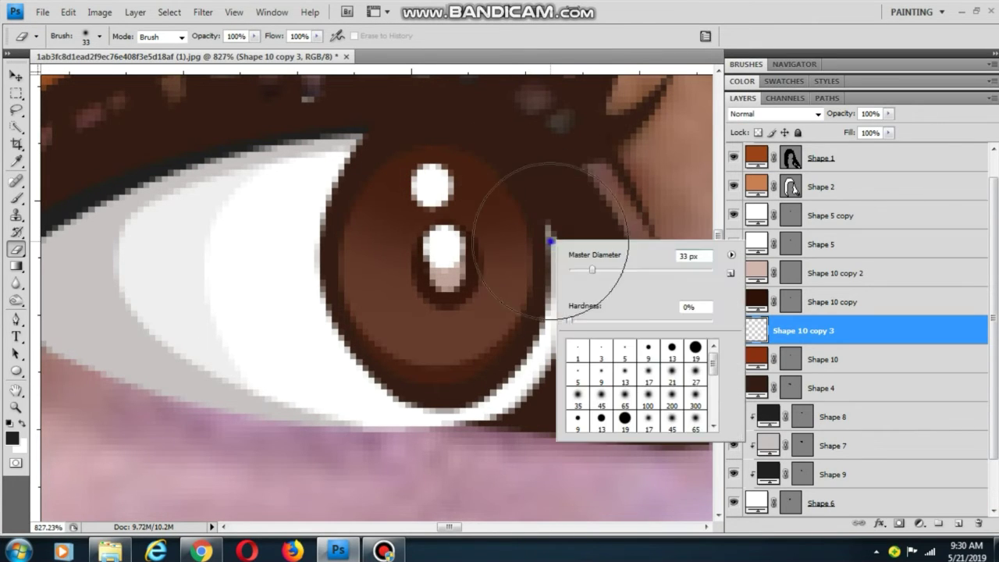
left_click(255, 37)
left_click(198, 52)
left_click(192, 52)
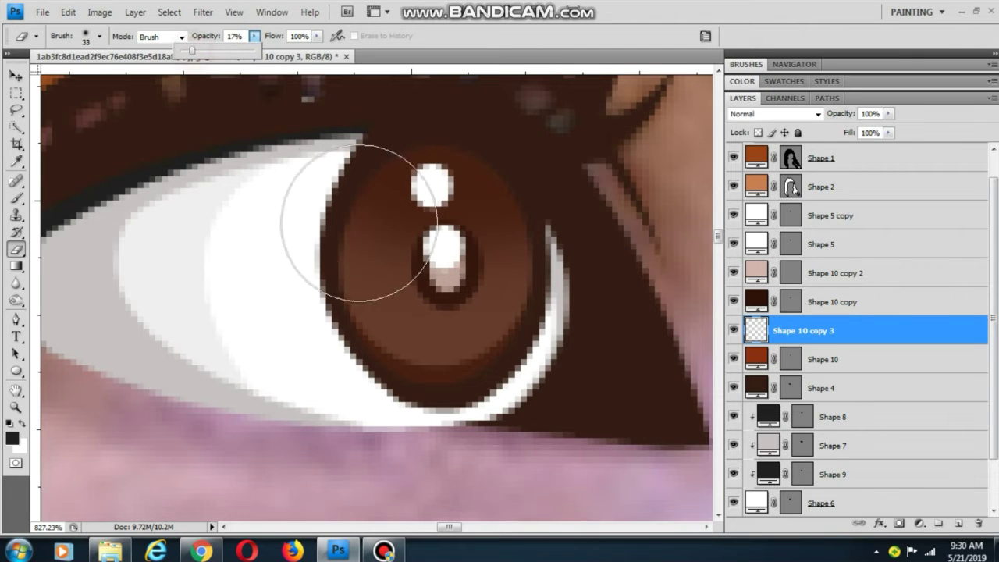
left_click(365, 224)
mouse_move(530, 243)
left_mouse_down()
mouse_move(475, 249)
mouse_move(481, 333)
mouse_move(361, 309)
mouse_move(364, 250)
mouse_move(356, 266)
left_mouse_up()
key("v")
left_click(396, 321)
key("ctrl+t")
left_click_drag(532, 265, 521, 265)
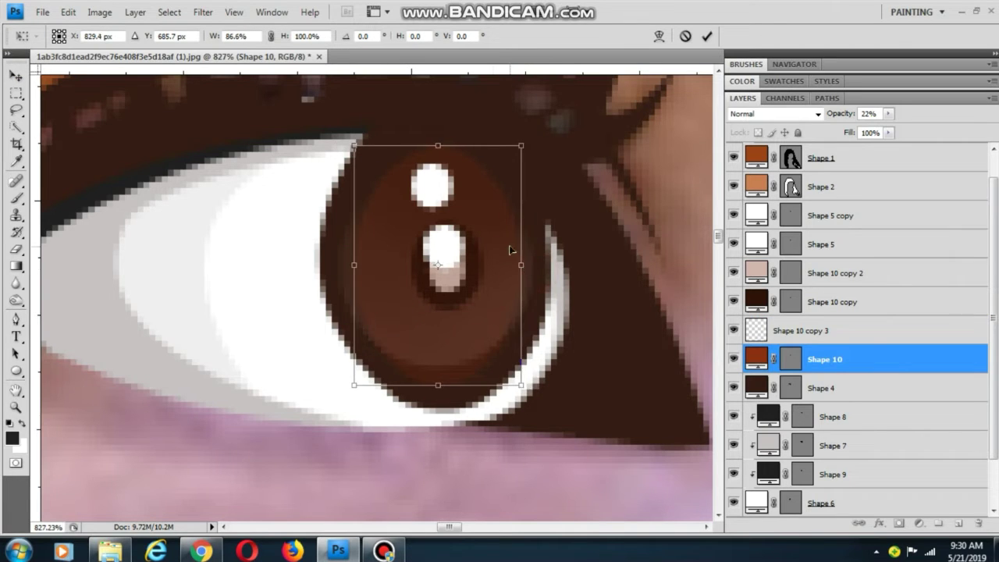
left_click_drag(351, 145, 369, 167)
key("Escape")
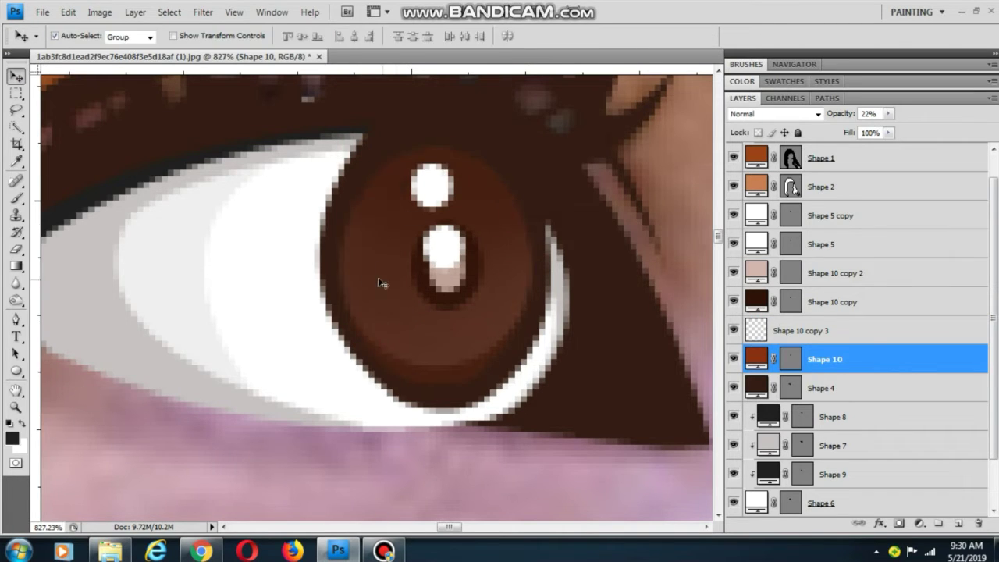
- Narrow and shorten the light iris layer, Shape 10 copy 3, and move it down to fit the iris's lower part
left_click(424, 345)
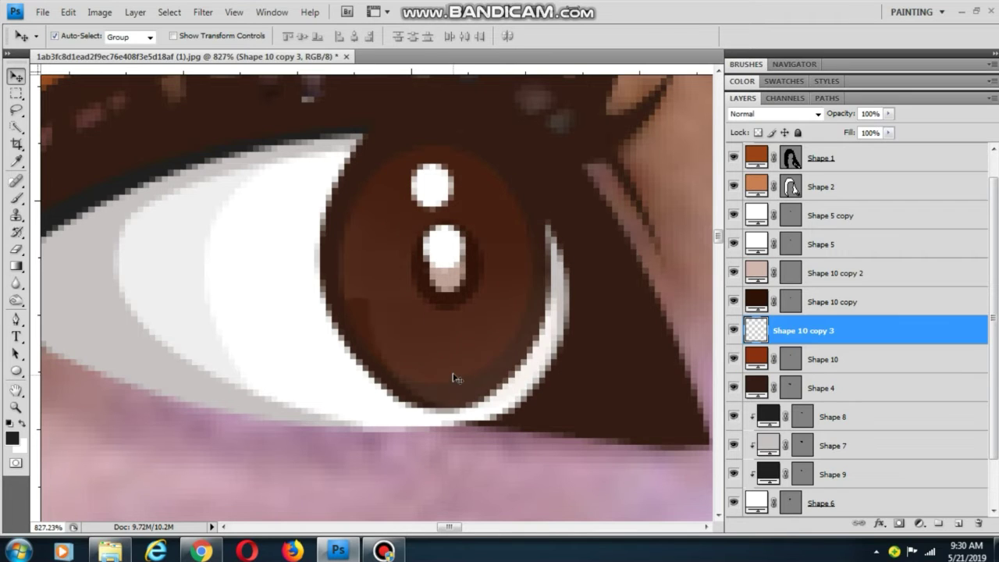
key("ctrl+t")
left_click_drag(535, 277, 518, 277)
left_click_drag(344, 185, 358, 198)
left_click_drag(458, 347, 452, 350)
left_click_drag(344, 195, 361, 213)
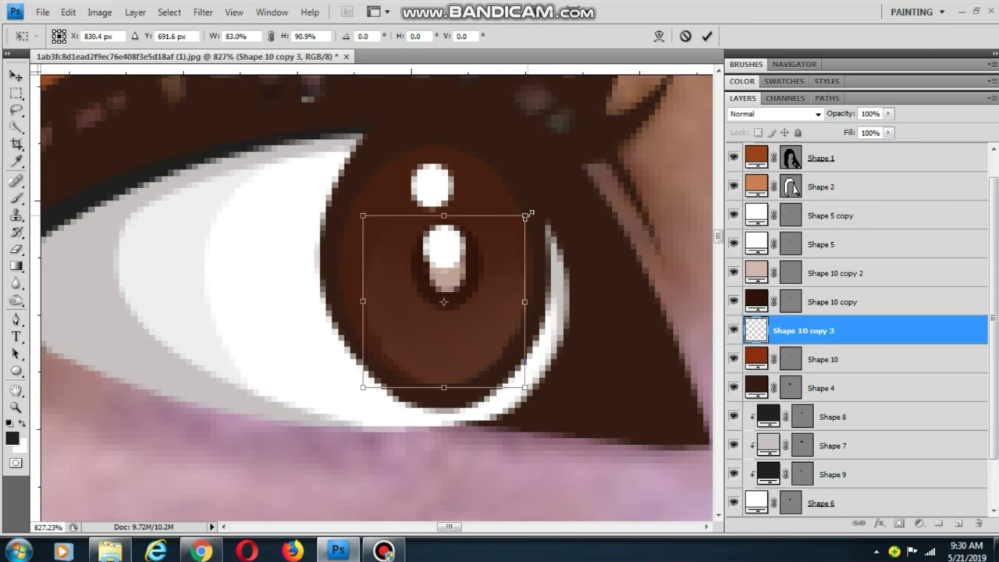
left_click_drag(528, 214, 522, 220)
key("Return")
scroll(382, 245, "down", 7)
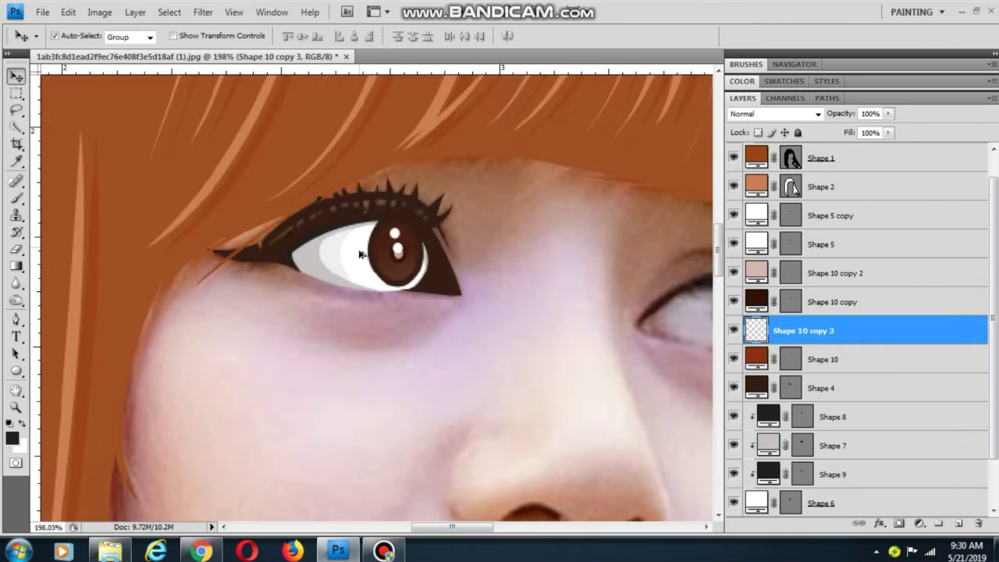
left_click_drag(439, 336, 452, 353)
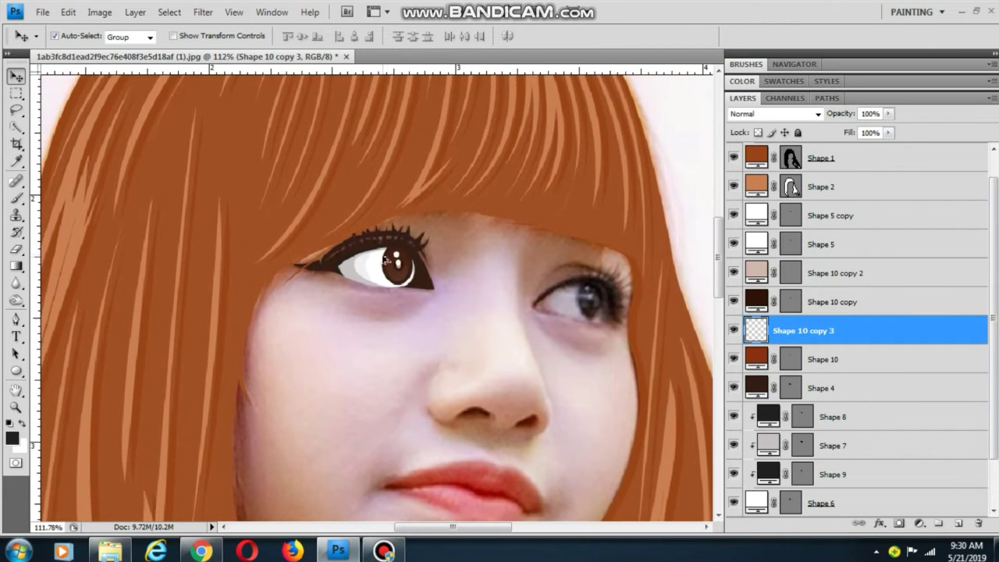
scroll(387, 261, "down", 1)
- Start a Pen shape above Shape 4, curving over the iris from the white's upper corner to the tip of the white sliver
scroll(382, 258, "up", 7)
left_click_drag(460, 244, 407, 287)
left_click(404, 278)
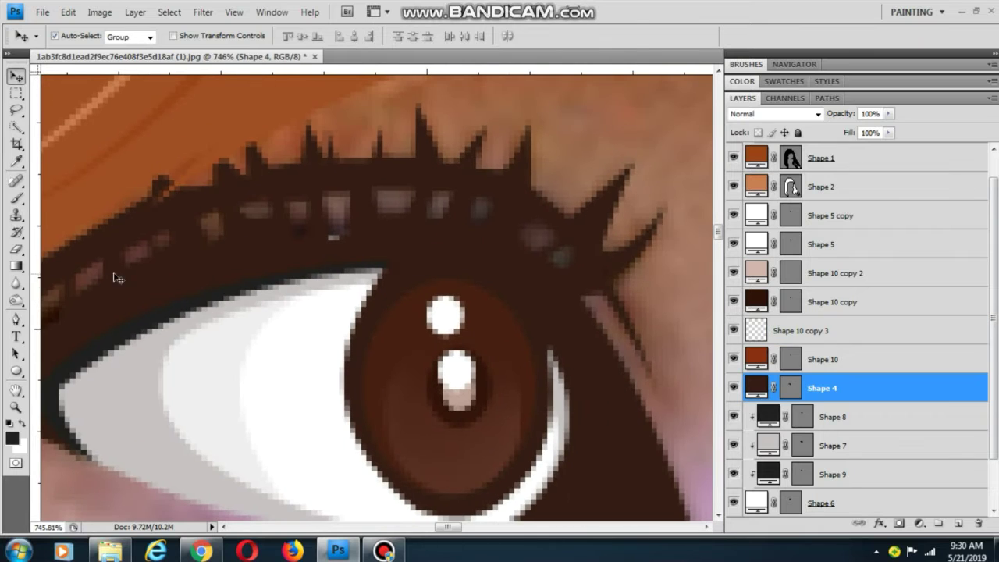
left_click(16, 319)
left_click_drag(347, 312, 243, 292)
left_click(275, 248)
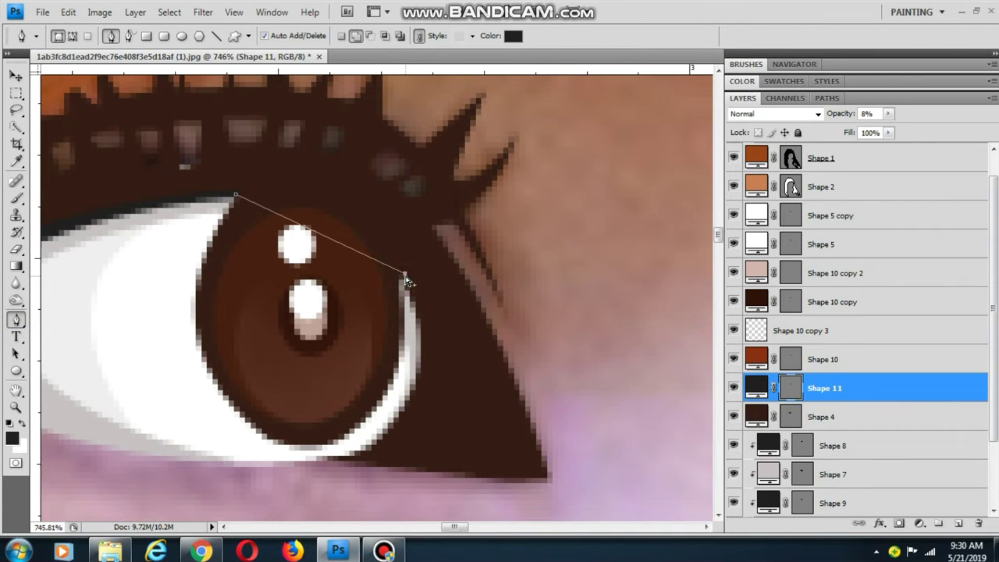
left_click_drag(405, 277, 462, 370)
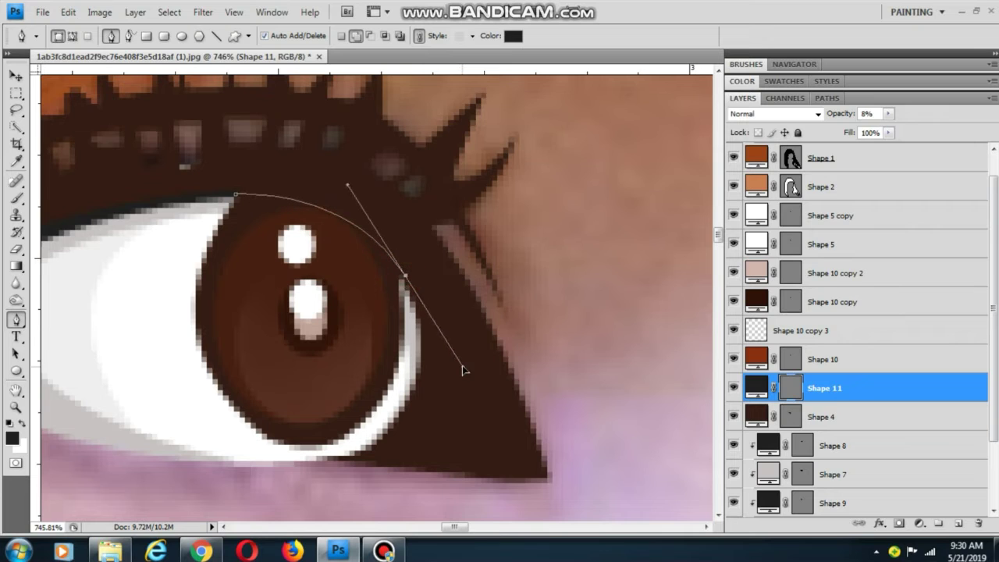
left_click(400, 289)
- Close the Pen shape into a thin crescent with a curved lower edge returning to the white's upper corner
left_click_drag(296, 243, 337, 304)
left_click(277, 258)
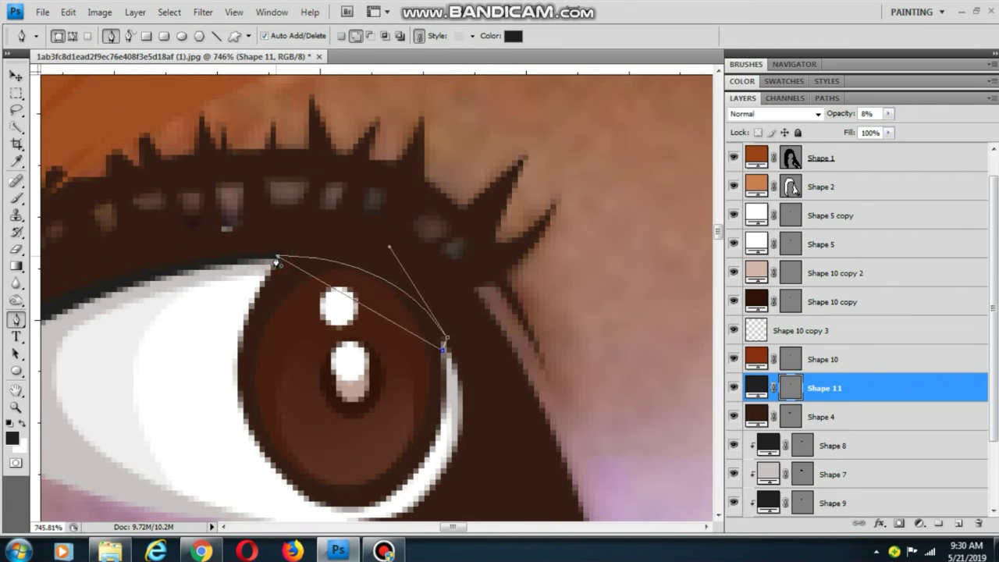
key("ctrl+z")
left_click_drag(276, 259, 121, 250)
left_click(276, 261, "alt")
left_click(278, 256)
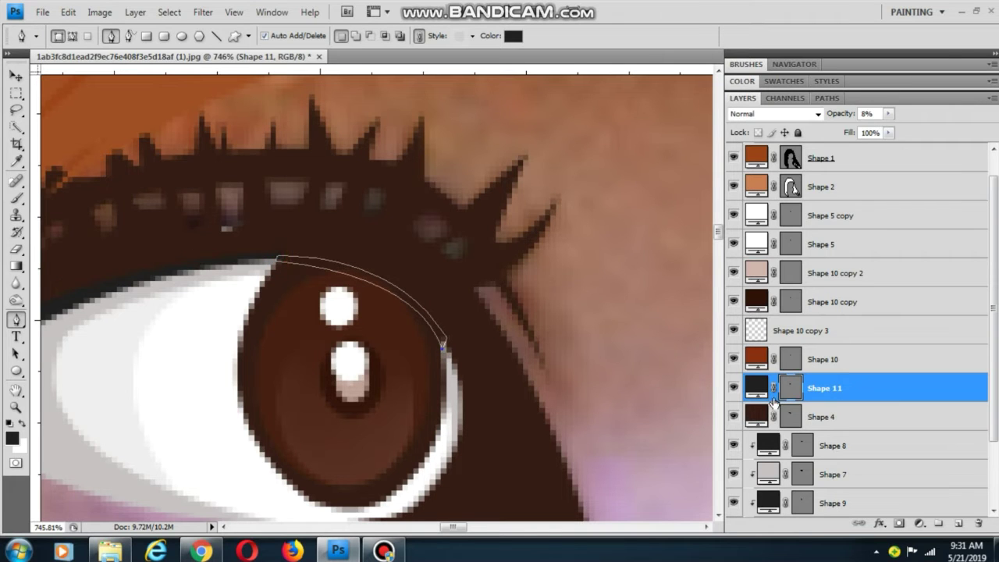
- Fill the crescent, Shape 11, with the dark brown sampled from the upper lid and set its opacity to 100%
double_click(750, 384)
left_click(366, 258)
left_click(925, 137)
left_click_drag(888, 114, 990, 144)
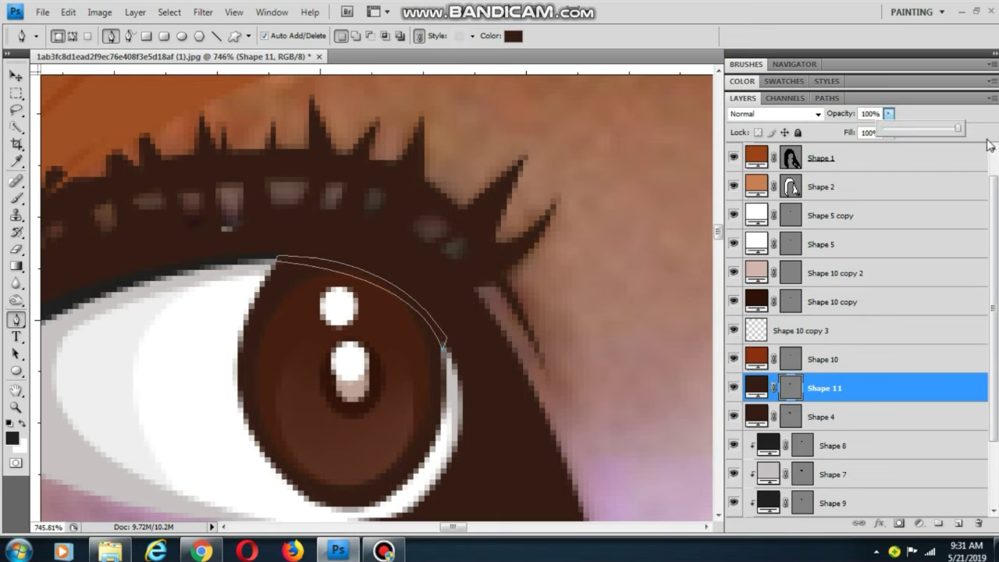
- Move the Shape 11 layer up between Shape 5 and Shape 10 copy 2, then select Layer 0
left_click_drag(844, 386, 846, 272)
left_click(15, 77)
left_click(483, 142)
scroll(374, 226, "down", 10)
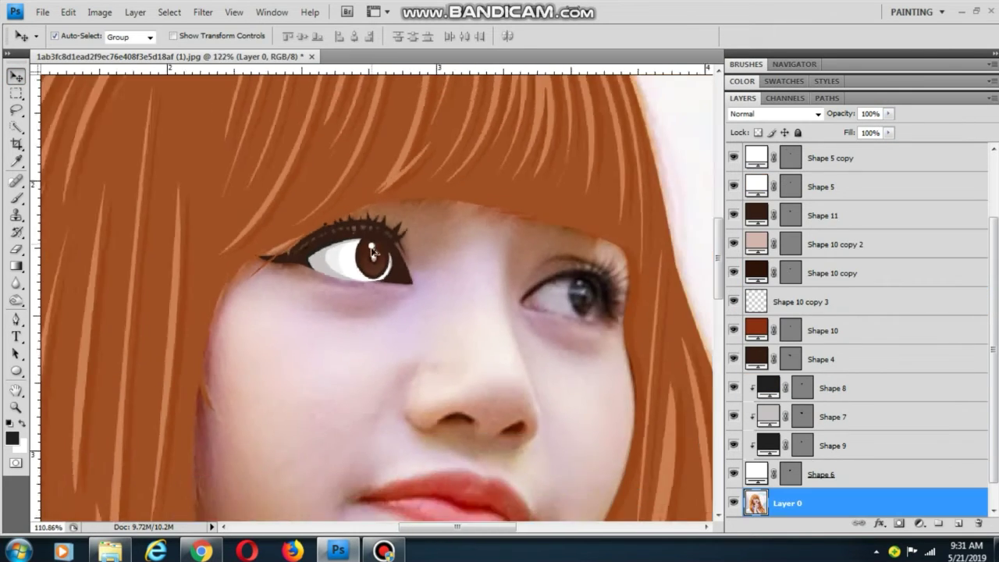
- Start a Pen shape above Layer 0 on the other eye, tracing the upper-lid crease from its inner end past its peak
left_click_drag(397, 298, 392, 258)
scroll(382, 222, "down", 3)
scroll(412, 205, "up", 7)
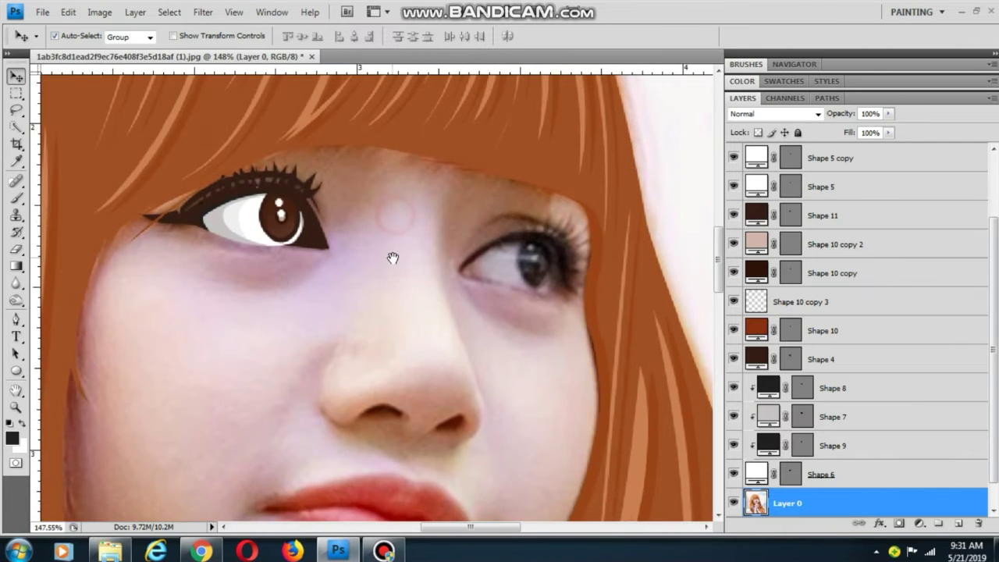
scroll(507, 250, "up", 5)
left_click_drag(511, 238, 350, 298)
scroll(382, 202, "up", 3)
left_click(16, 319)
scroll(390, 203, "up", 3)
left_click(308, 299)
scroll(394, 265, "up", 4)
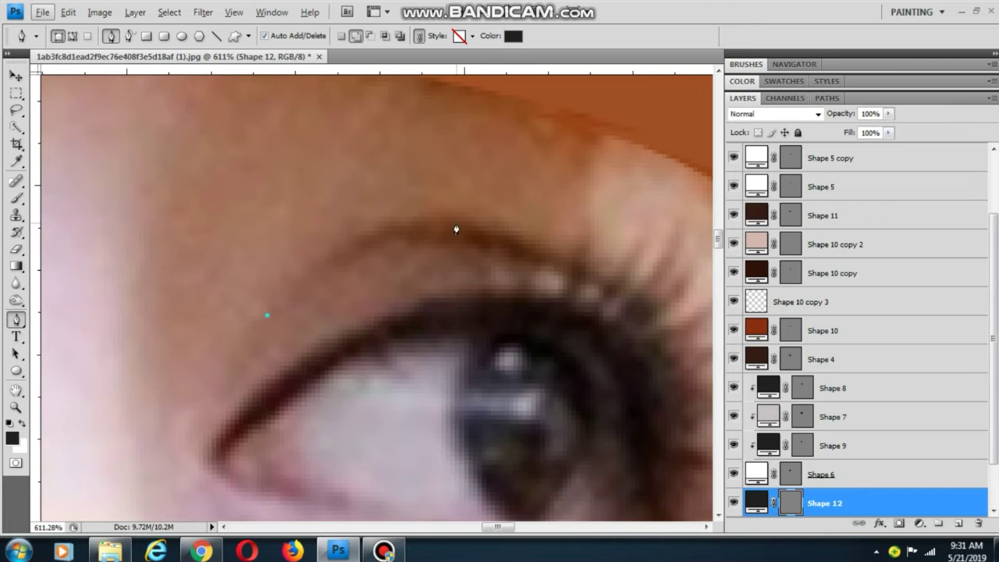
left_click_drag(462, 222, 458, 297)
left_click(462, 222, "alt")
- Extend the Pen shape along the crease's outer end and add the first narrow upright lash
left_click(415, 247)
scroll(430, 244, "up", 3)
left_click(430, 244)
left_click(443, 192)
left_click(442, 254, "alt")
scroll(443, 259, "down", 2)
left_click(457, 260)
- Trace the second upper lash as a curved spike with its base ending lower along the lid
left_click(484, 252)
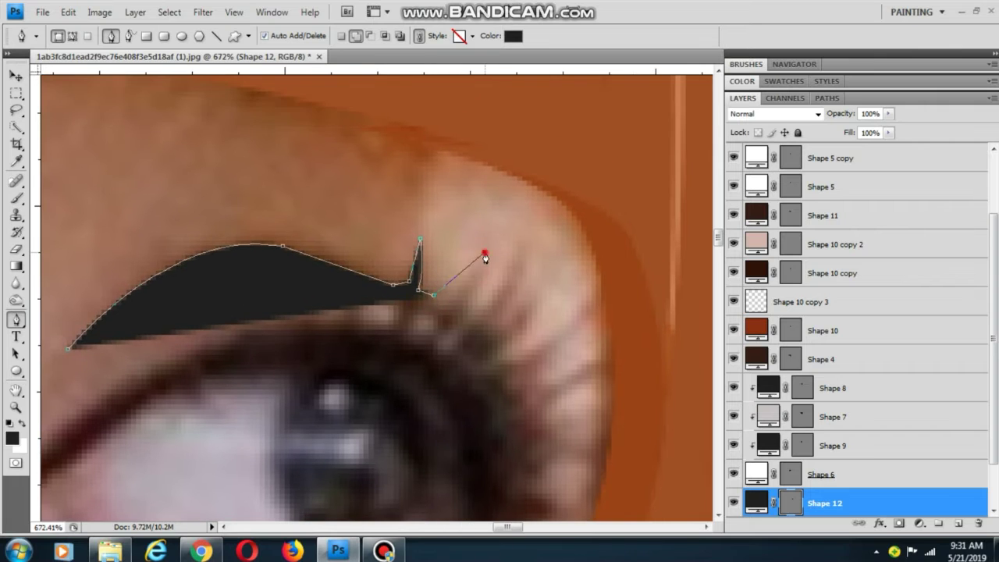
left_click_drag(485, 253, 497, 223)
left_click(484, 253, "alt")
scroll(483, 270, "down", 2)
left_click_drag(465, 300, 444, 319)
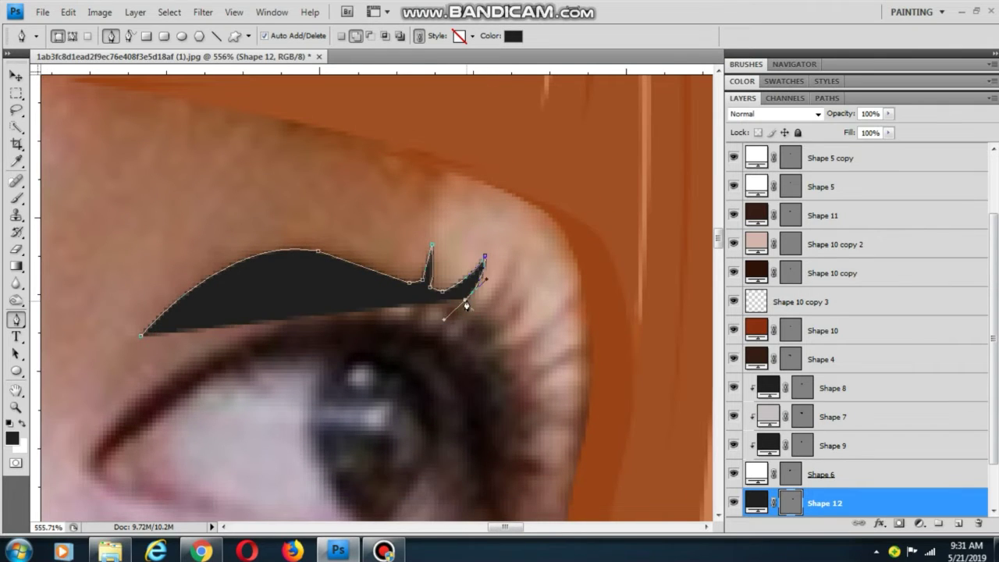
left_click(465, 300, "alt")
- Trace the third and fourth curved lashes further down the outer side of the upper lid
left_click(474, 302)
left_click_drag(492, 283, 456, 321)
left_click_drag(474, 292, 476, 256)
left_click(474, 292, "alt")
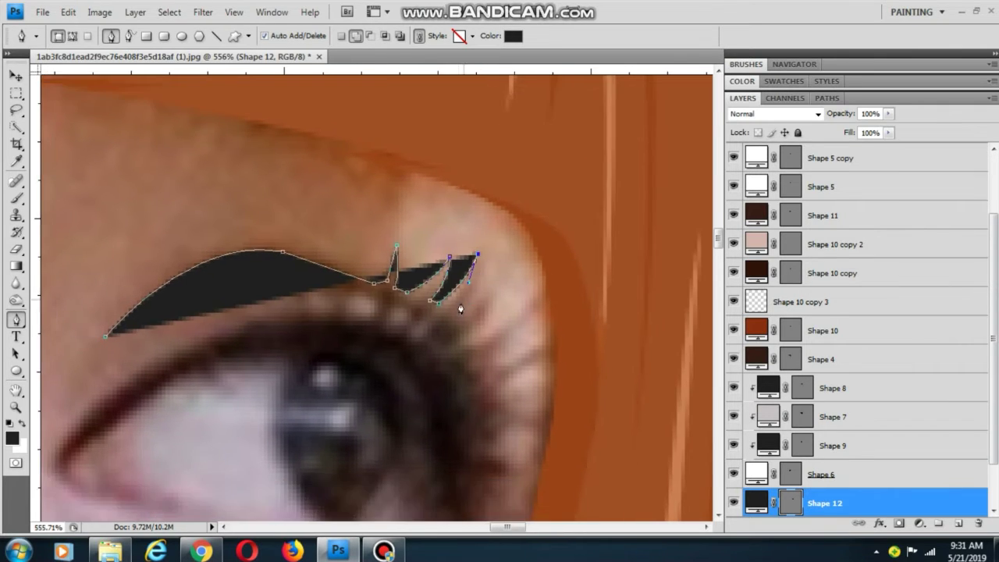
left_click(447, 313, "alt")
left_click_drag(497, 291, 500, 285)
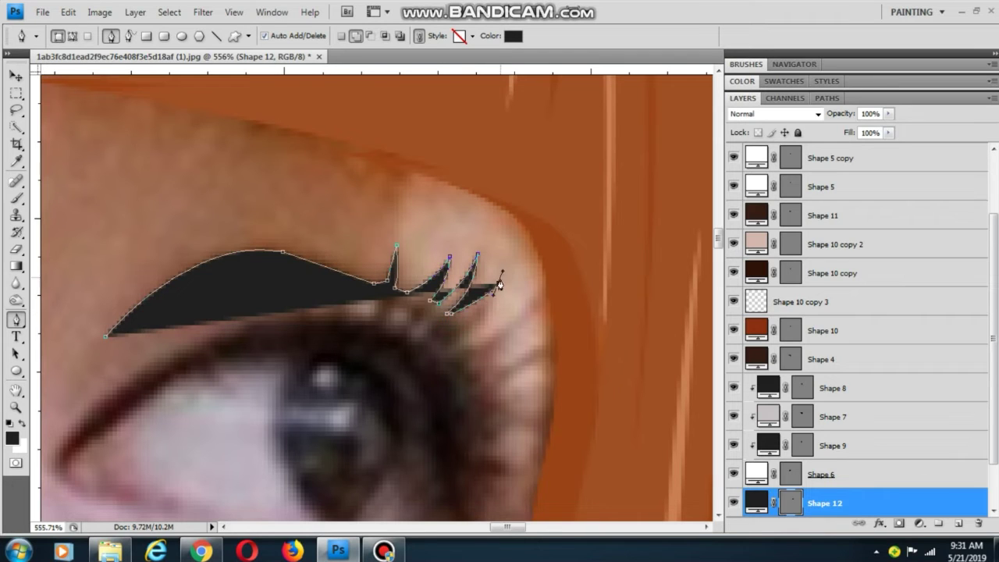
left_click_drag(461, 329, 433, 319)
left_click(469, 330)
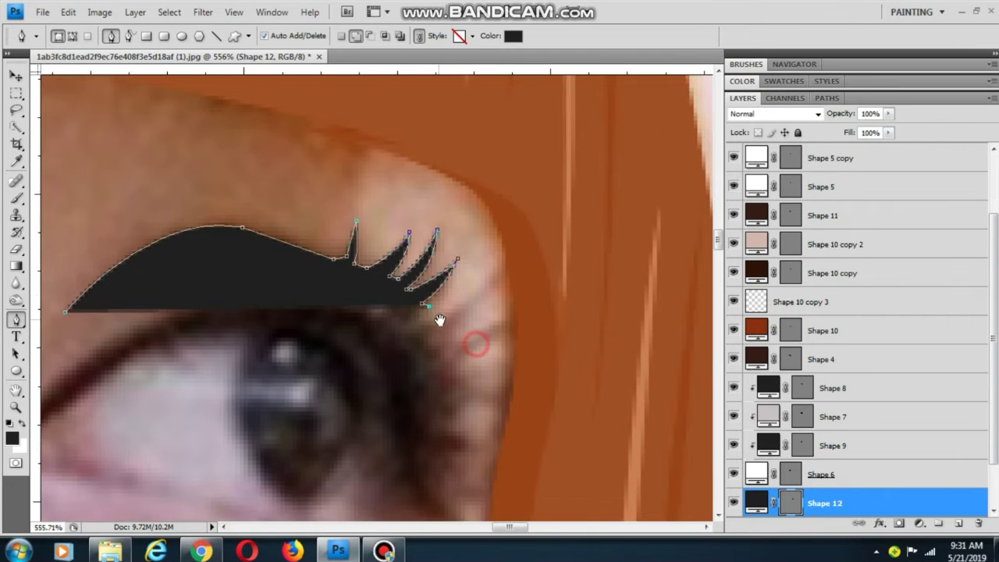
- Add two long straight-edged lashes reaching toward the hair edge below the curved ones
left_click(432, 315)
left_click(504, 267)
left_click(443, 322)
left_click(454, 335)
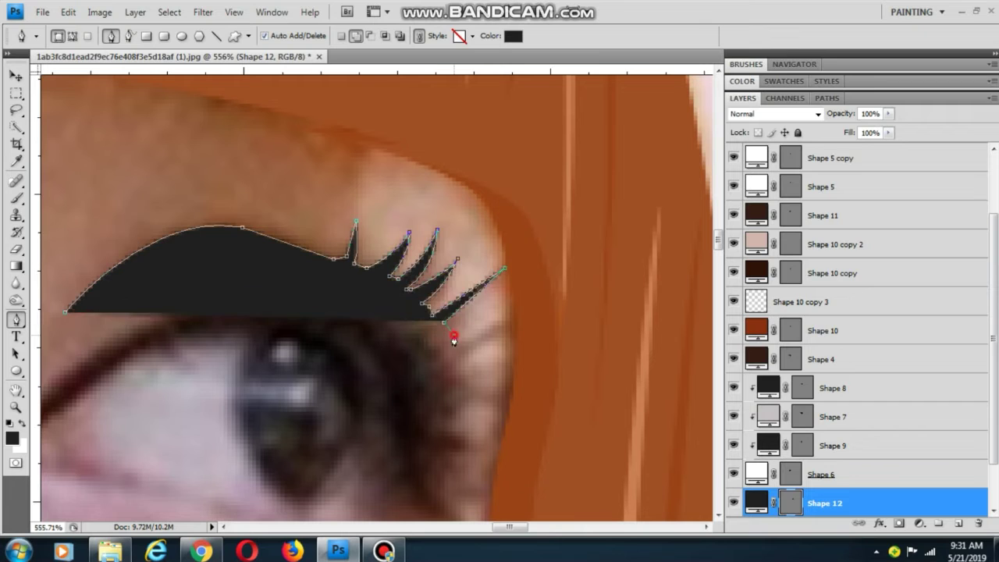
left_click(507, 316)
left_click_drag(458, 357, 421, 270)
left_click(420, 268)
- Add three short pointed lashes, nearly horizontal, along the outermost part of the lash line
left_click(426, 280)
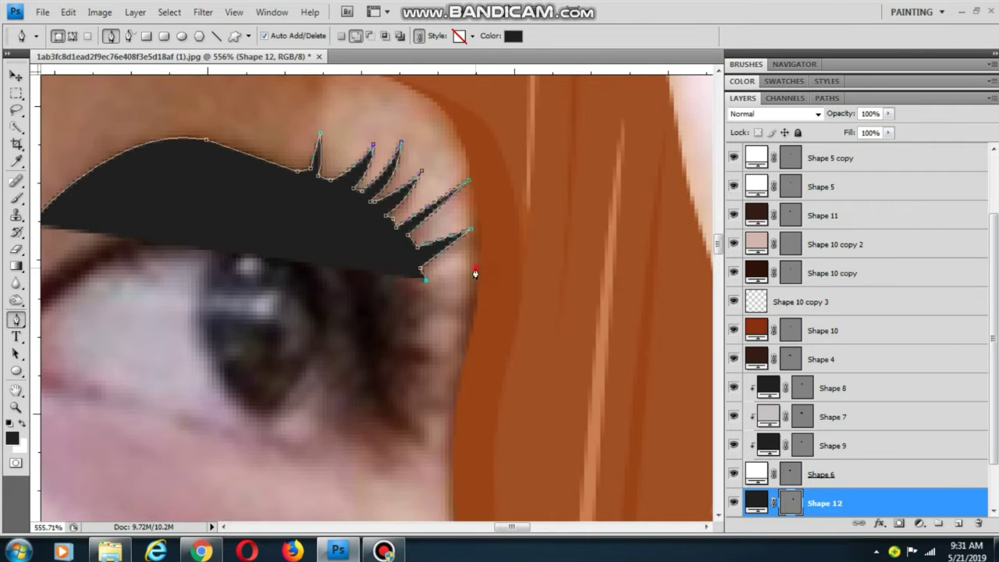
left_click(474, 267)
left_click(432, 291)
left_click(430, 297)
left_click(478, 294)
left_click(433, 311)
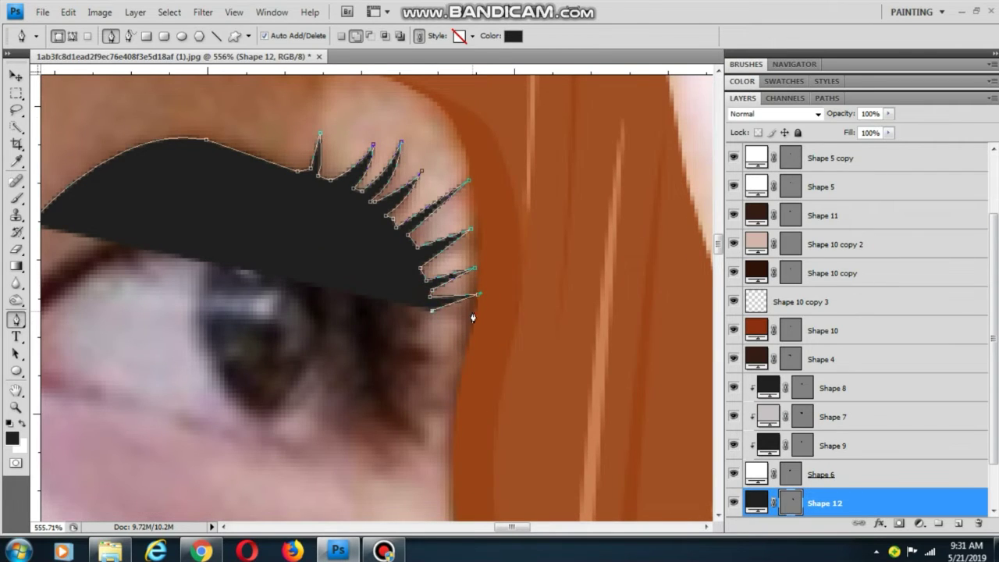
left_click(474, 312)
left_click(422, 327)
- Trace a slightly downward-curved lash and a shorter one beneath it, approaching the outer corner
left_click(426, 301)
left_click_drag(416, 324, 480, 303)
left_click(472, 306)
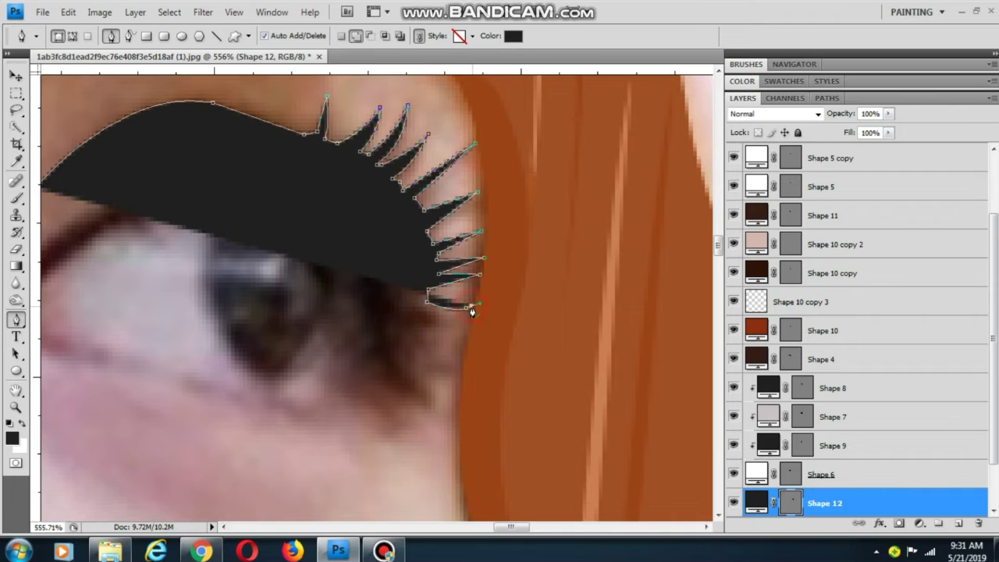
left_click(467, 309, "alt")
left_click(474, 308)
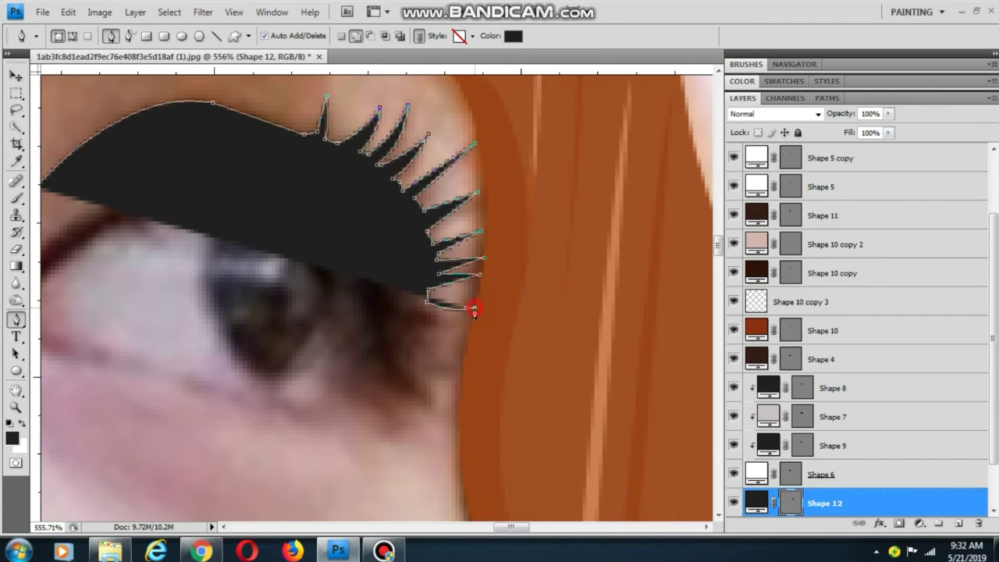
left_click_drag(422, 317, 433, 299)
left_click(411, 302)
- Trace downward-pointing lashes at the lower outer corner, with the last curve returning toward the eye
left_click_drag(451, 337, 462, 359)
left_click(451, 338, "alt")
left_click_drag(396, 320, 385, 300)
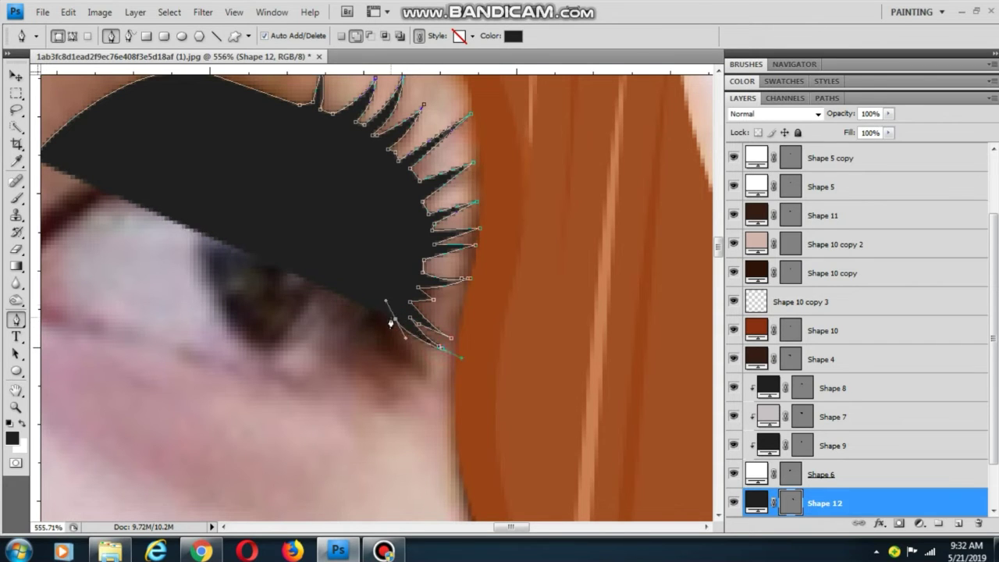
left_click_drag(430, 367, 458, 392)
left_click(430, 367, "alt")
left_click_drag(361, 326, 327, 272)
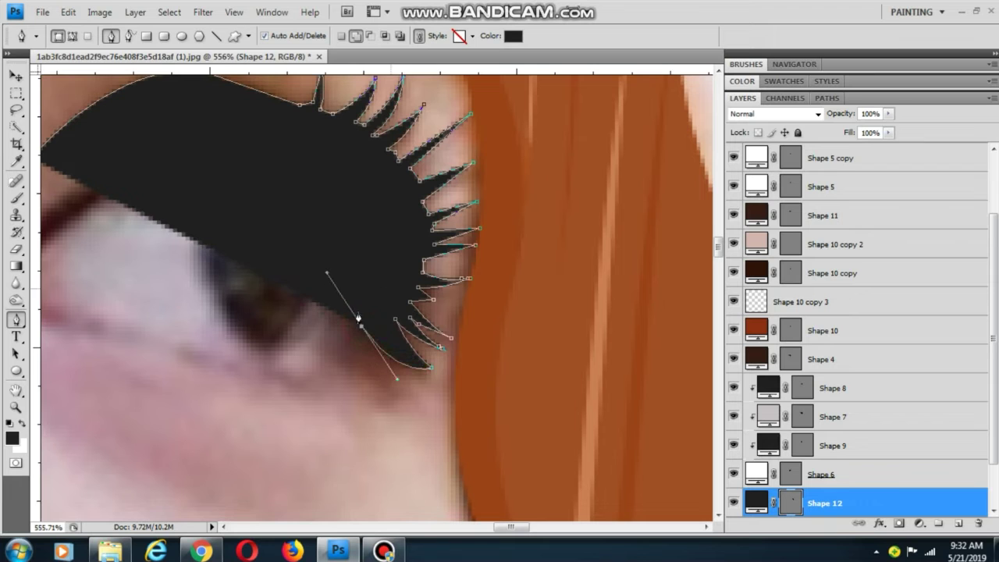
- Set Shape 12's opacity to 0% to expose the photo beneath the path
left_click(888, 115)
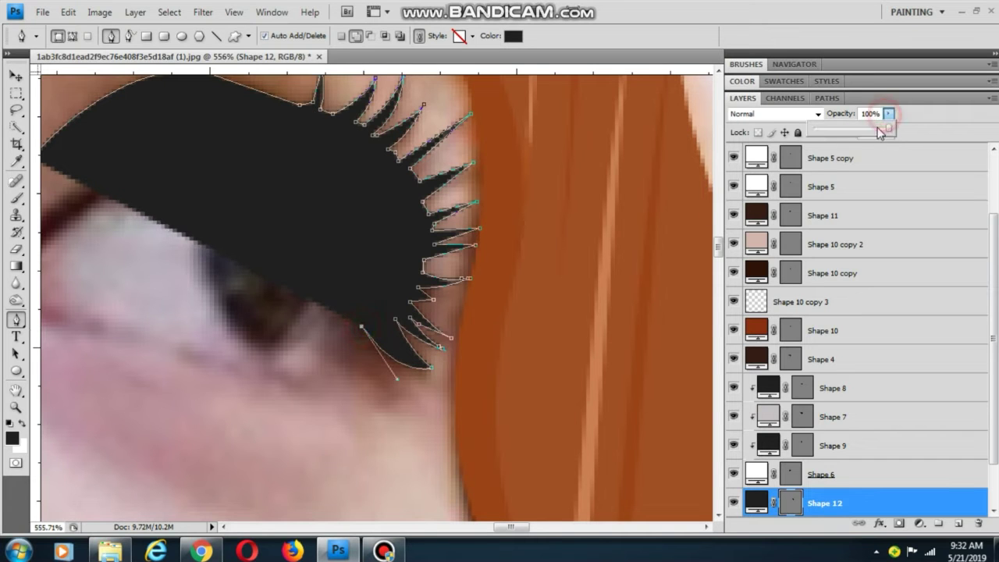
left_click_drag(880, 132, 808, 134)
scroll(354, 261, "down", 4)
left_click_drag(354, 261, 474, 281)
scroll(484, 312, "up", 1)
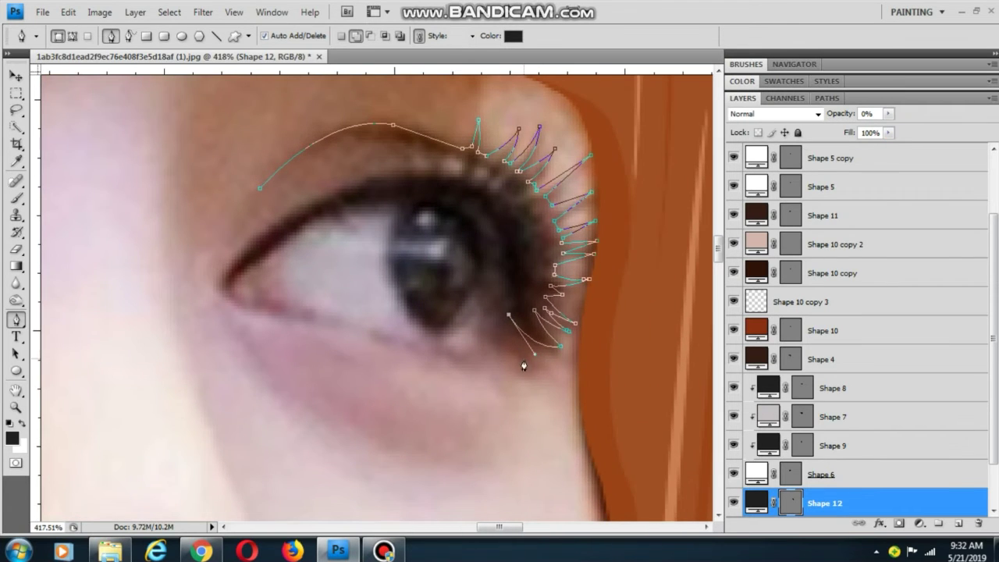
- Continue the outline from the outer-corner lash into a thin lower-lid curve beneath the iris and back
left_click(452, 362)
left_click(437, 347)
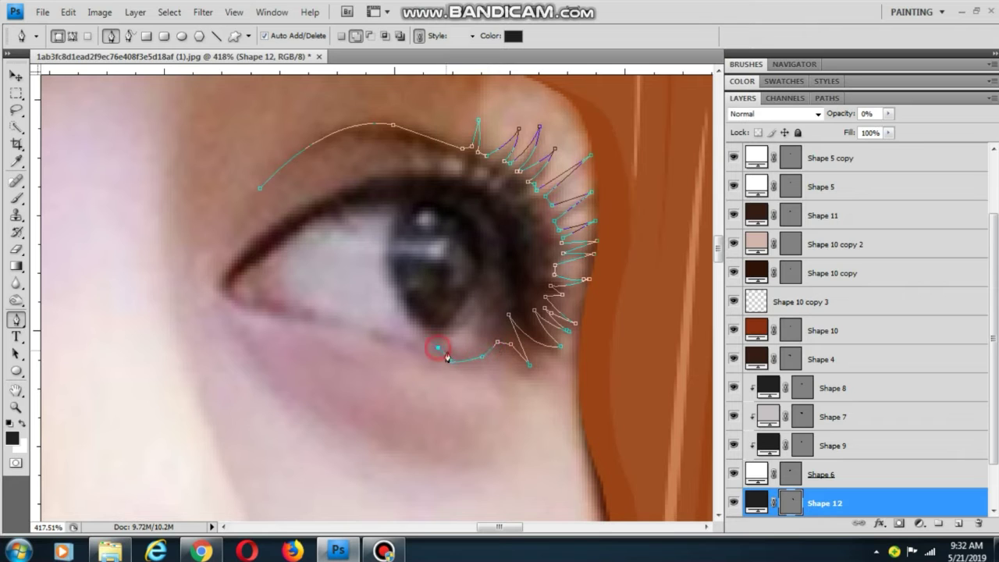
left_click(455, 357)
scroll(472, 351, "up", 1)
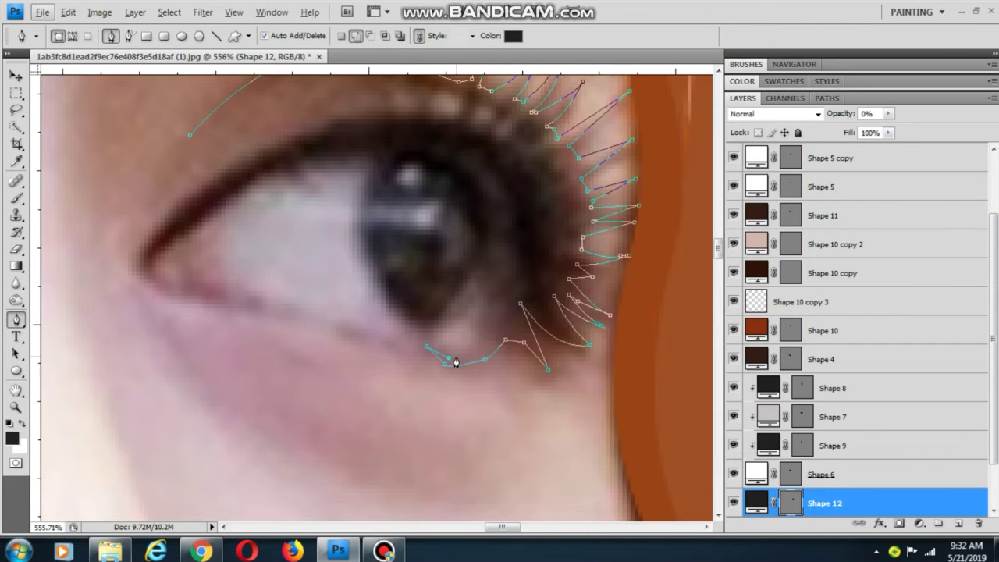
left_click(499, 334, "alt")
scroll(499, 339, "down", 2)
left_click_drag(498, 290, 494, 352)
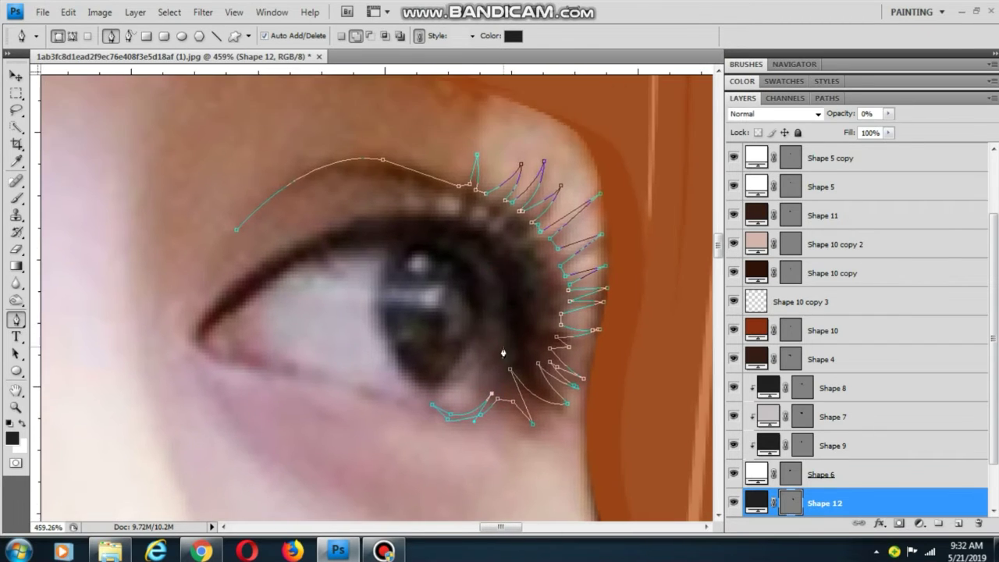
- Outline the crescent beside the iris and carry the path around the iris's lower and inner edges
left_click_drag(500, 289, 478, 240)
left_click_drag(451, 385, 395, 381)
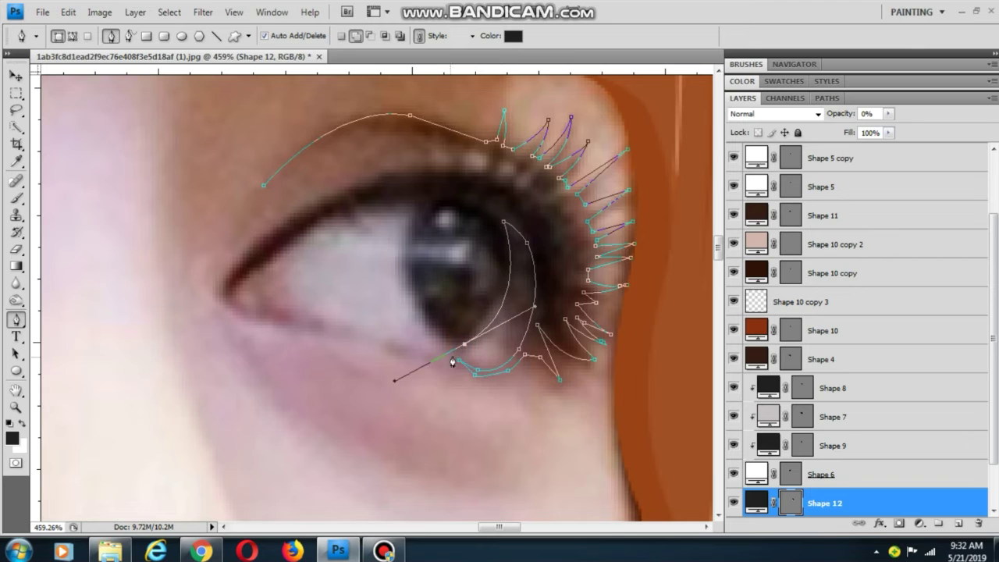
left_click_drag(458, 334, 459, 373)
left_click_drag(405, 320, 440, 249)
left_click(404, 321, "alt")
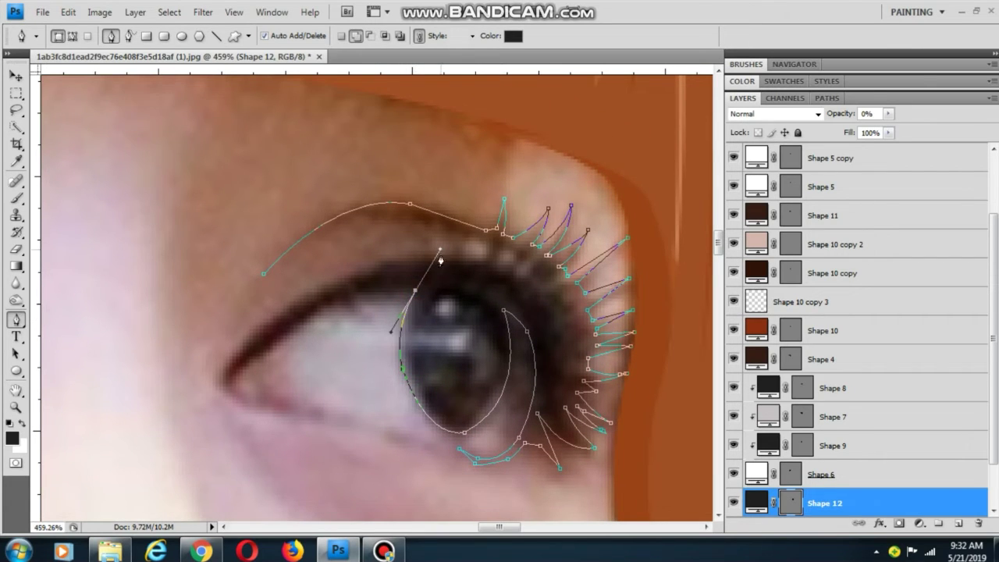
- Trace the upper edge of the eye white to the inner corner and form the thin lower-lid line
left_click_drag(381, 315, 483, 246)
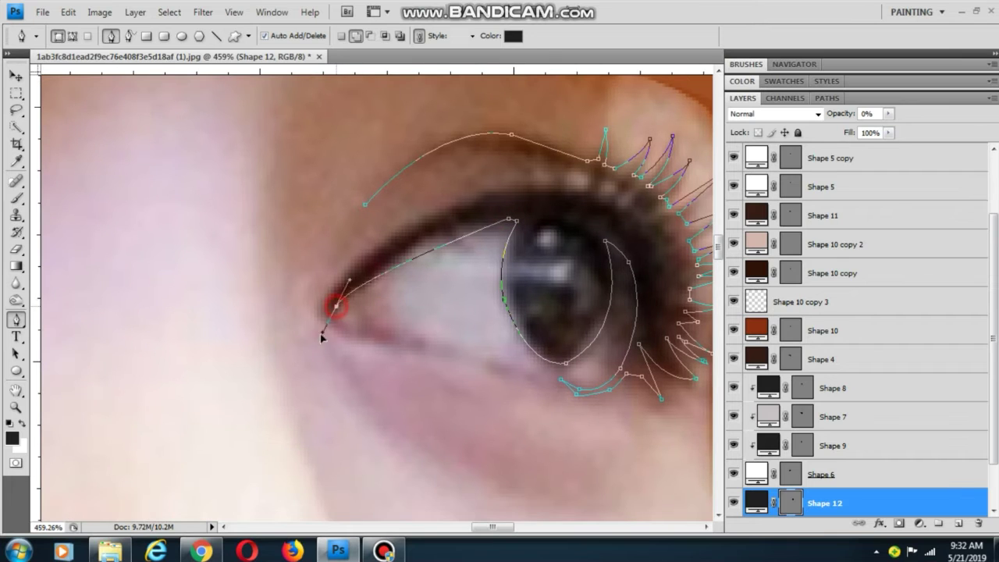
left_click_drag(322, 334, 245, 393)
left_click(337, 307, "alt")
left_click_drag(393, 332, 326, 259)
left_click(309, 285, "alt")
left_click_drag(453, 295, 510, 322)
left_click_drag(391, 287, 529, 300)
- Trace the outer edge of the upper lash line from the inner corner to above the iris
left_click_drag(407, 269, 341, 339)
left_click(406, 270, "alt")
left_click(377, 290, "alt")
left_click_drag(447, 252, 439, 284)
scroll(379, 289, "up", 2)
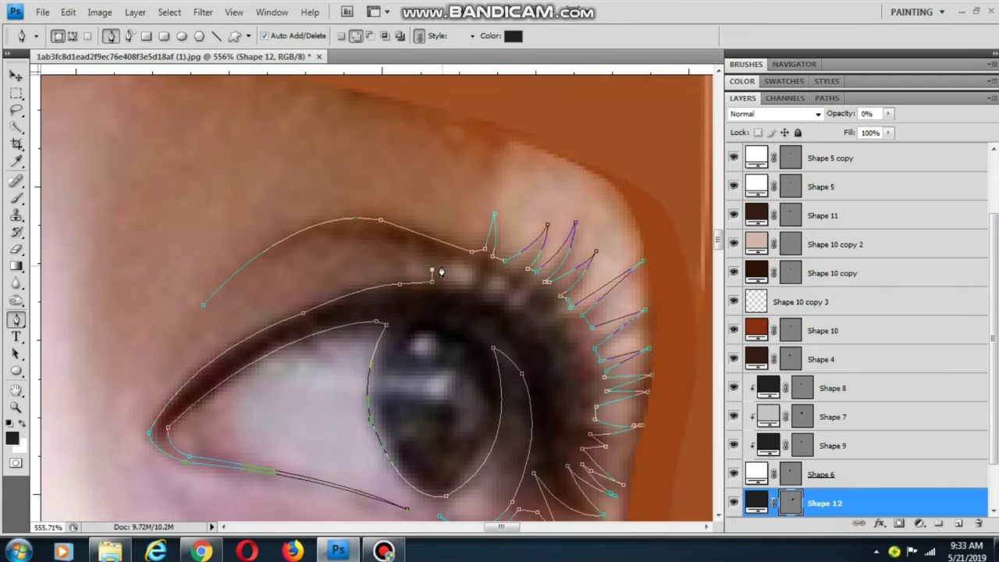
- Outline the notches above the iris and close the shape along the crease's lower edge at its inner end
scroll(441, 272, "up", 1)
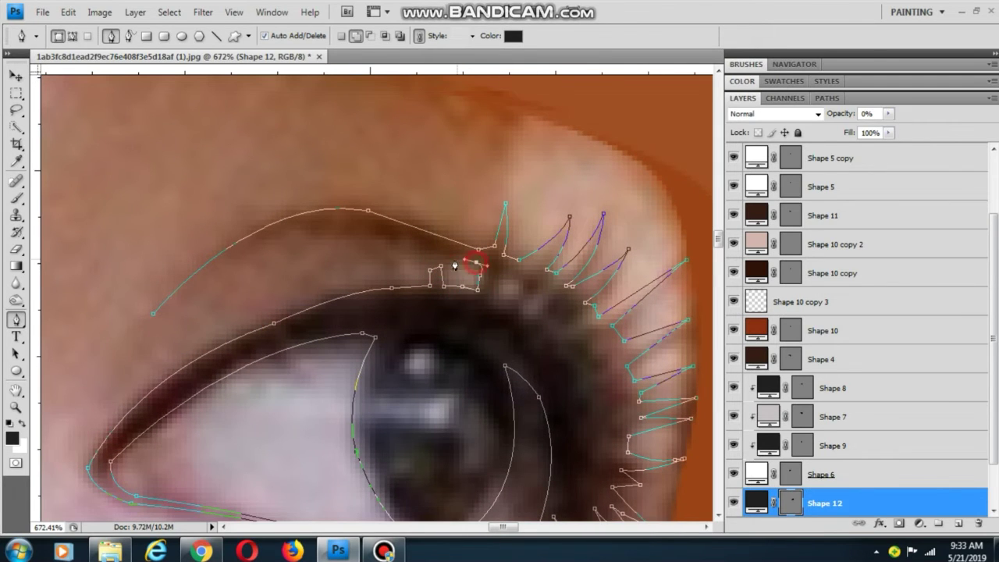
left_click(391, 244)
left_click_drag(370, 252, 455, 238)
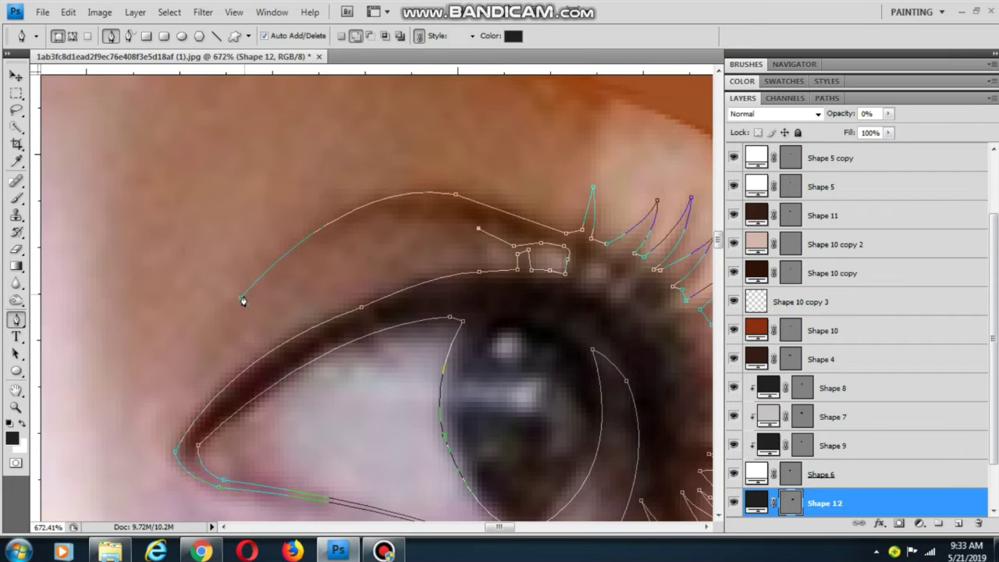
left_click_drag(241, 297, 113, 433)
scroll(270, 277, "down", 5)
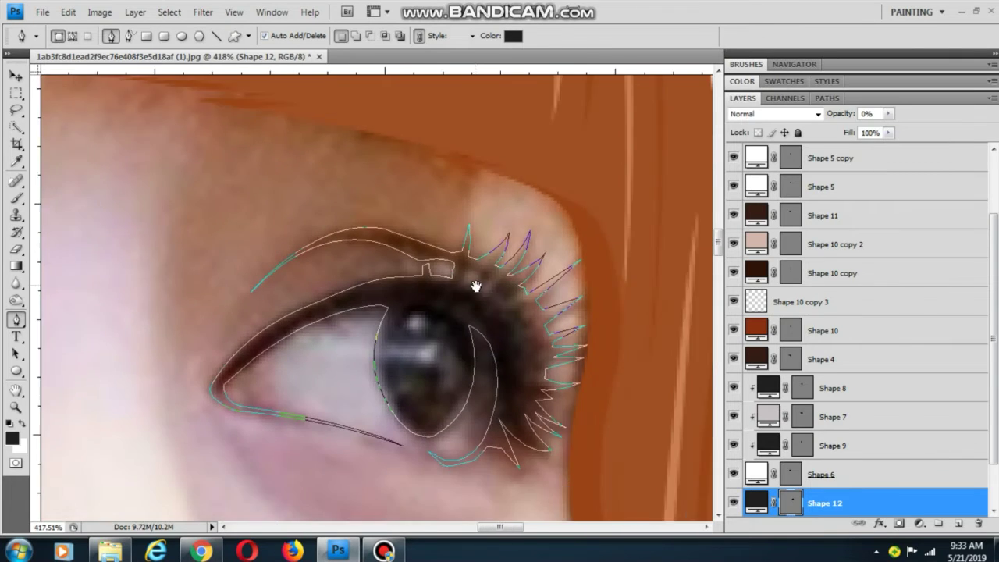
left_click_drag(473, 286, 353, 215)
scroll(280, 179, "up", 3)
left_click(76, 37)
left_click(395, 237)
left_click(405, 290)
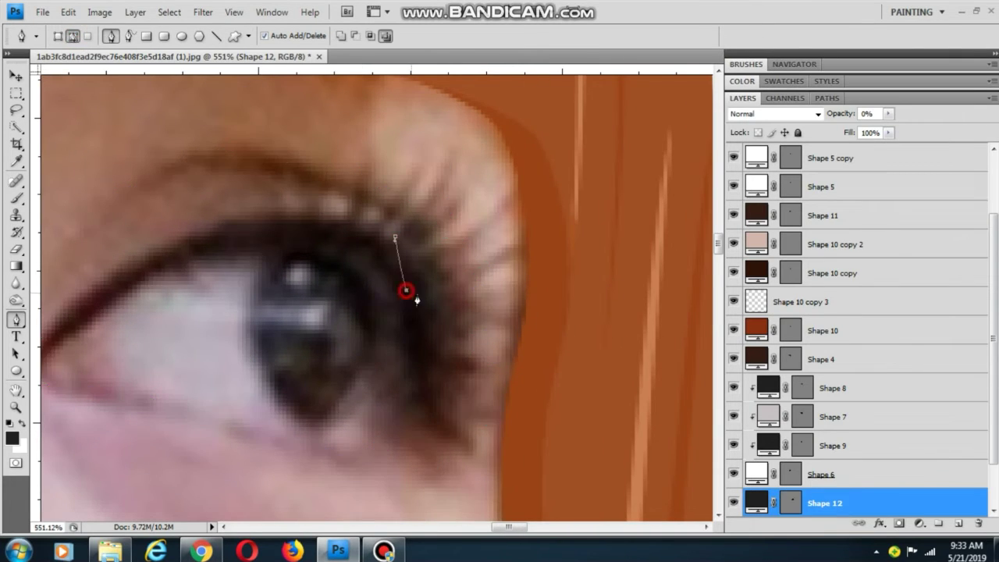
key("ctrl+alt+z")
- Cut small closed openings between the upper lashes out of Shape 12 with the Pen tool
scroll(360, 220, "up", 3)
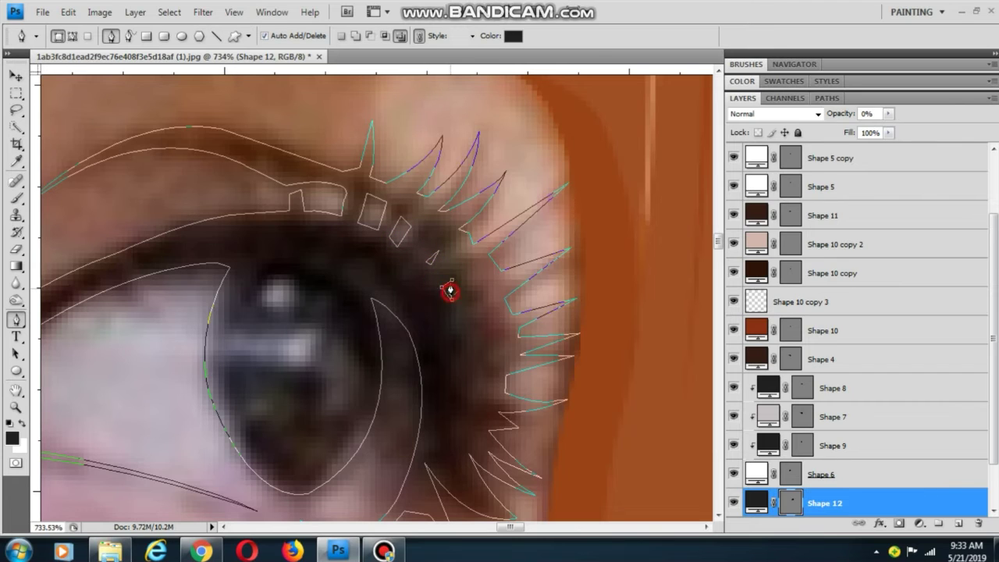
scroll(464, 320, "down", 3)
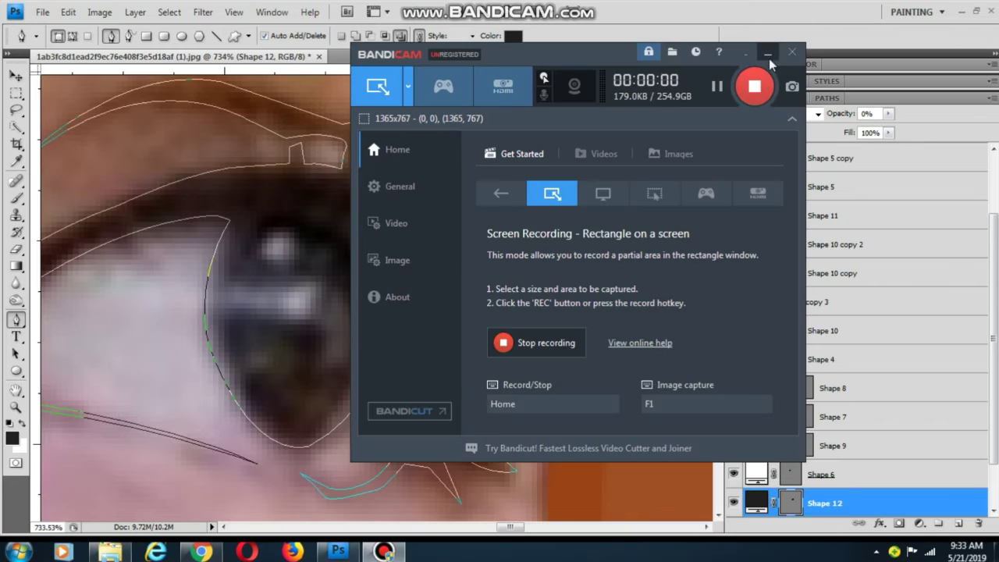
left_click(767, 49)
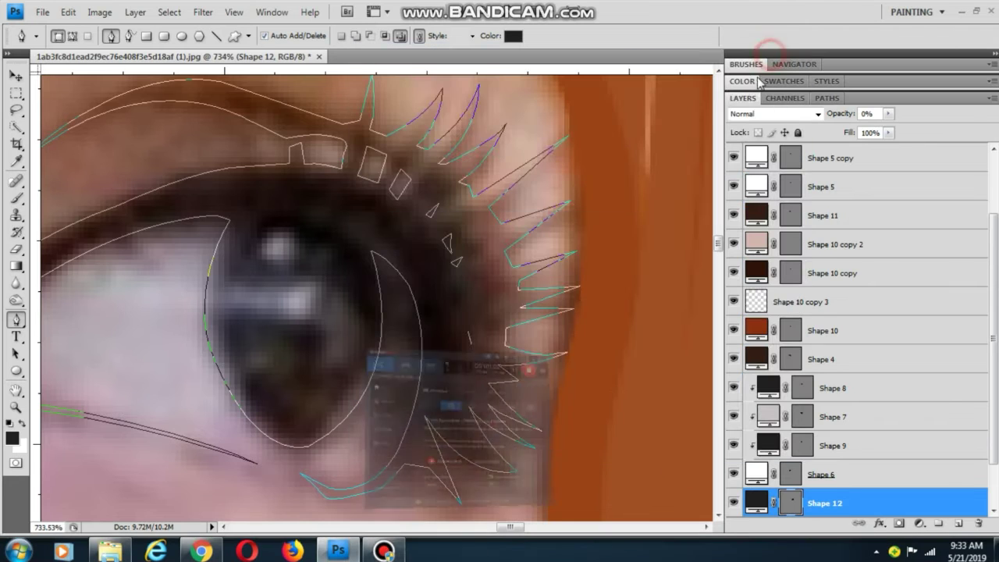
- Leave the path with the Move tool and set Shape 12's opacity to 100%
scroll(477, 276, "down", 8)
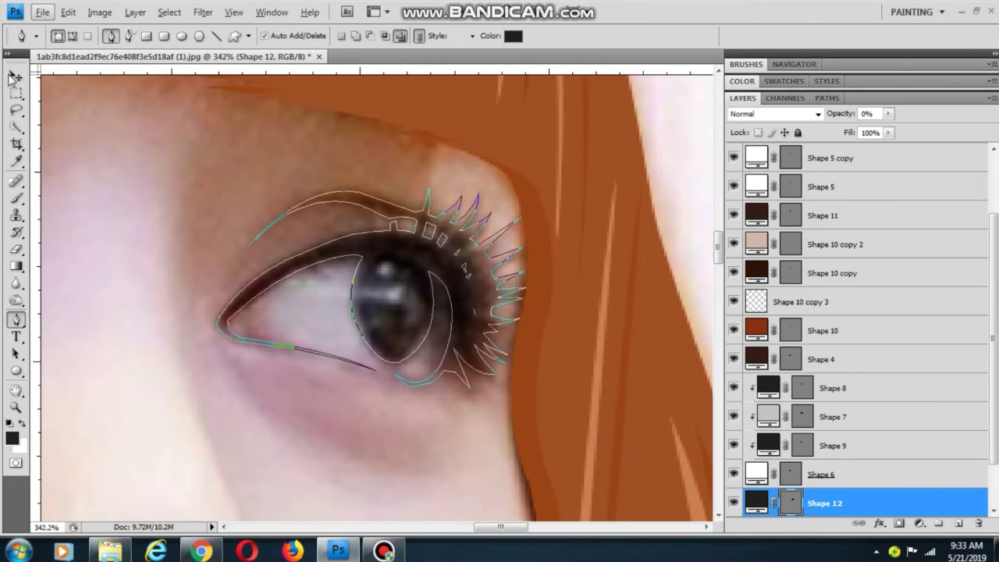
left_click(15, 77)
left_click(107, 158)
scroll(372, 286, "up", 4)
left_click(461, 232)
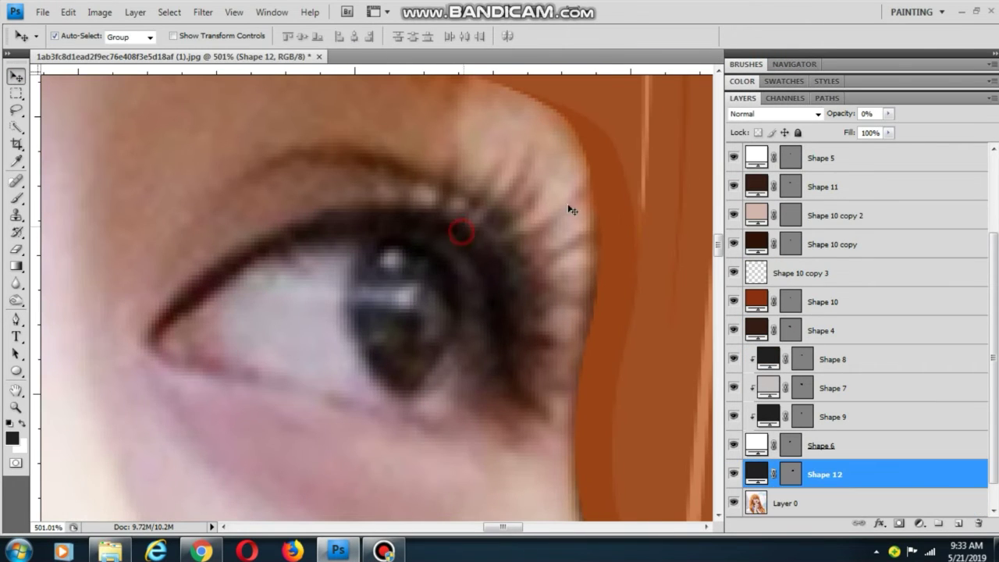
left_click(888, 115)
left_click_drag(889, 129, 991, 137)
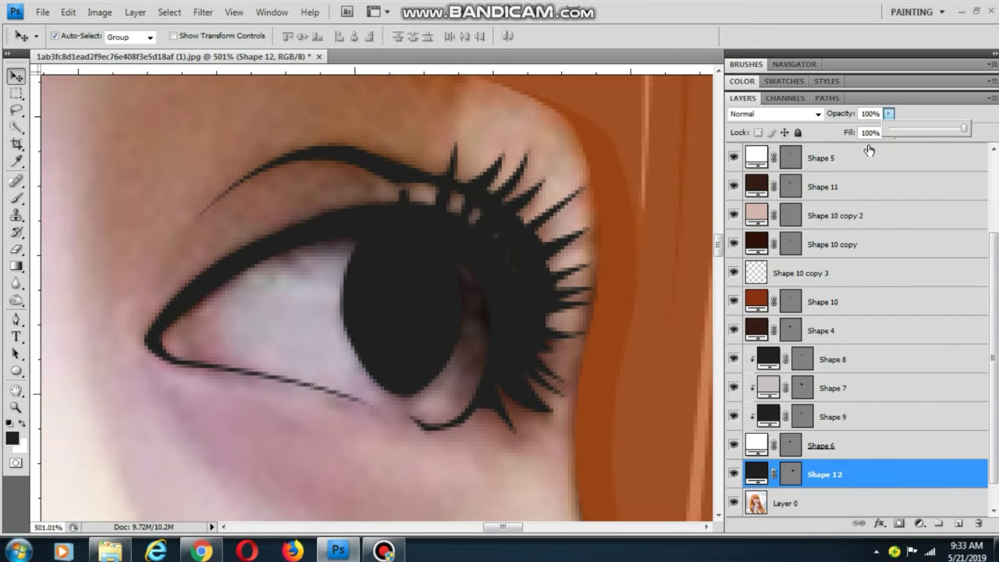
- Lower Shape 12's opacity to 51% so the photo's iris shows through
left_click(888, 114)
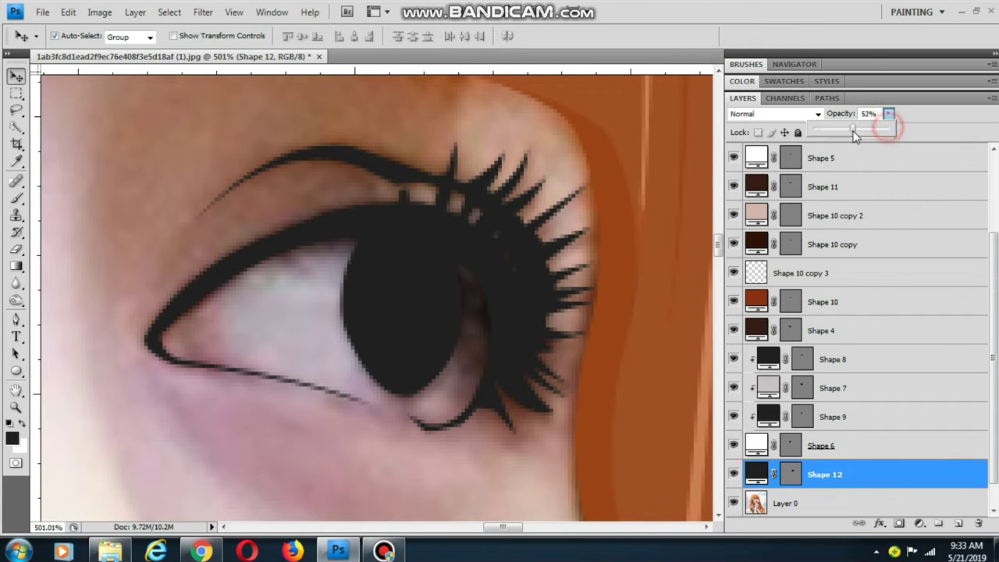
left_click_drag(888, 129, 852, 135)
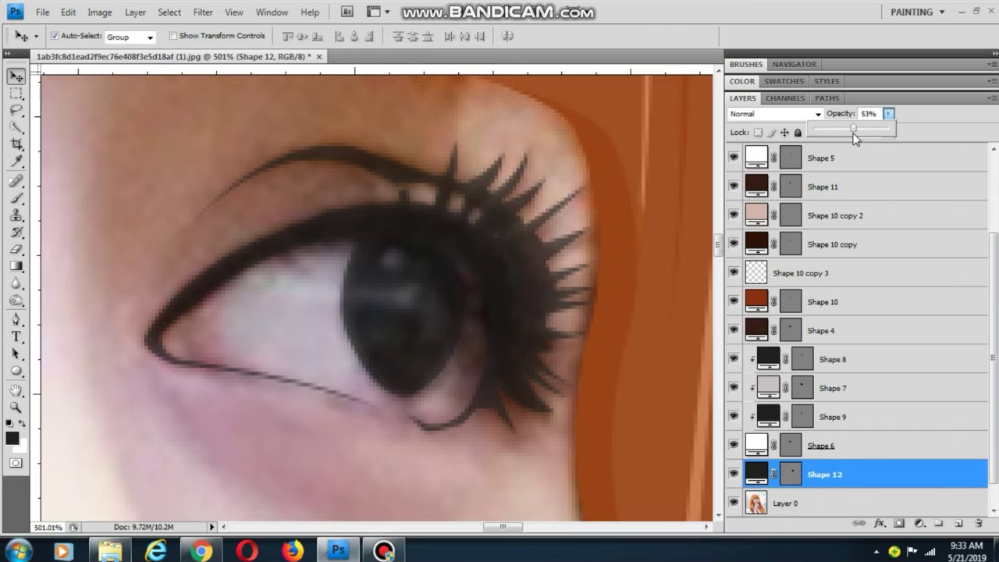
scroll(632, 232, "down", 3)
scroll(631, 232, "down", 1)
left_click(404, 400)
left_click(515, 265)
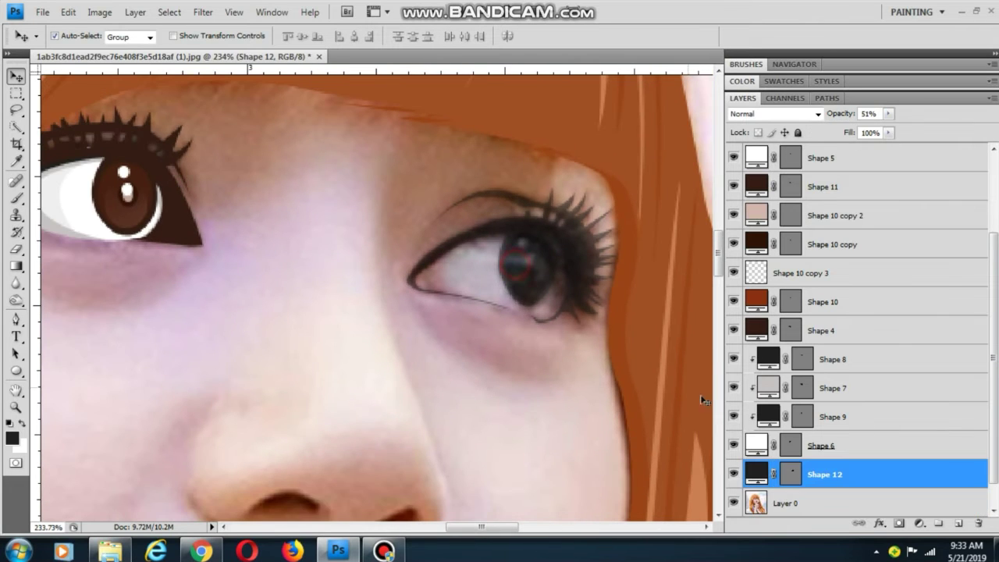
- Recolor Shape 12 to the dark brown 331b13 sampled from the first eye's inner corner
double_click(755, 469)
left_click(190, 238)
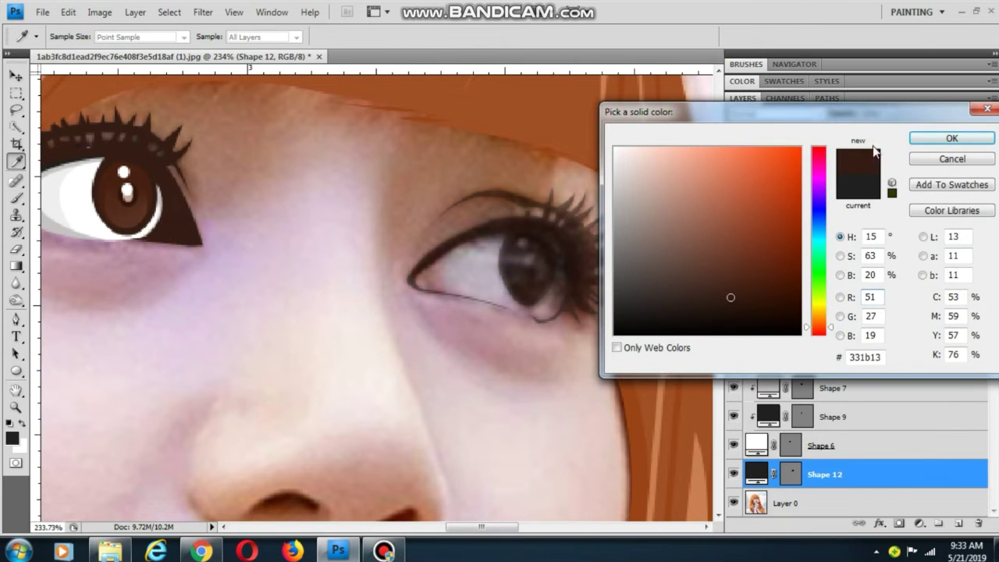
left_click(928, 139)
- Darken the fill of the first eye's lid and lash shape, Shape 4, to brown 2b150e
scroll(372, 292, "down", 3)
left_click(348, 290)
left_click(314, 228)
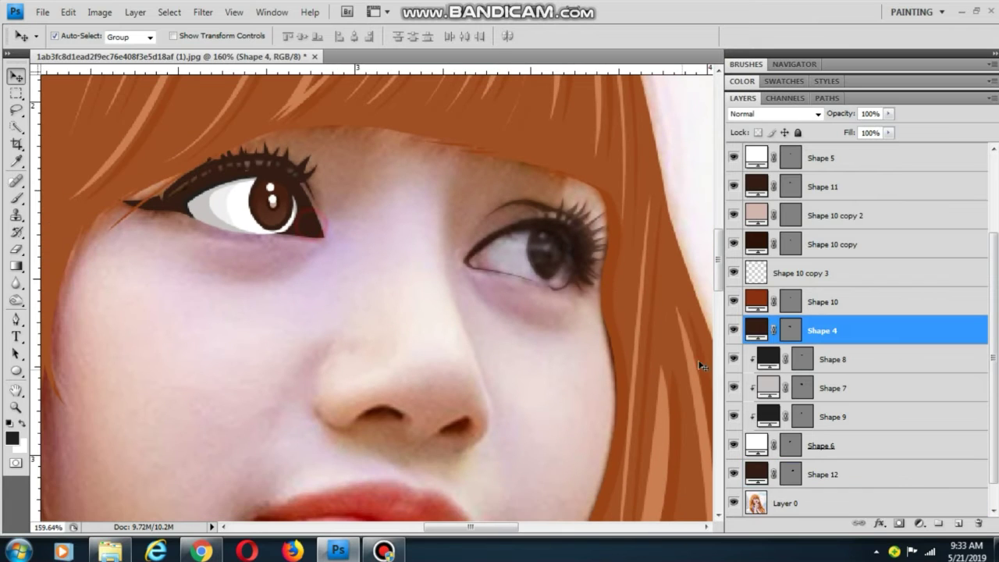
double_click(758, 331)
left_click(739, 303)
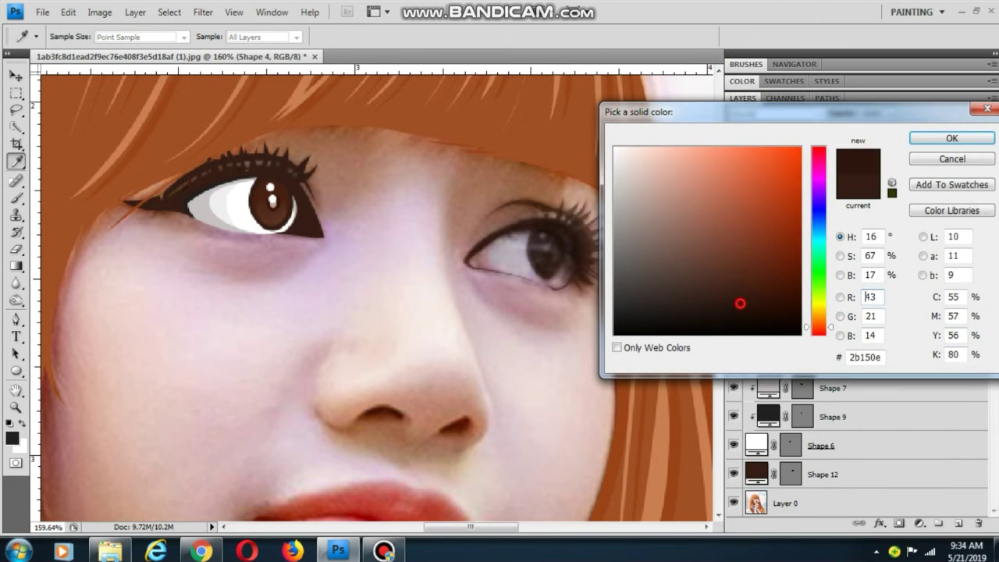
left_click(936, 141)
- Recolor the second eye's lash shape, Shape 12, to 2b150e sampled from the first eye's inner corner
left_click(564, 235)
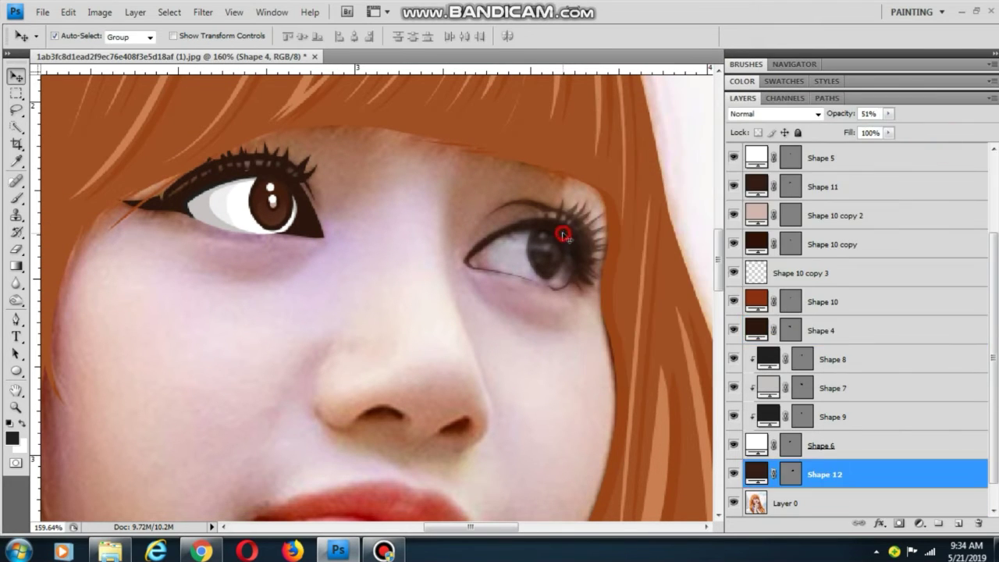
double_click(750, 469)
left_click(314, 229)
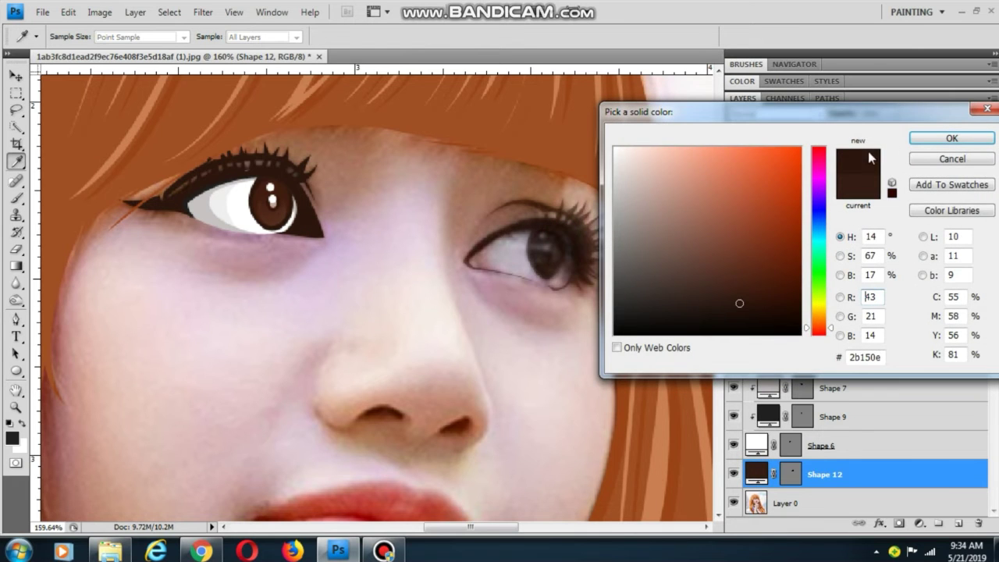
left_click(937, 135)
- Duplicate the first eye's two white highlights onto the second eye's iris
scroll(487, 292, "down", 1)
scroll(483, 294, "up", 1)
left_click(401, 286)
scroll(372, 207, "up", 1)
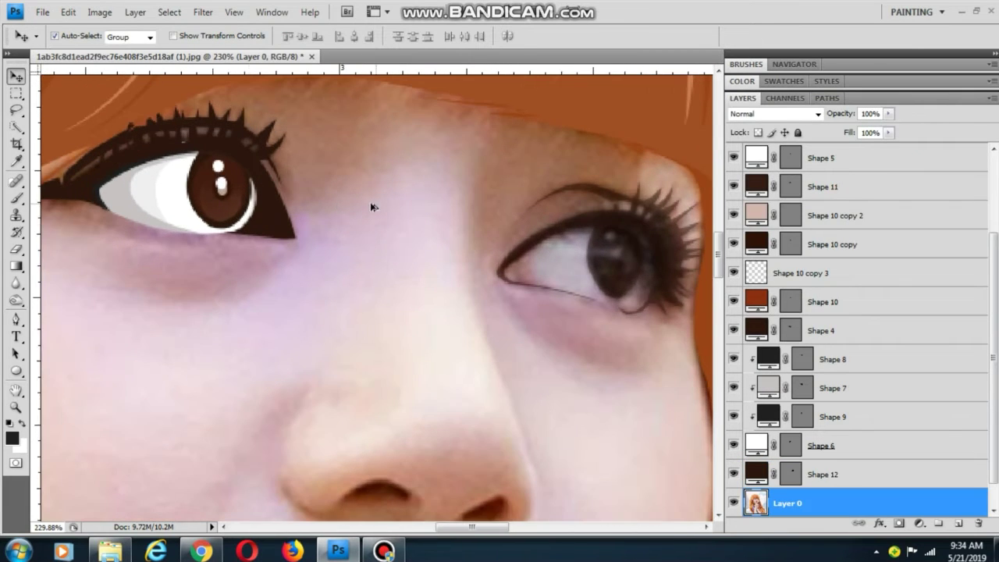
left_click(223, 186)
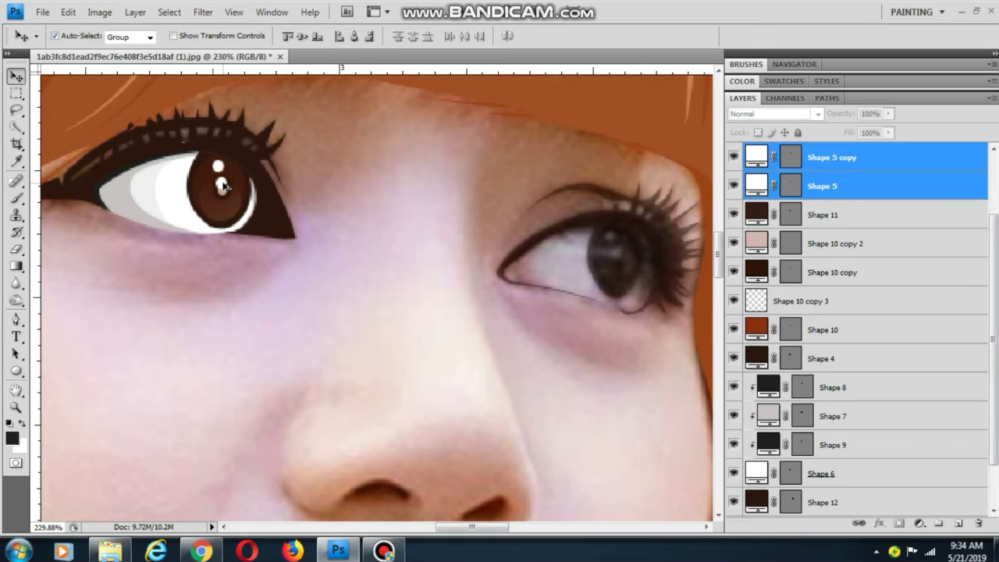
left_click_drag(223, 185, 615, 258)
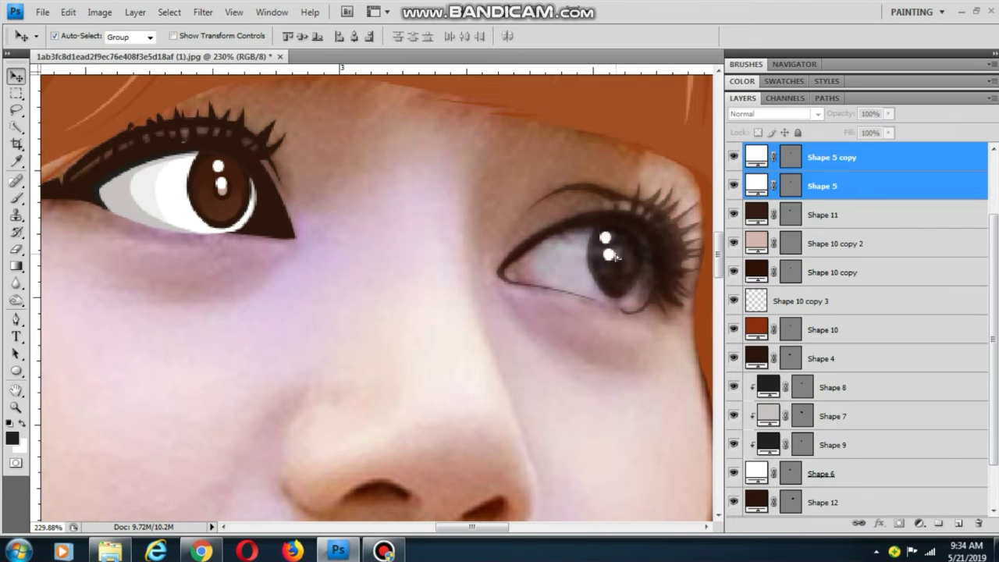
left_click(348, 293)
- Duplicate Shape 10 and Shape 10 copy 3 from the first iris onto the second eye's iris
left_click(226, 208)
left_click(242, 177, "shift")
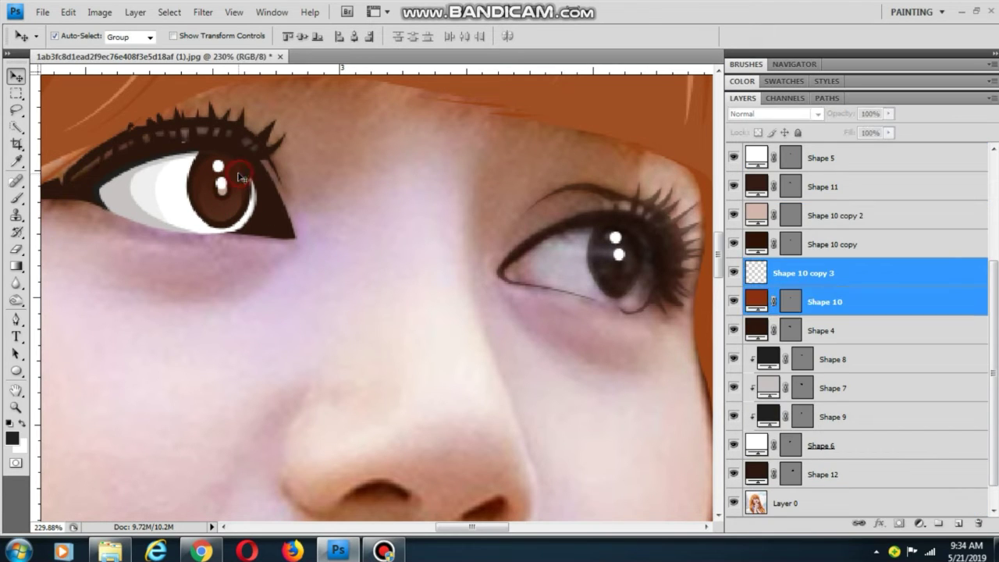
left_click_drag(242, 177, 540, 285)
scroll(647, 240, "up", 4)
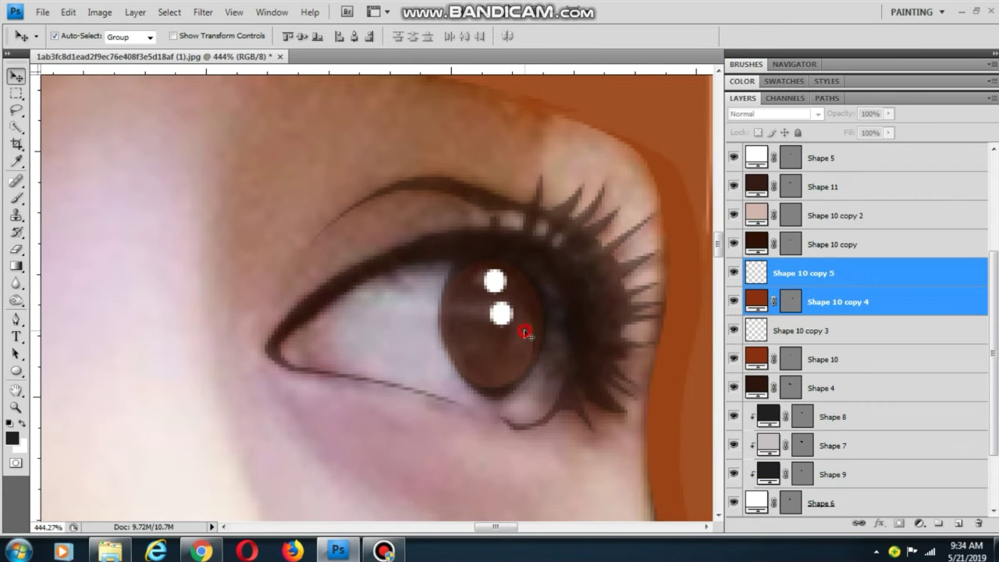
left_click(529, 297)
key("ctrl+t")
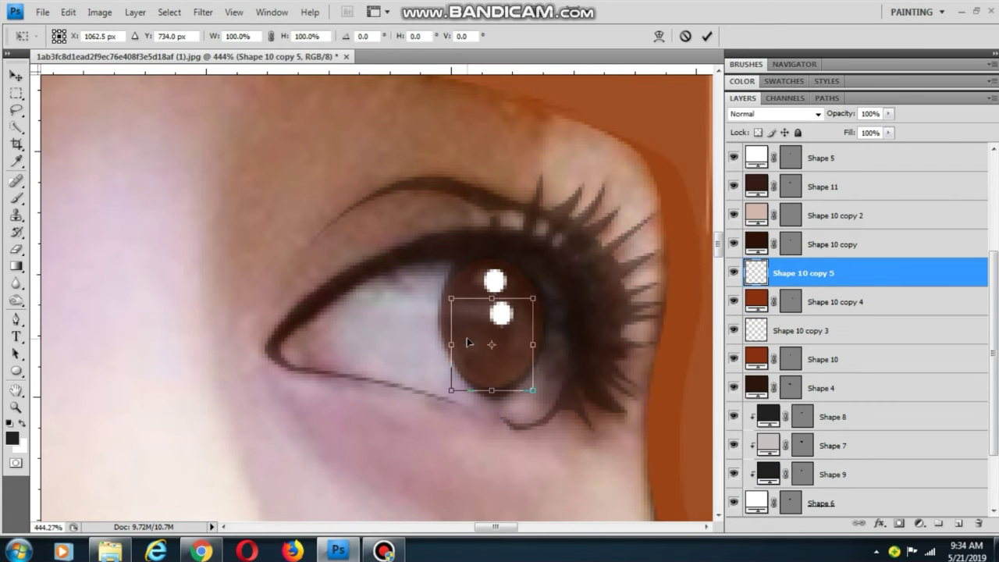
key("Return")
- Scale the two copied iris shapes together, slightly narrower and shorter, to fit the second eye's iris
left_click(522, 285, "shift")
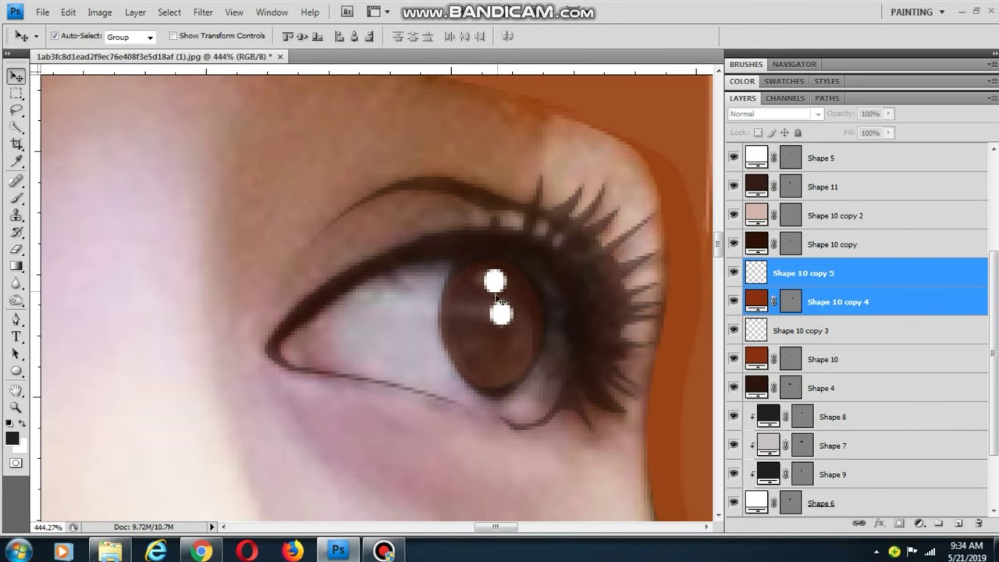
key("ctrl+t")
left_click_drag(438, 326, 445, 326)
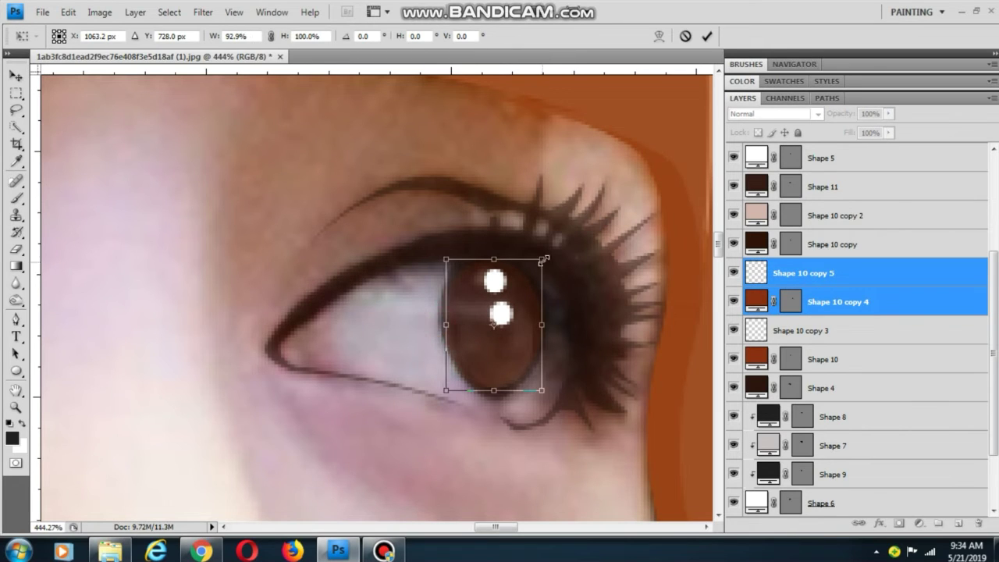
left_click_drag(544, 259, 540, 263)
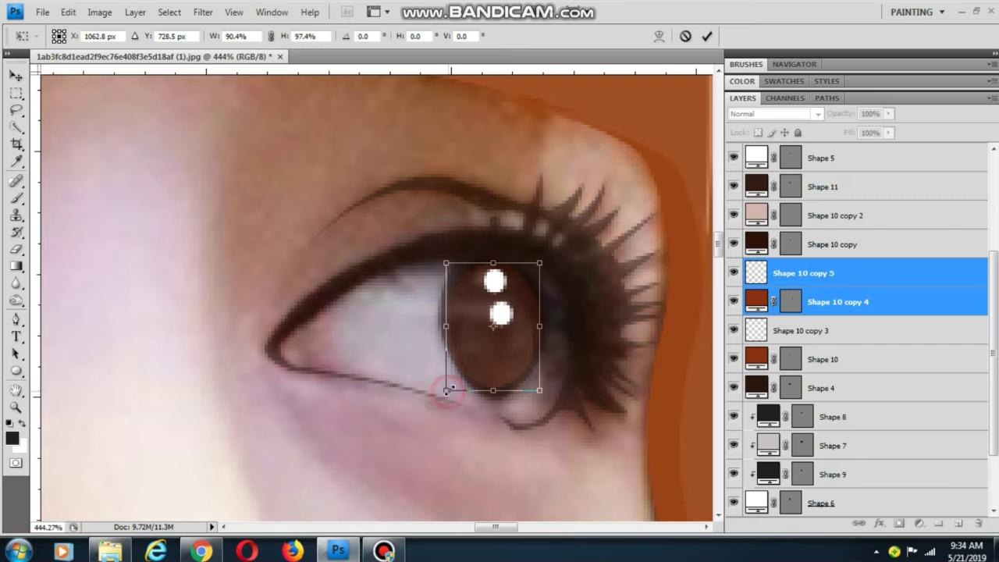
left_click_drag(447, 391, 451, 387)
key("Return")
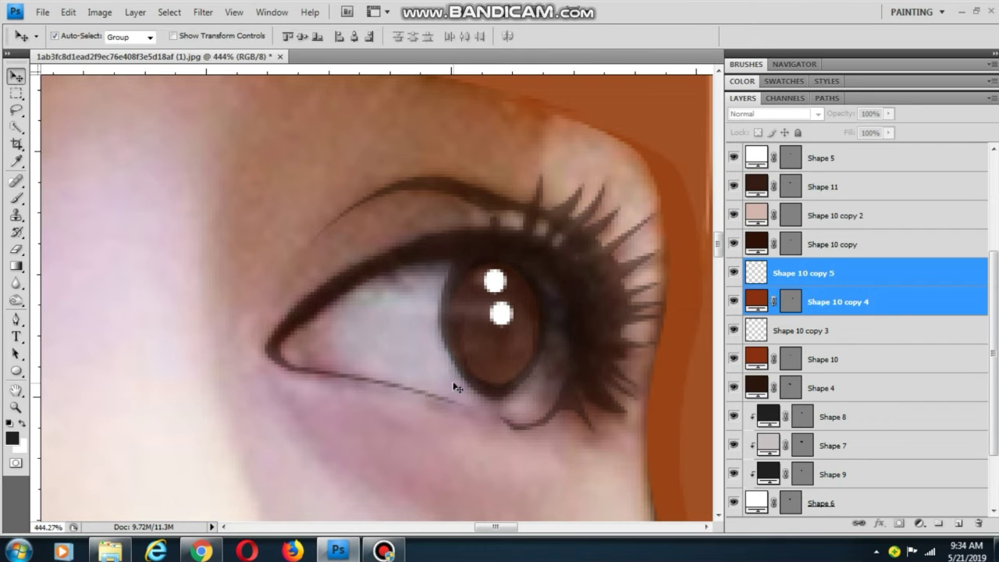
left_click(392, 407)
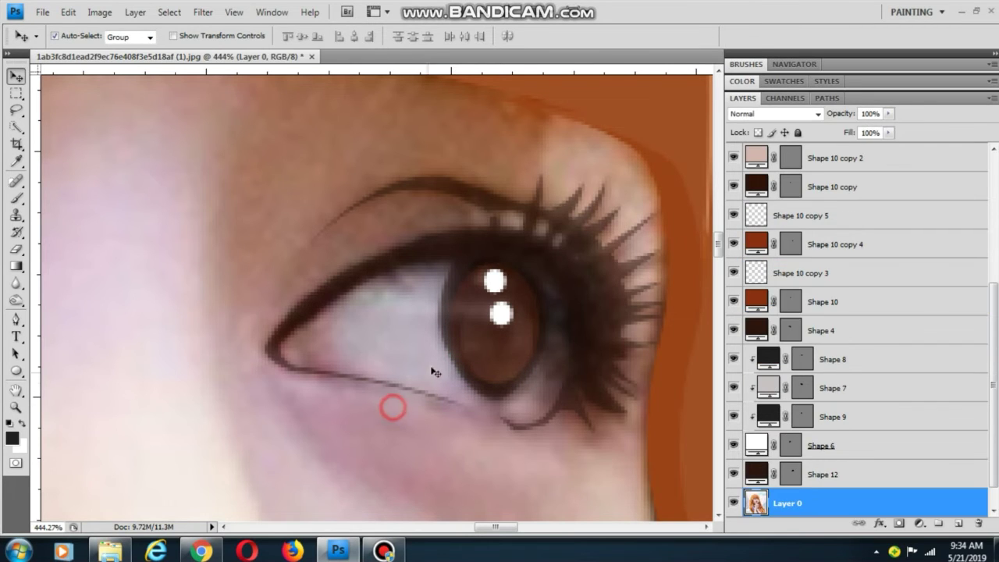
- Raise Shape 12's opacity to 100%
scroll(471, 333, "down", 5)
left_click(465, 283)
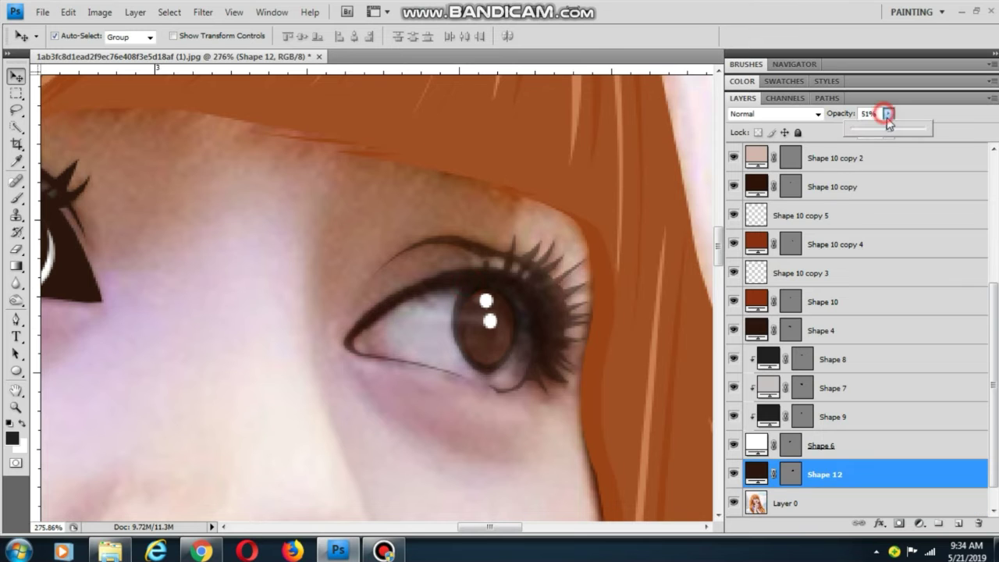
left_click_drag(891, 130, 975, 144)
left_click(331, 238)
- Duplicate the first eye's dark pupil, Shape 10 copy, onto the lower middle of the second iris
scroll(457, 302, "down", 5)
left_click_drag(283, 366, 352, 353)
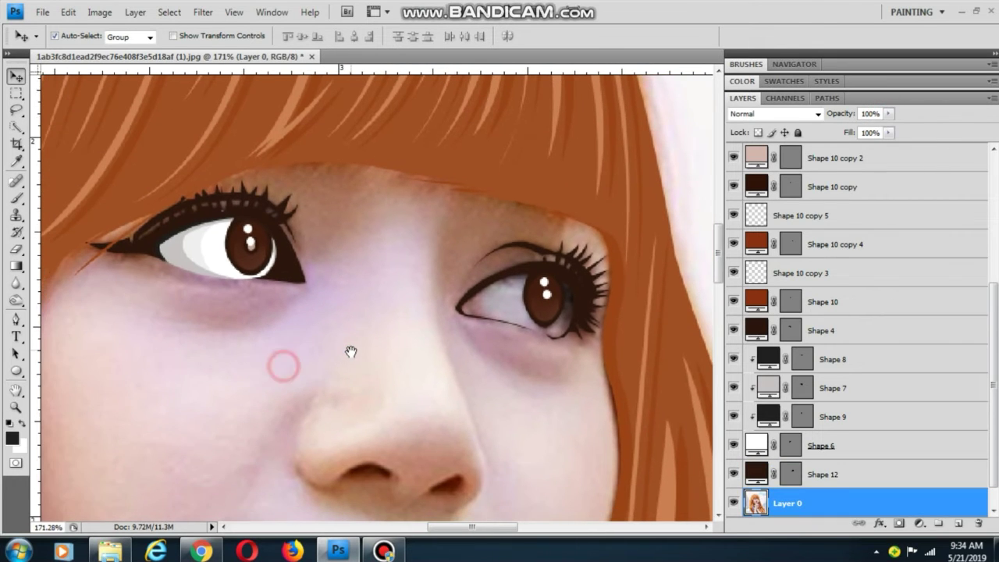
scroll(510, 326, "down", 1)
scroll(437, 292, "up", 6)
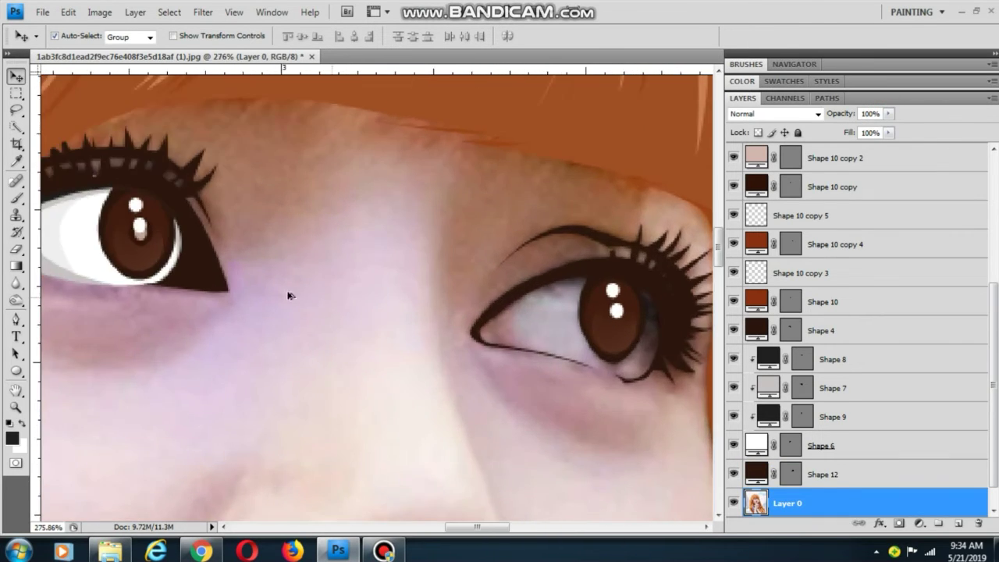
left_click(143, 249)
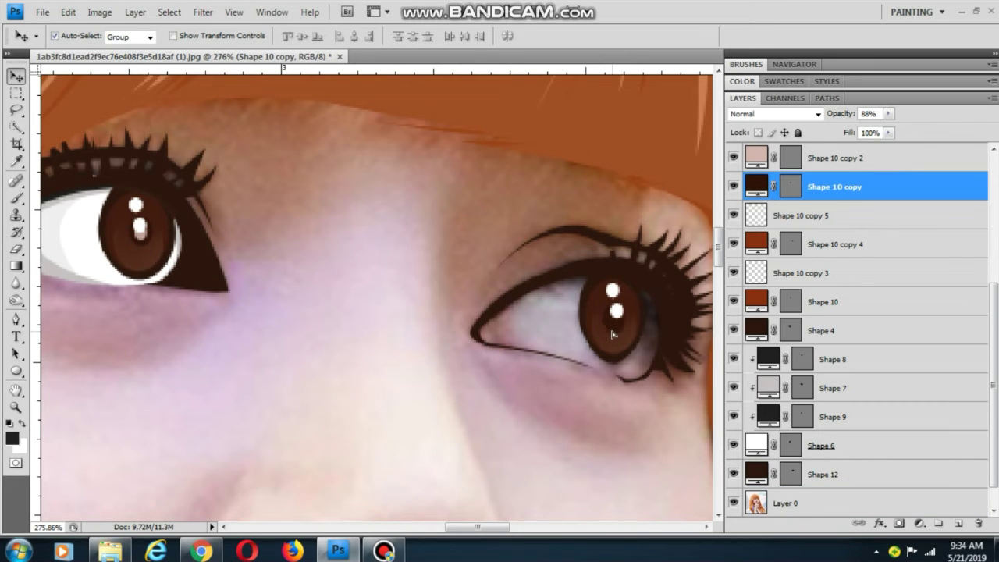
left_click_drag(612, 333, 612, 334)
left_click(531, 406)
scroll(520, 348, "down", 6)
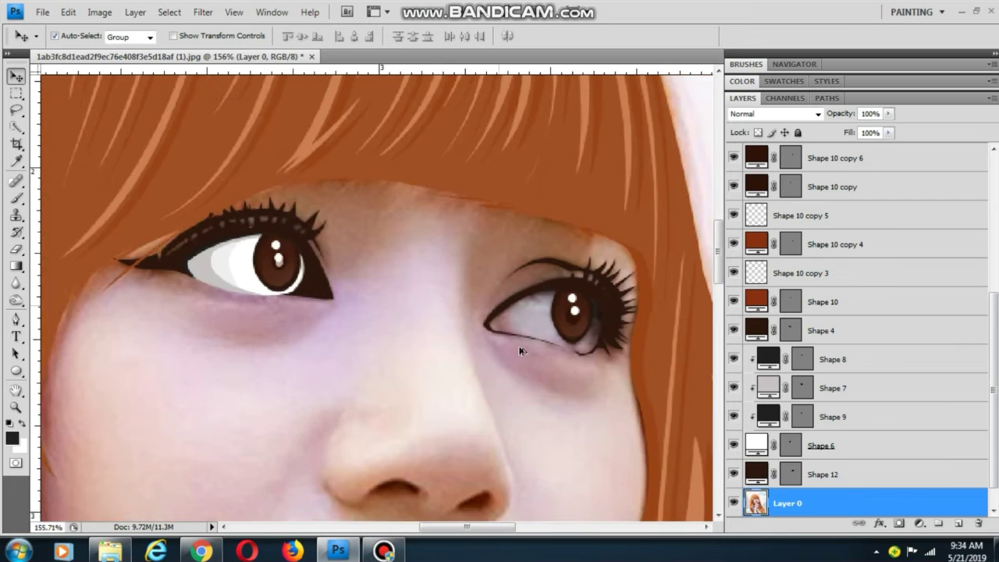
left_click_drag(552, 386, 506, 391)
scroll(469, 322, "up", 4)
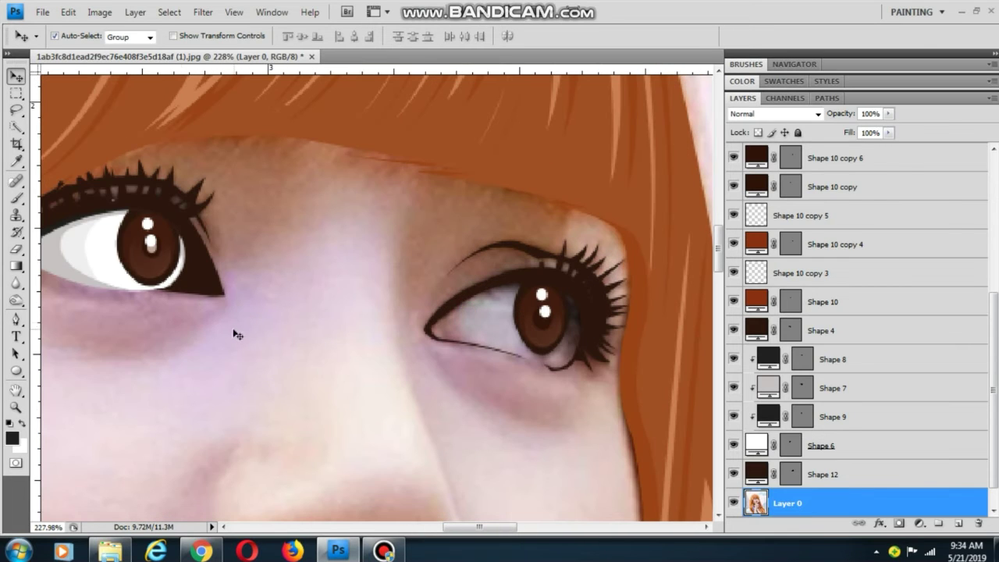
left_click(17, 325)
scroll(425, 335, "up", 2)
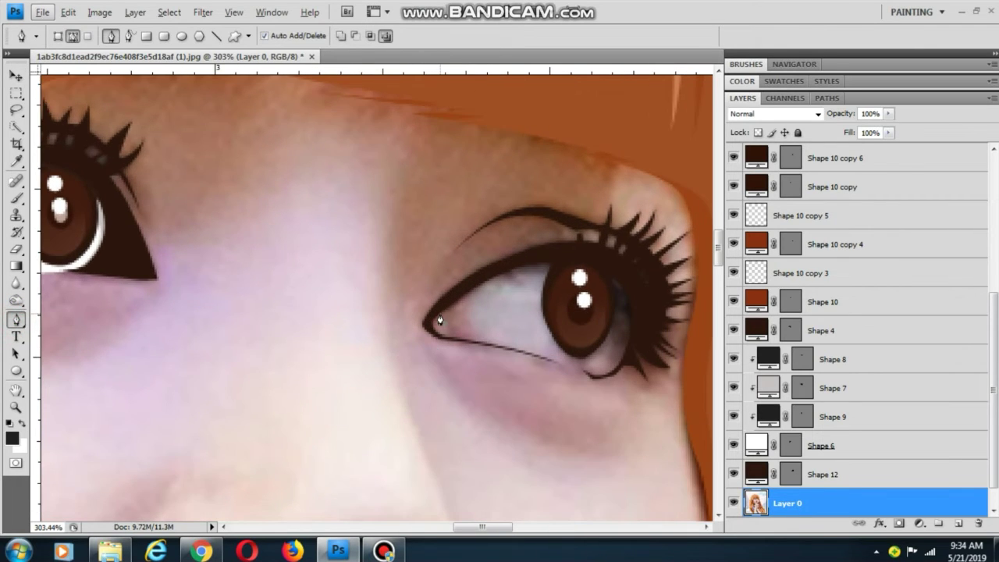
left_click_drag(506, 272, 511, 267)
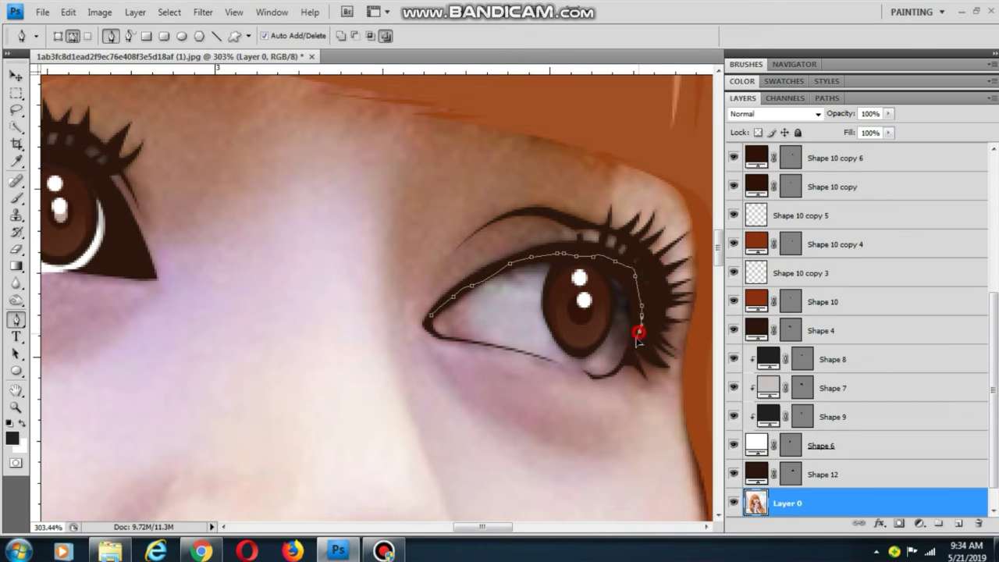
scroll(594, 385, "up", 2)
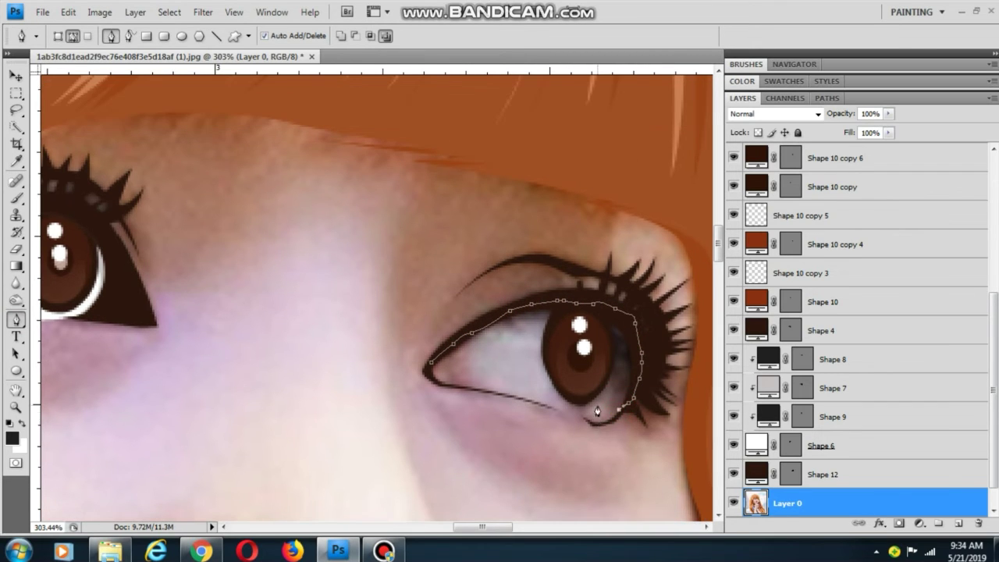
scroll(597, 412, "up", 6)
left_click_drag(614, 435, 479, 299)
scroll(557, 351, "up", 3)
left_click(523, 329)
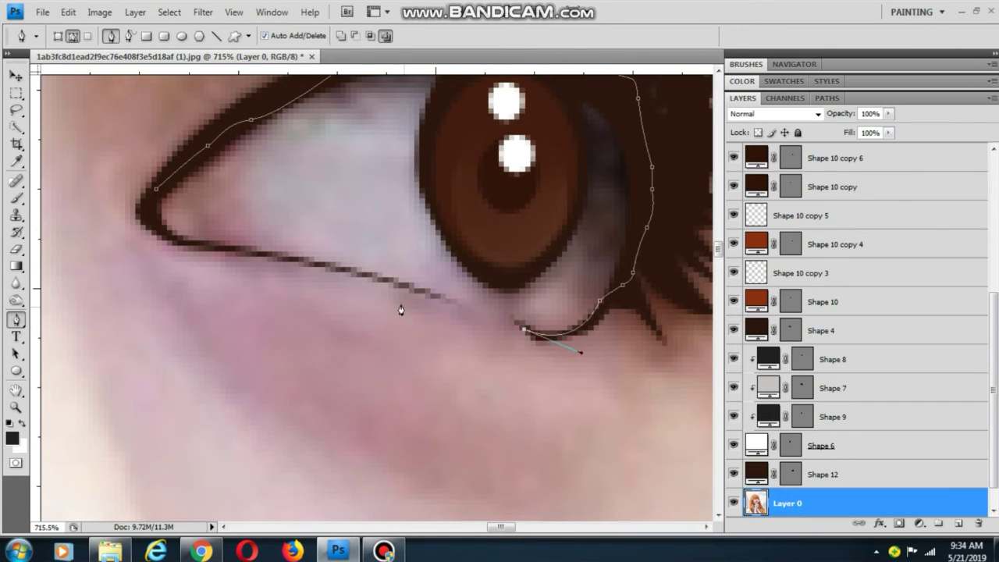
left_click_drag(332, 267, 264, 261)
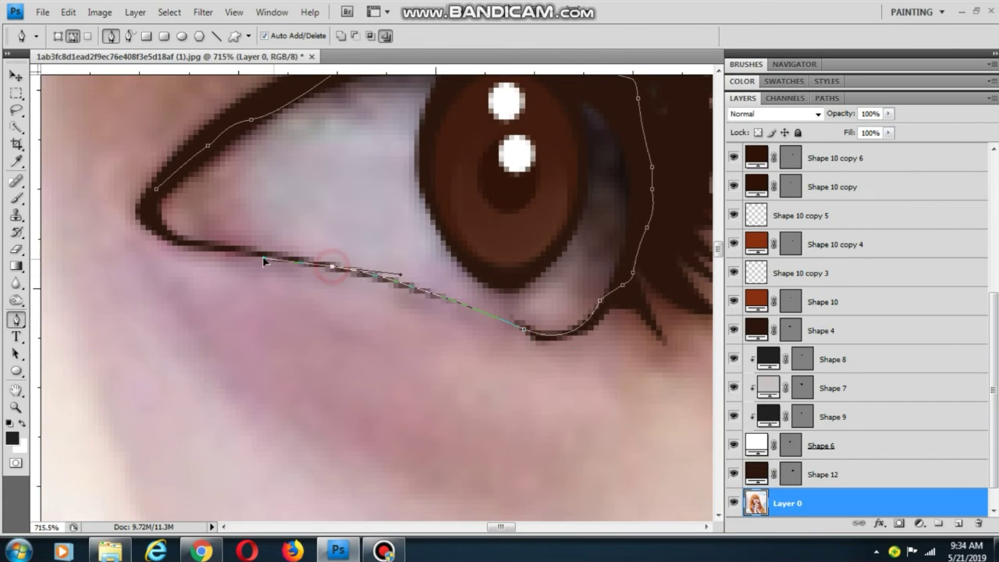
left_click(332, 267)
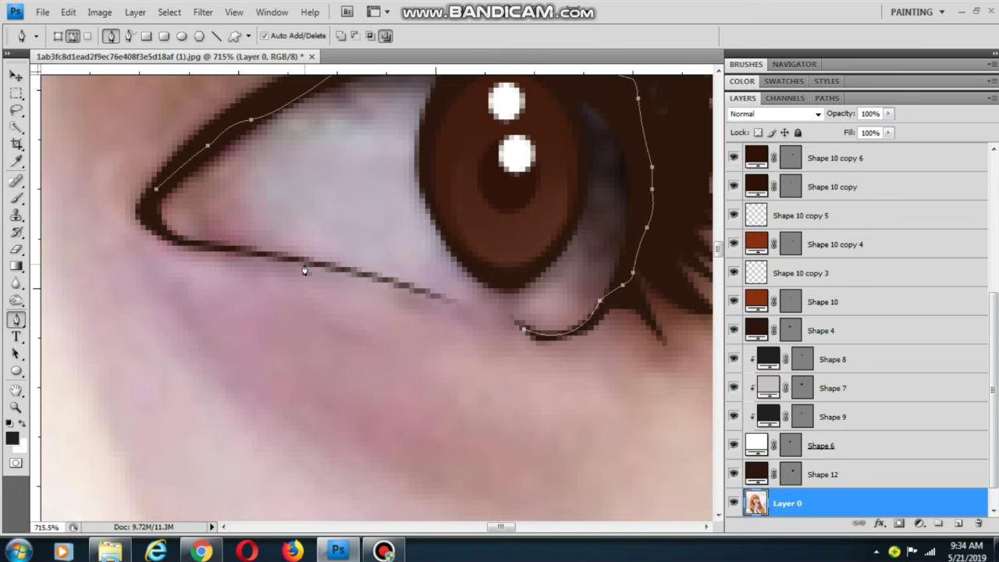
key("Delete")
- Start a Pen shape layer at the second eye's inner corner and trace within the upper lid line around the outer side
left_click(59, 36)
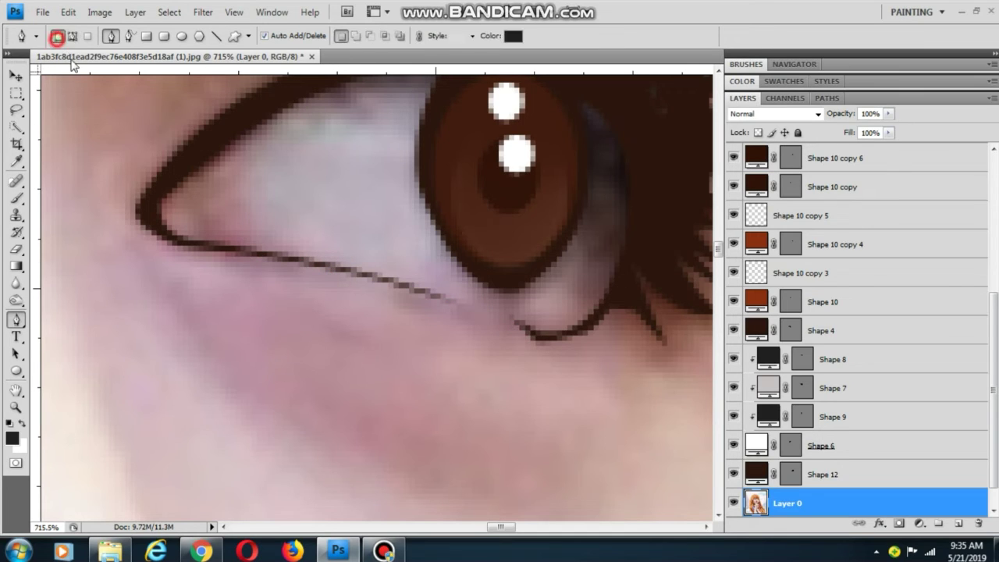
left_click(143, 205)
left_click_drag(191, 181, 177, 265)
left_click(216, 214)
left_click(289, 185)
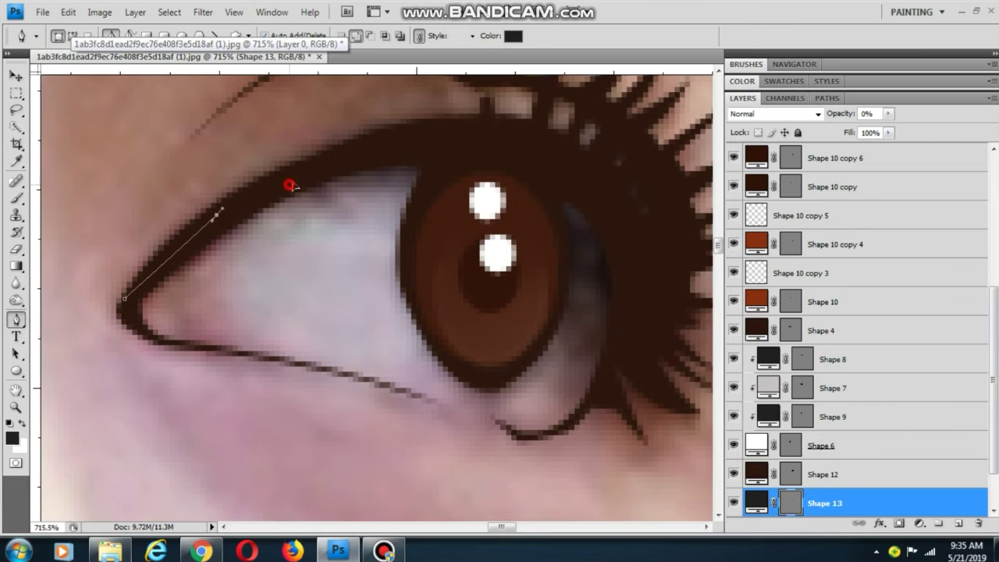
left_click(325, 161)
left_click_drag(372, 152, 415, 150)
left_click(447, 149)
left_click(482, 156)
left_click_drag(524, 159, 541, 167)
left_click(596, 191)
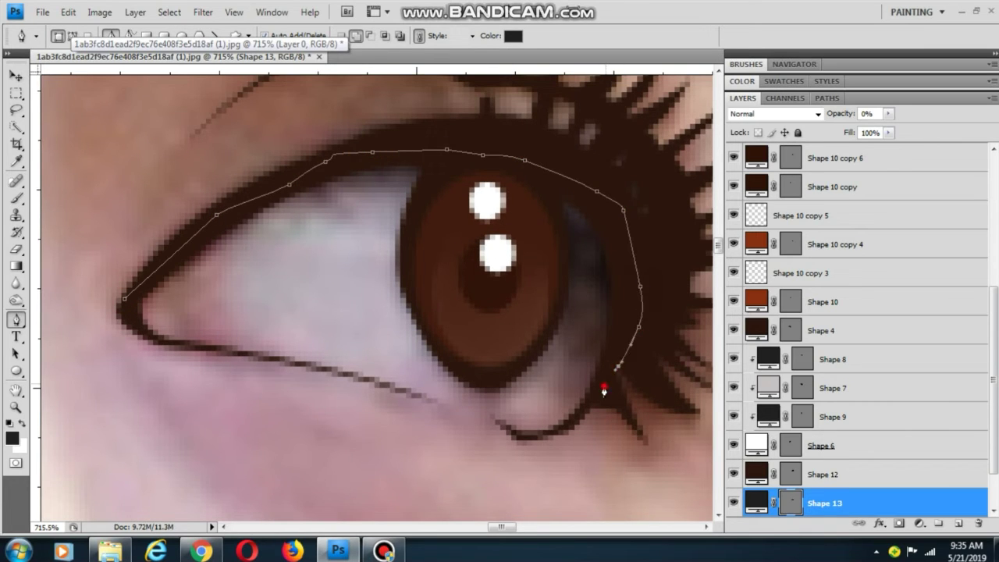
- Continue the eye-opening outline along the lower lid line and close it at the inner corner
left_click(558, 425)
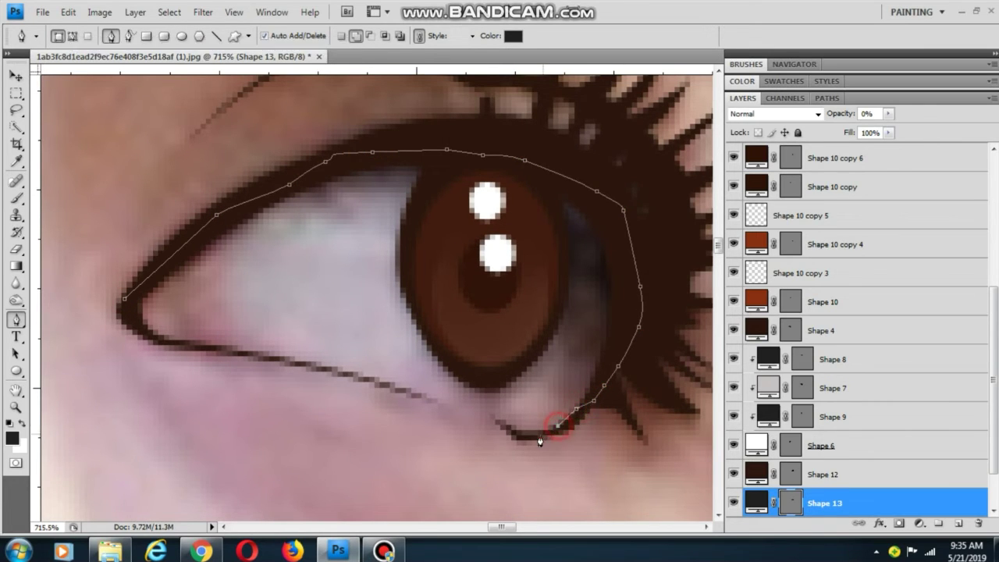
left_click_drag(439, 415, 504, 383)
left_click_drag(228, 313, 116, 312)
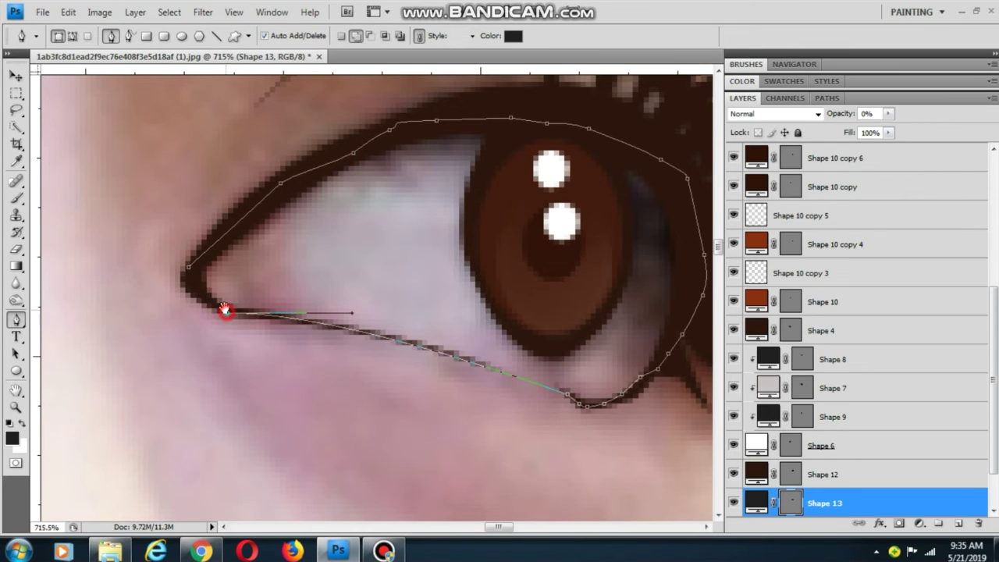
left_click_drag(225, 310, 235, 337)
left_click_drag(198, 294, 195, 278)
- Raise the second eye-white shape, Shape 13, to 100% opacity
scroll(196, 275, "down", 3)
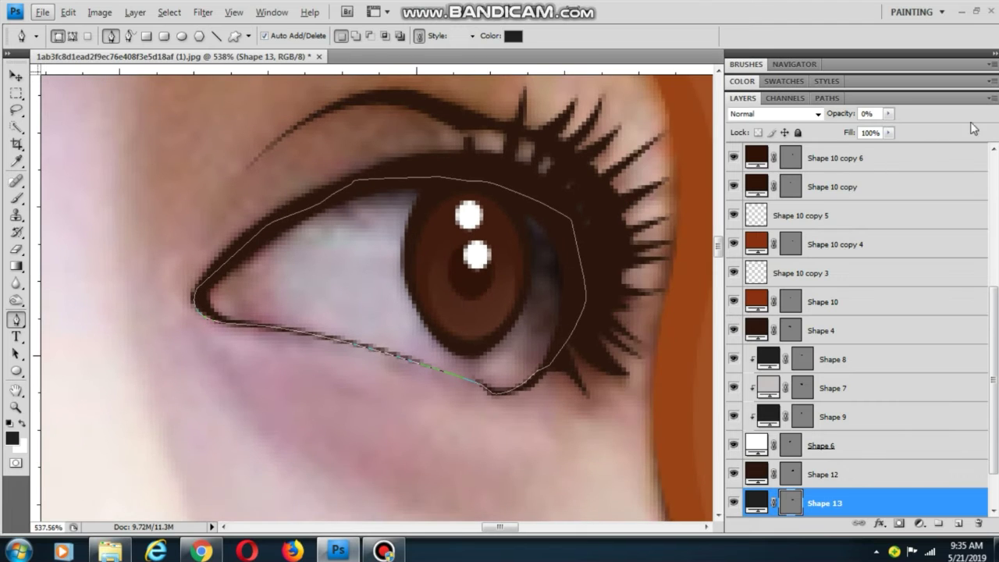
left_click(888, 114)
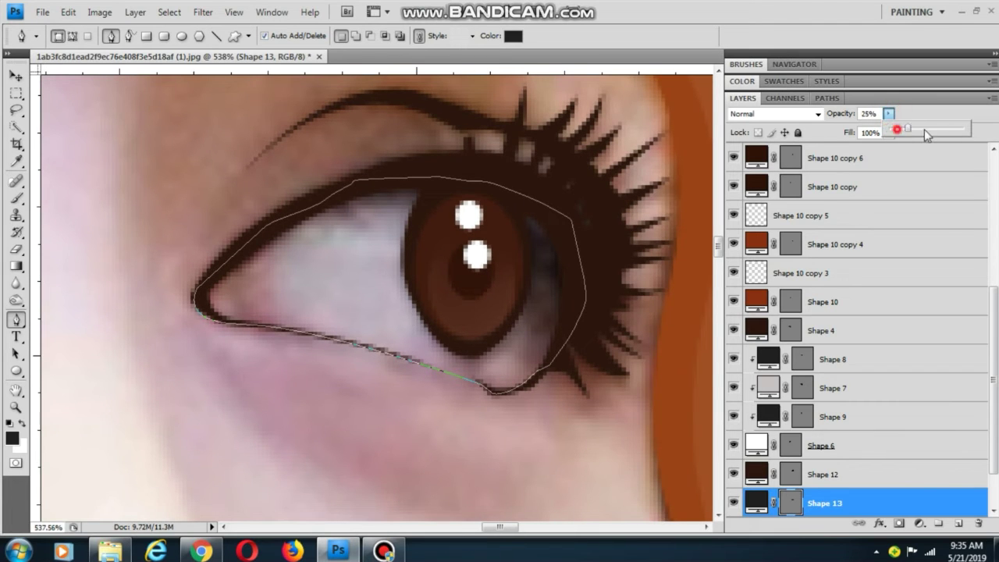
left_click_drag(924, 129, 967, 130)
left_click(16, 76)
scroll(591, 343, "down", 7)
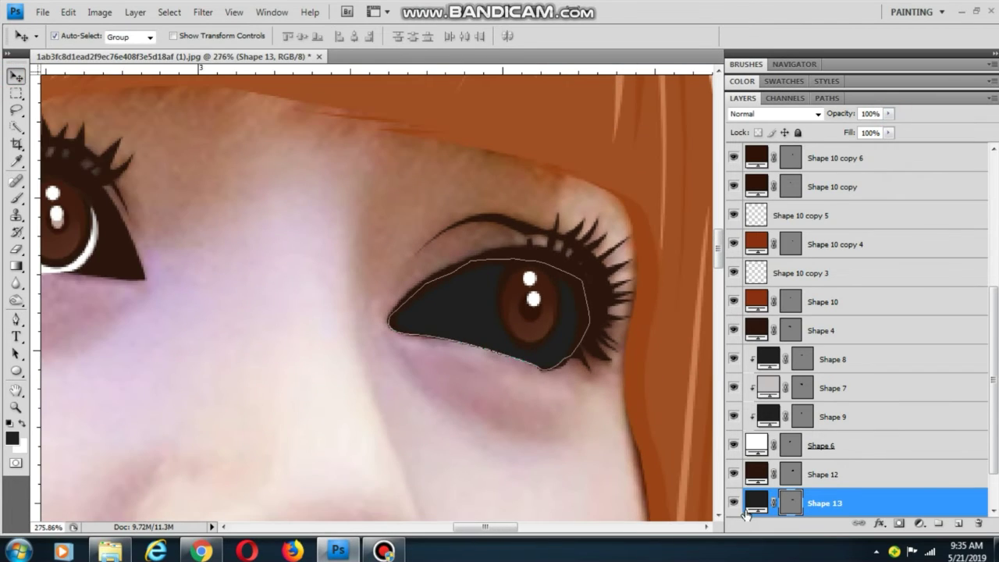
- Recolor Shape 13 to pure white (ffffff) by sampling the white of the first eye
double_click(755, 504)
left_click(49, 269)
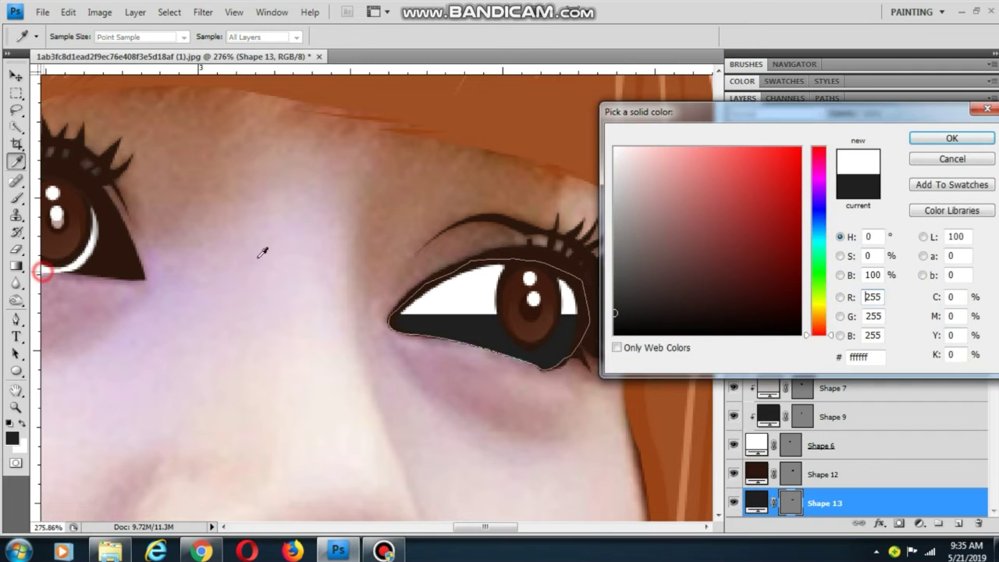
left_click(927, 144)
left_click(329, 201)
scroll(504, 256, "down", 3)
- Try to reuse the first eye's gray shading by duplicating Shape 7 over the second eye and clipping it to the layer below
left_click_drag(268, 286, 391, 287)
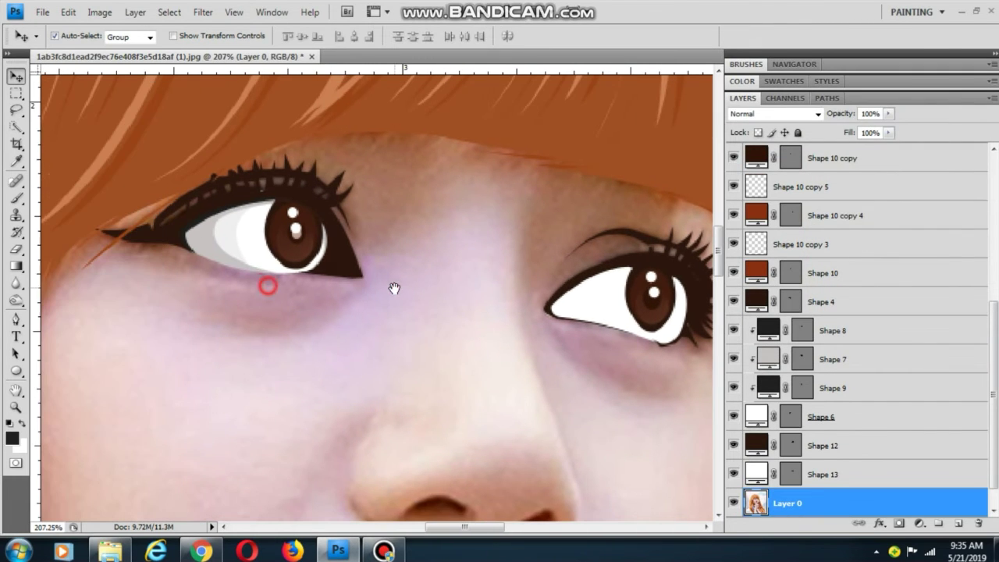
left_click(196, 244)
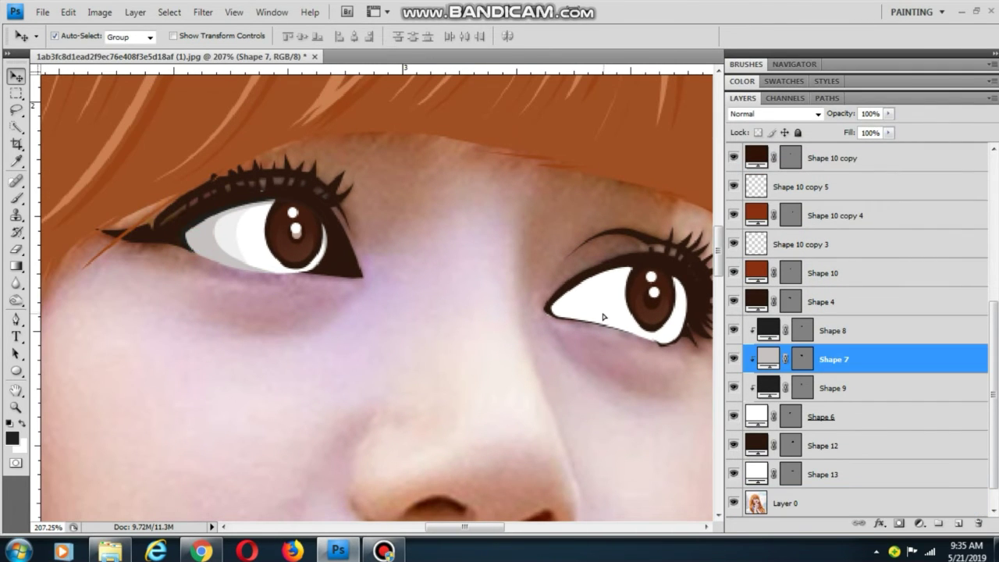
key("ctrl+j")
left_click_drag(834, 359, 834, 273)
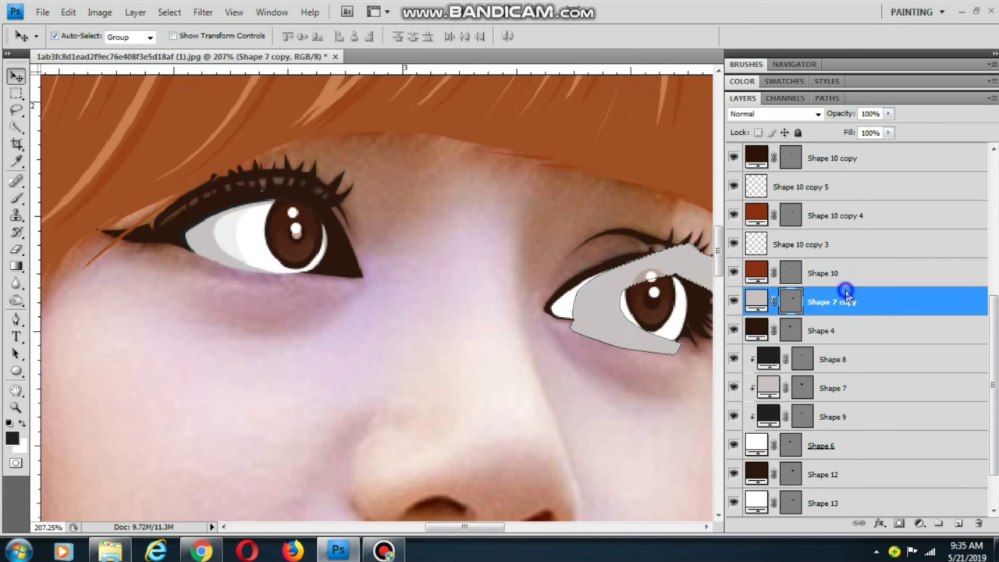
right_click(846, 293)
left_click(748, 355)
left_click(594, 312)
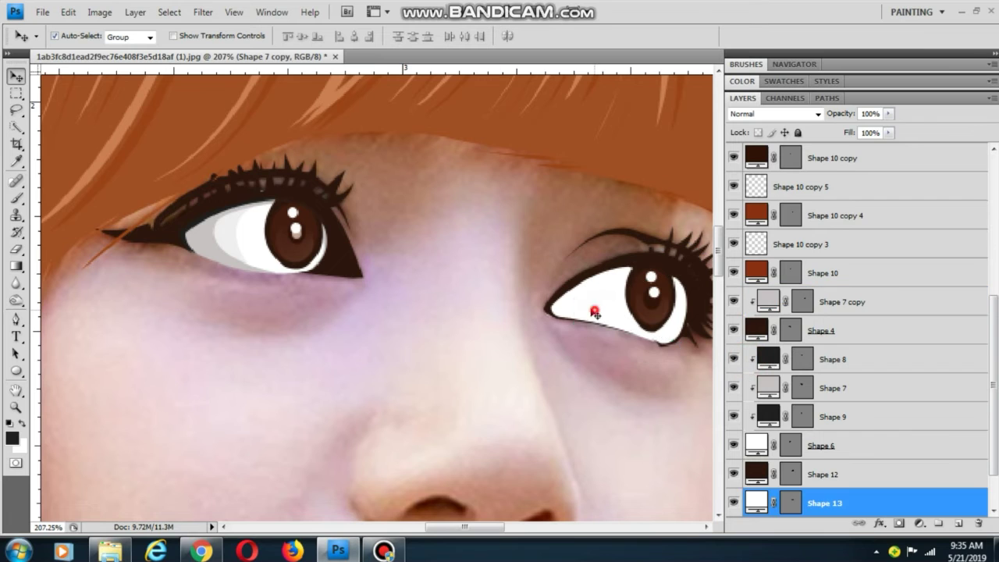
left_click_drag(594, 311, 579, 310)
- Undo the clipping of the Shape 7 copy and delete that copy
key("ctrl+alt+z")
key("ctrl+alt+z")
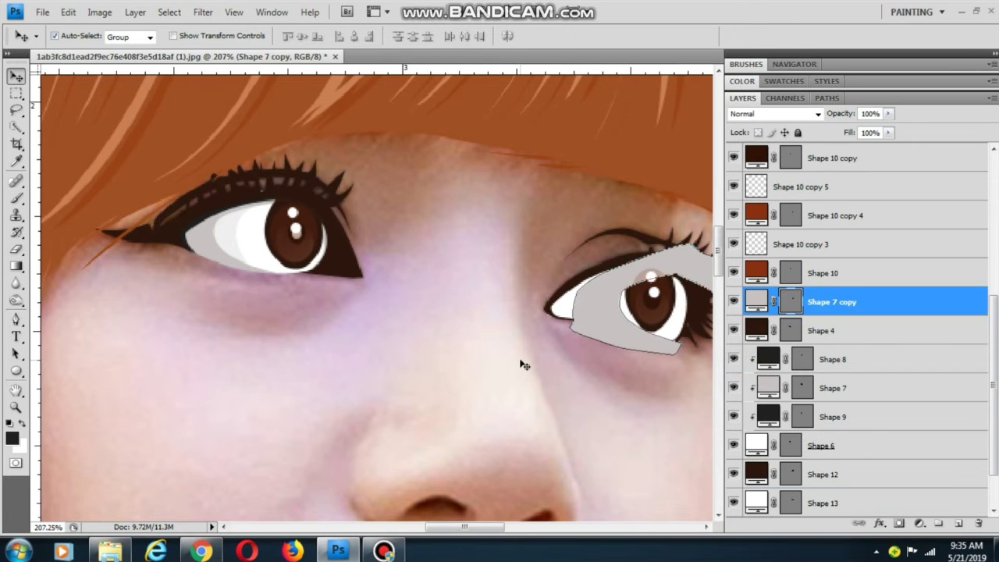
key("Delete")
left_click(539, 371)
- Start a Pen shape layer above Shape 13, curving from the iris's upper inner edge across the eye white to the lower lid
left_click(613, 290)
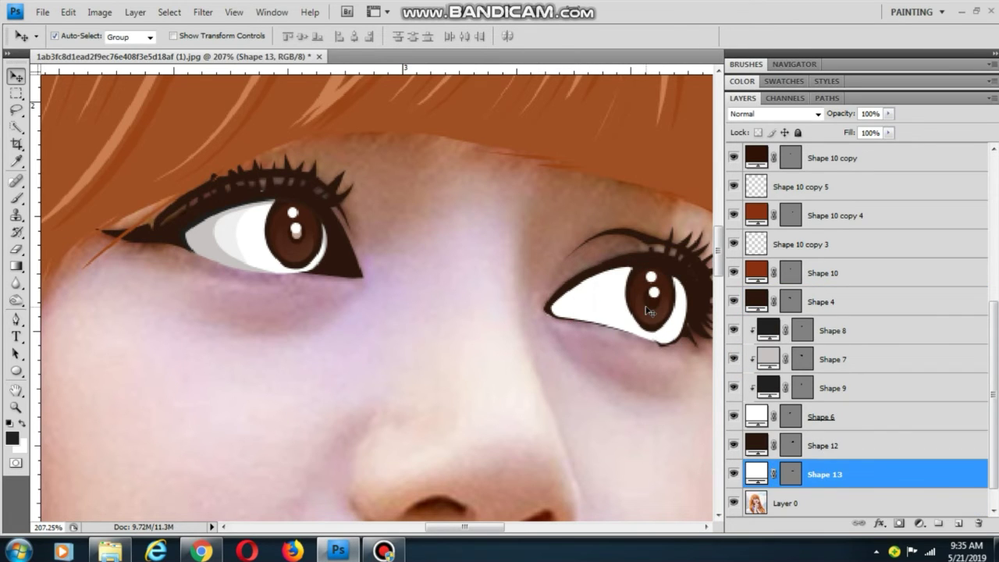
scroll(629, 314, "up", 3)
left_click_drag(551, 301, 407, 326)
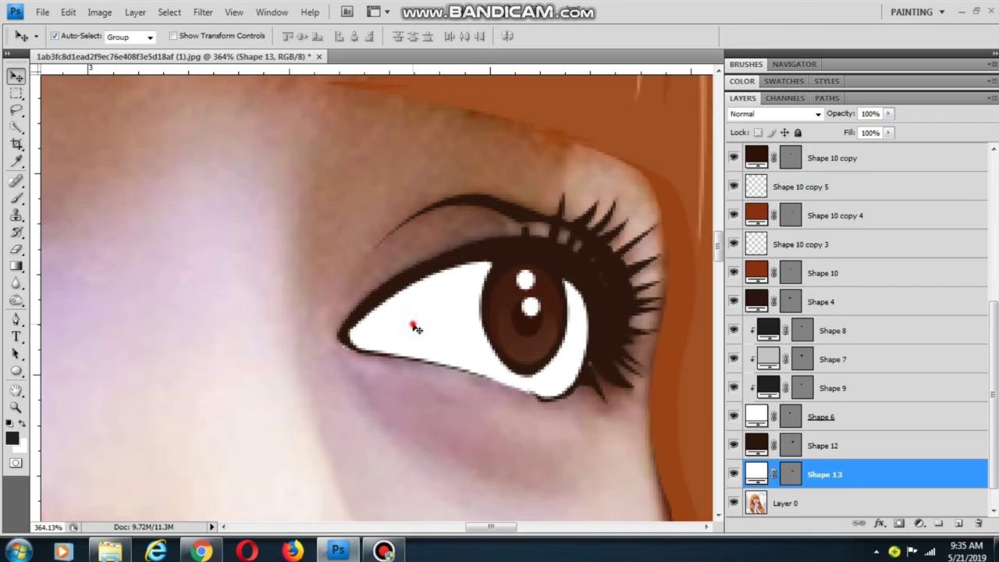
left_click(16, 319)
left_click(491, 266)
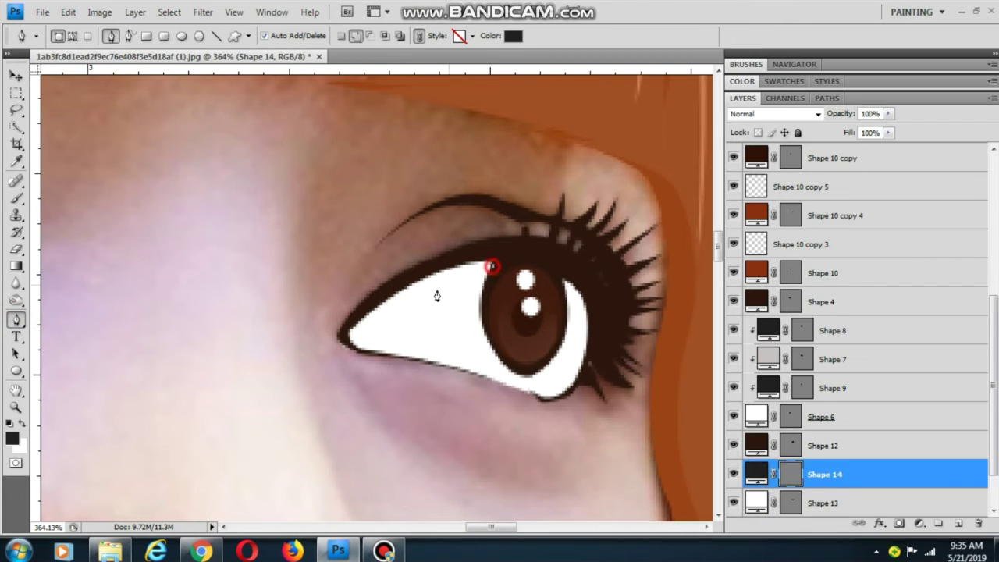
left_click_drag(404, 338, 478, 374)
left_click(404, 338, "alt")
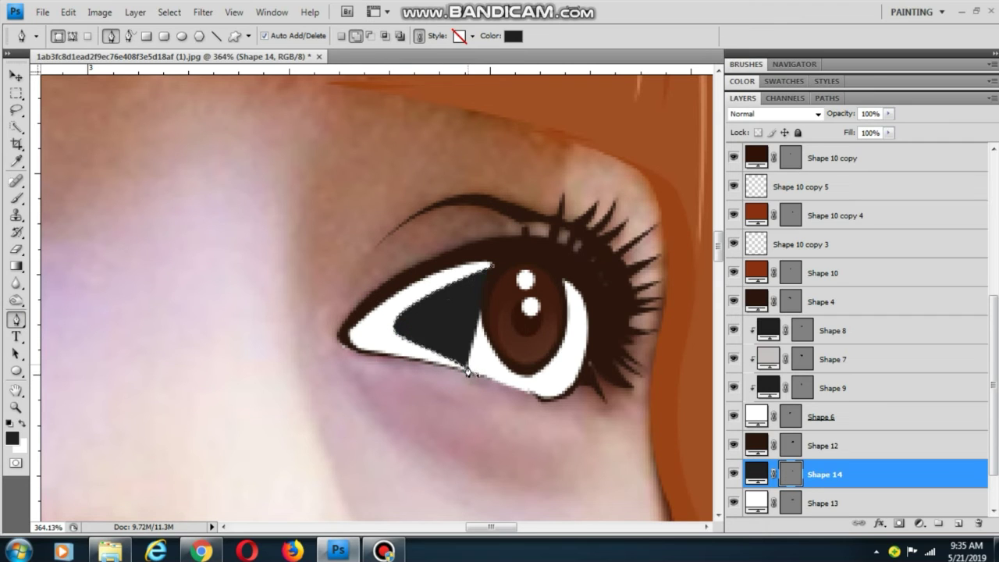
left_click(466, 368, "alt")
- Continue the shading outline around the outside of the inner eye corner, along the upper lid, and close it beside the iris
left_click(500, 396)
left_click_drag(364, 373, 337, 369)
left_click(313, 357)
left_click(305, 316)
left_click(365, 287)
left_click(422, 265)
left_click(485, 249)
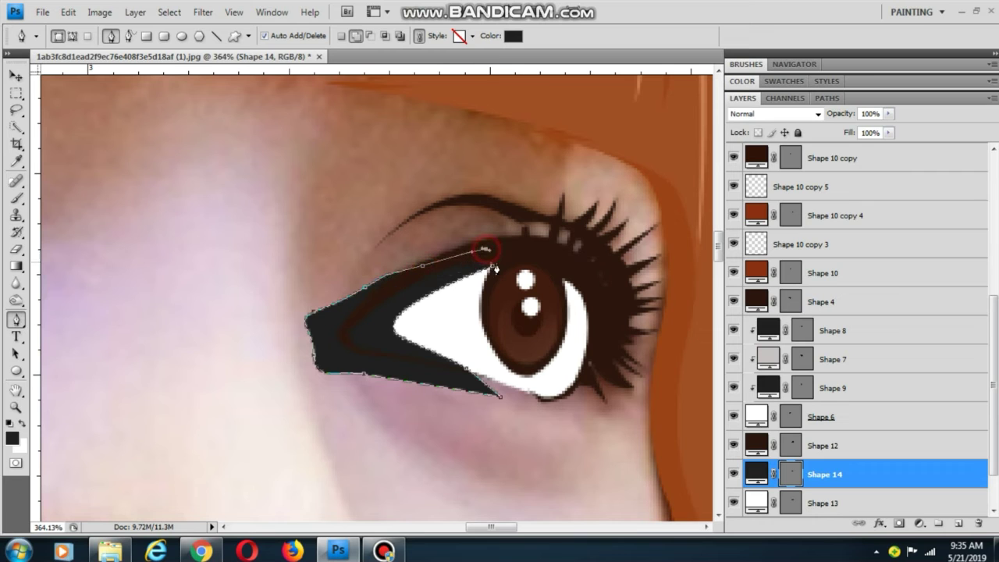
left_click(490, 270)
- Clip Shape 14 to Shape 13 and recolor it gray (c6c1c1), sampled from the first eye's shading
right_click(831, 472)
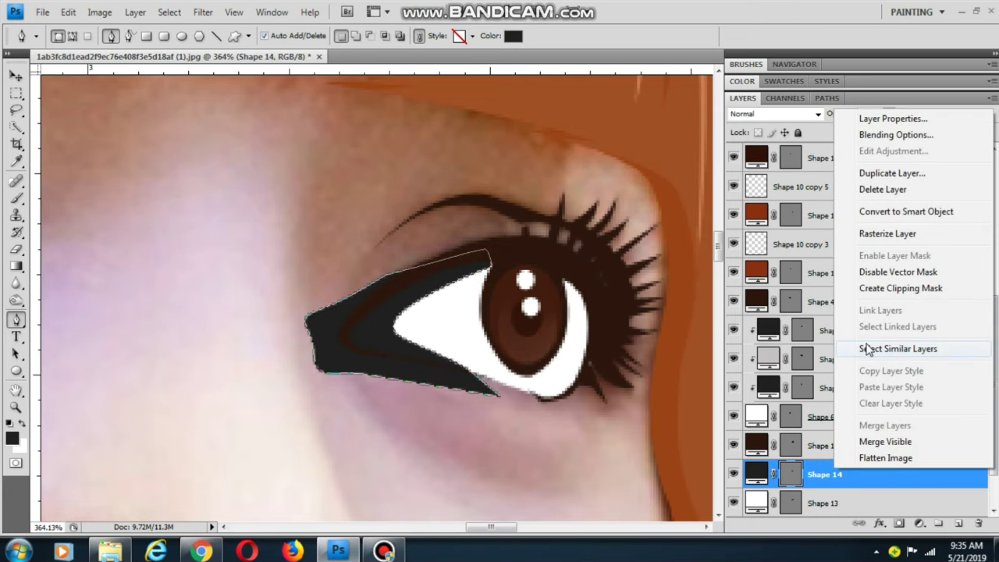
left_click(887, 289)
double_click(768, 478)
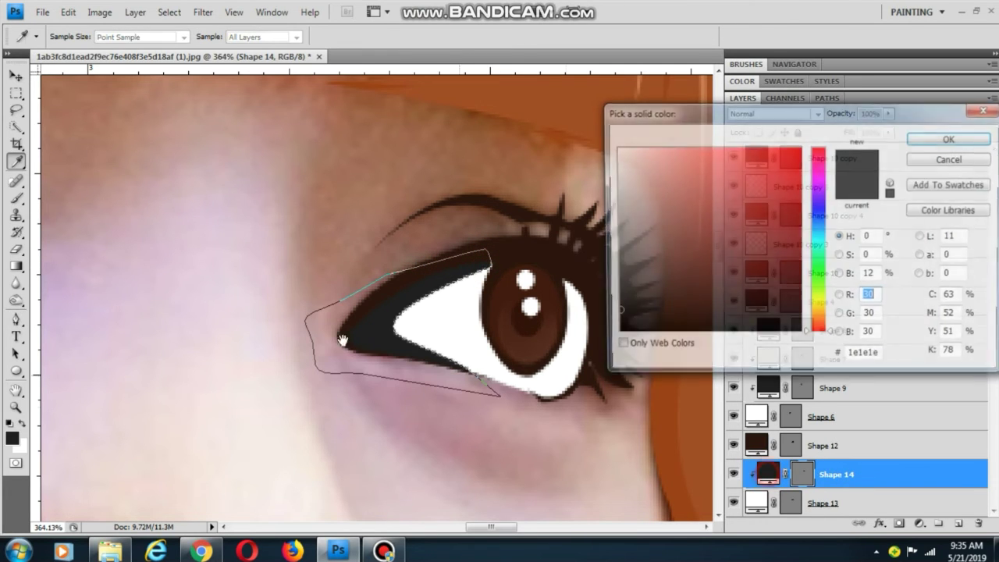
left_click_drag(200, 299, 577, 272)
left_click(114, 182)
left_click(922, 144)
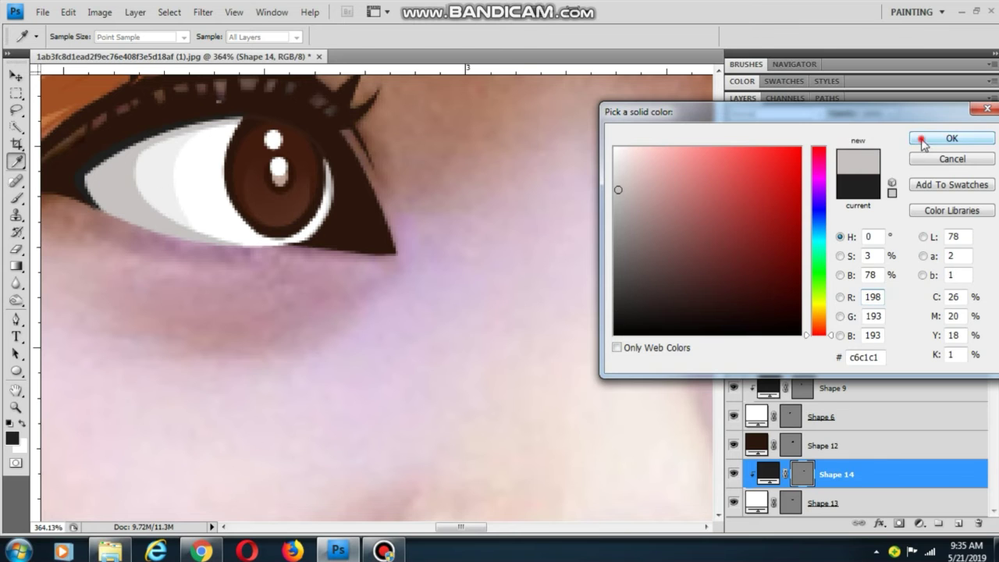
left_click_drag(553, 204, 205, 216)
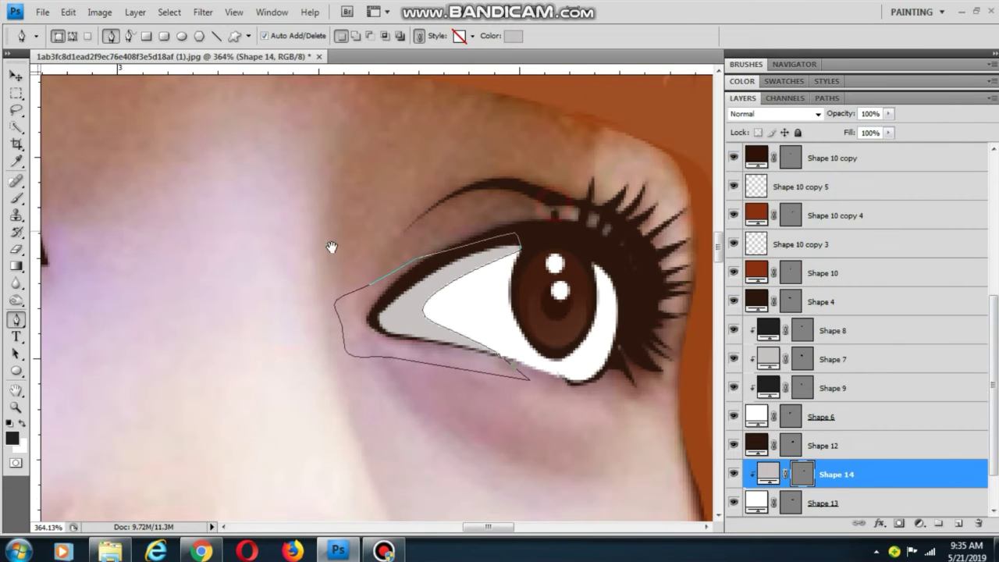
- Duplicate the gray shading, Shape 14, slightly toward the iris
left_click(19, 77)
left_click(125, 154)
scroll(407, 296, "up", 4)
left_click_drag(373, 270, 397, 268)
left_click_drag(835, 443, 824, 468)
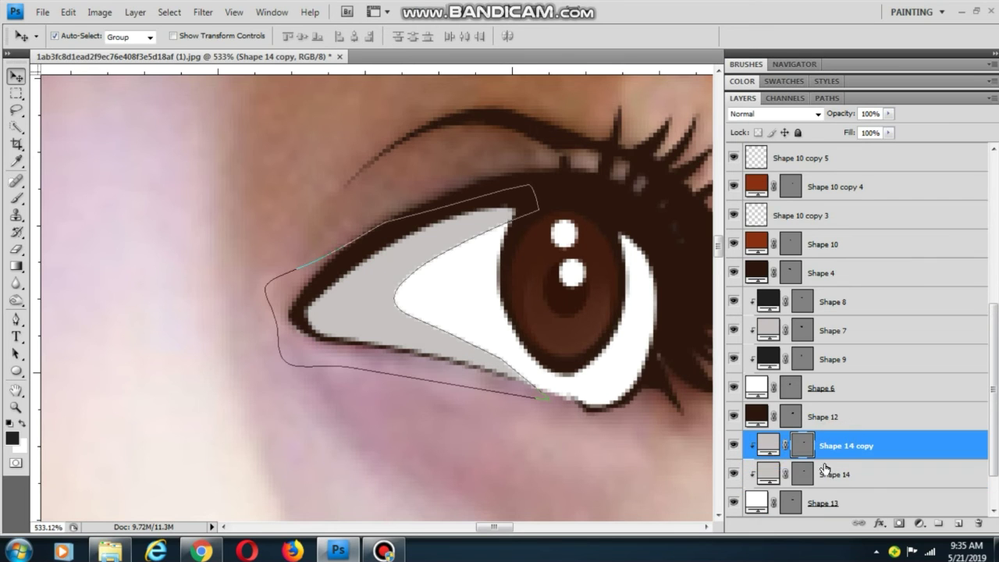
- Recolor Shape 14 copy to light gray (e3e3e3) and place it beneath Shape 14
double_click(770, 445)
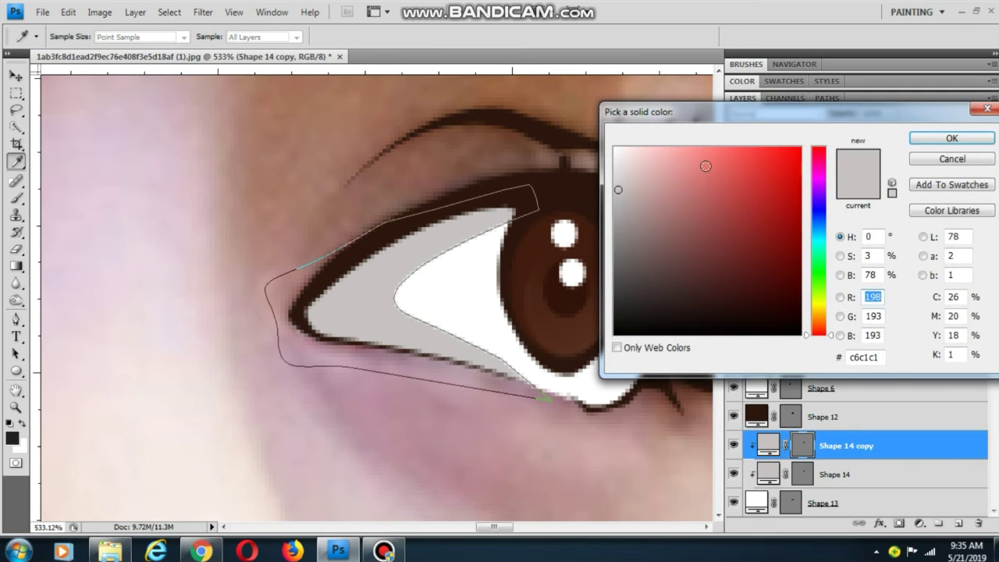
left_click_drag(614, 175, 613, 167)
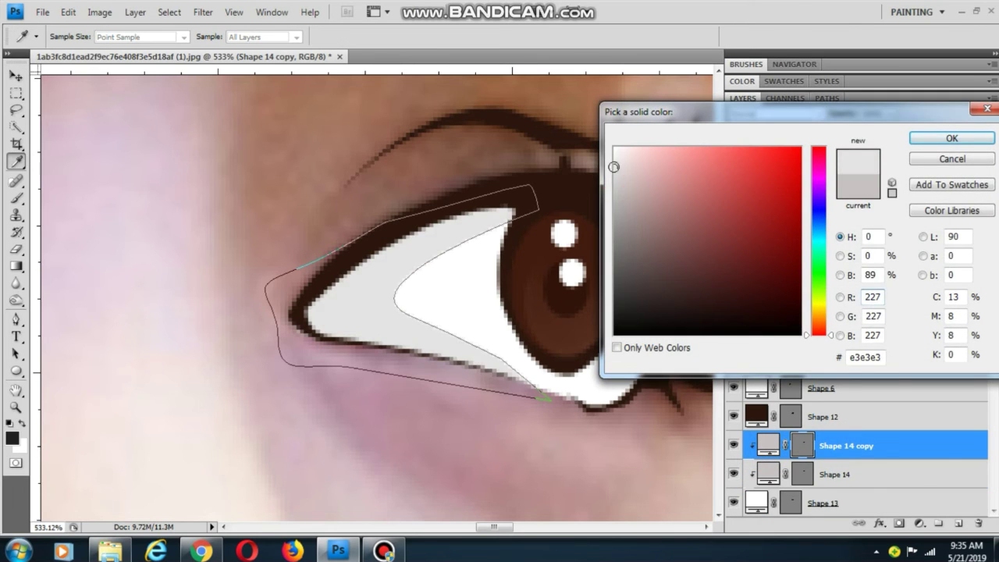
left_click(948, 138)
left_click_drag(868, 450, 864, 484)
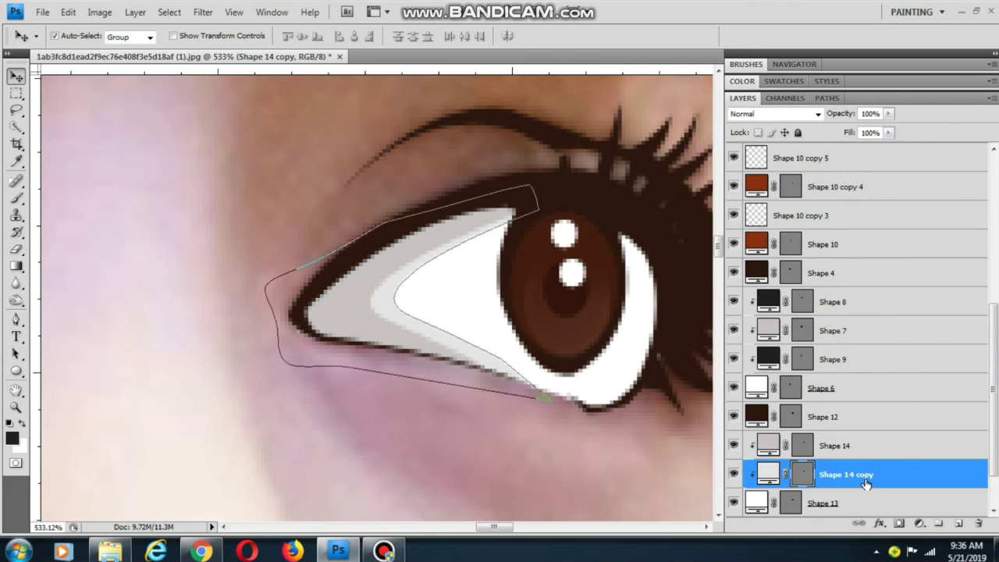
- Nudge the light gray Shape 14 copy closer to the iris to widen the second shading band
left_click(122, 123)
left_click(397, 308)
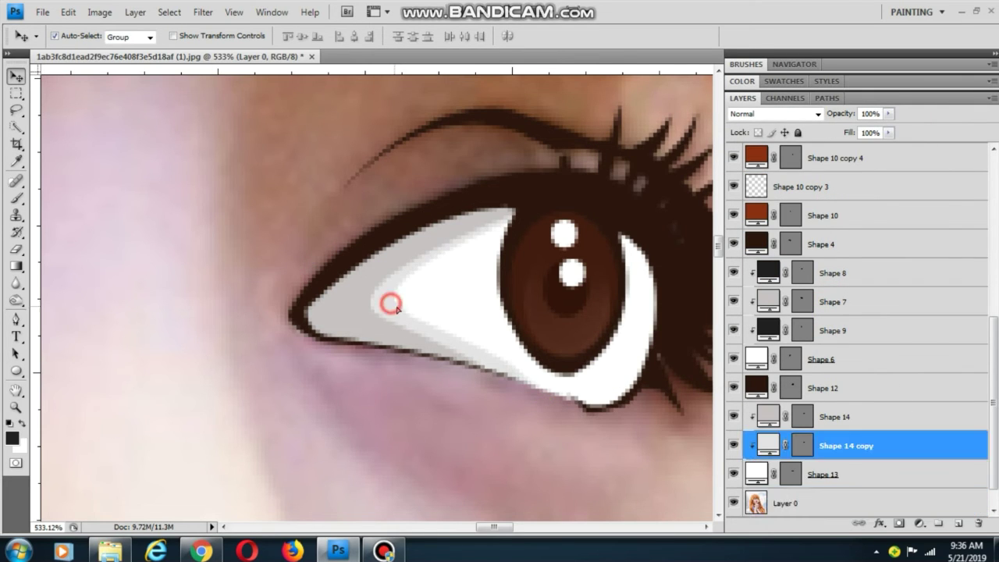
left_click_drag(400, 309, 410, 305)
scroll(417, 303, "down", 3)
left_click_drag(500, 328, 626, 301)
scroll(625, 301, "down", 3)
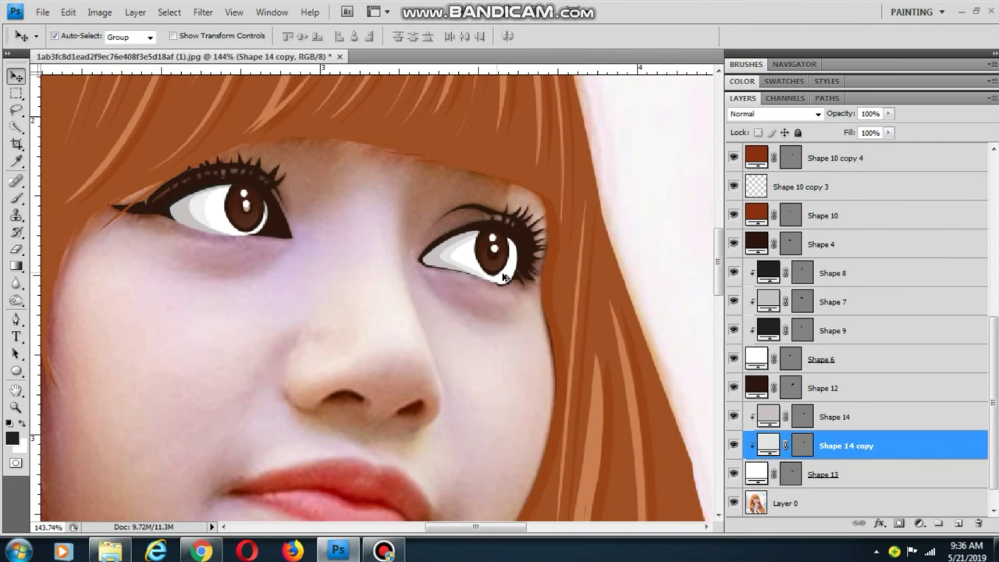
scroll(453, 276, "up", 1)
scroll(448, 263, "up", 10)
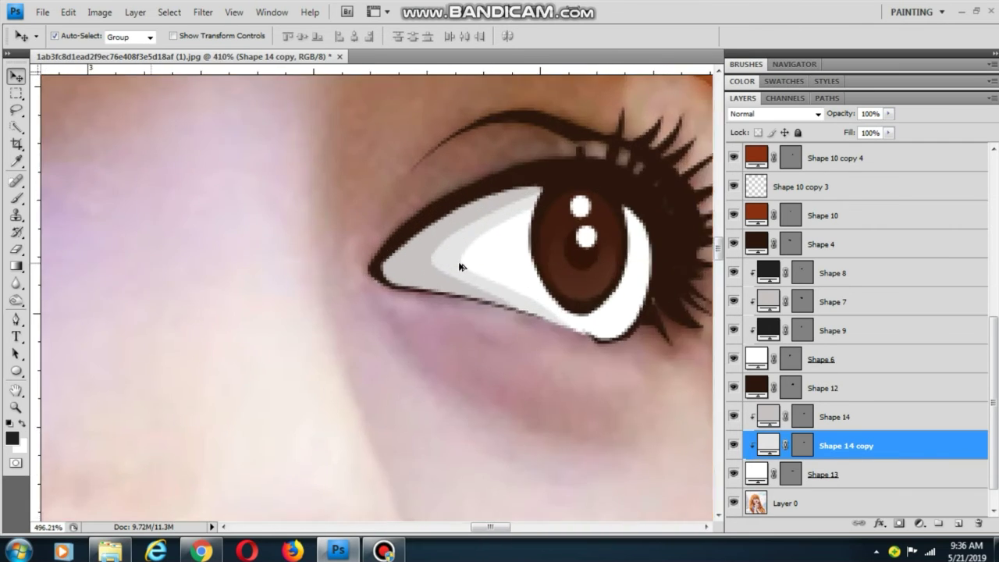
- Free-transform Shape 14 copy, making it narrower and taller so its light band extends past the upper and lower lids
key("ctrl+t")
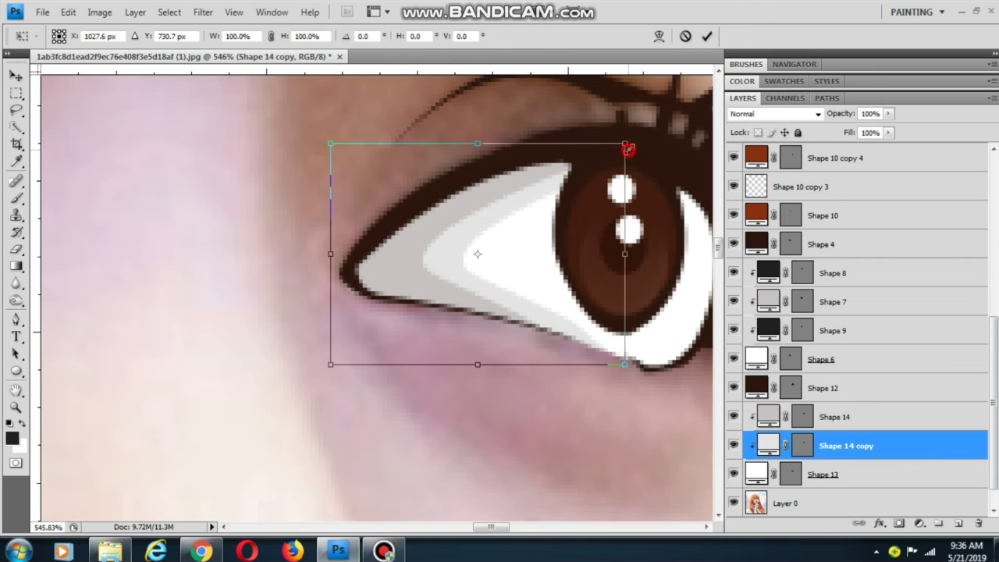
left_click_drag(628, 149, 617, 127)
left_click_drag(331, 253, 399, 255)
left_click_drag(625, 366, 586, 390)
key("Return")
scroll(430, 226, "down", 3)
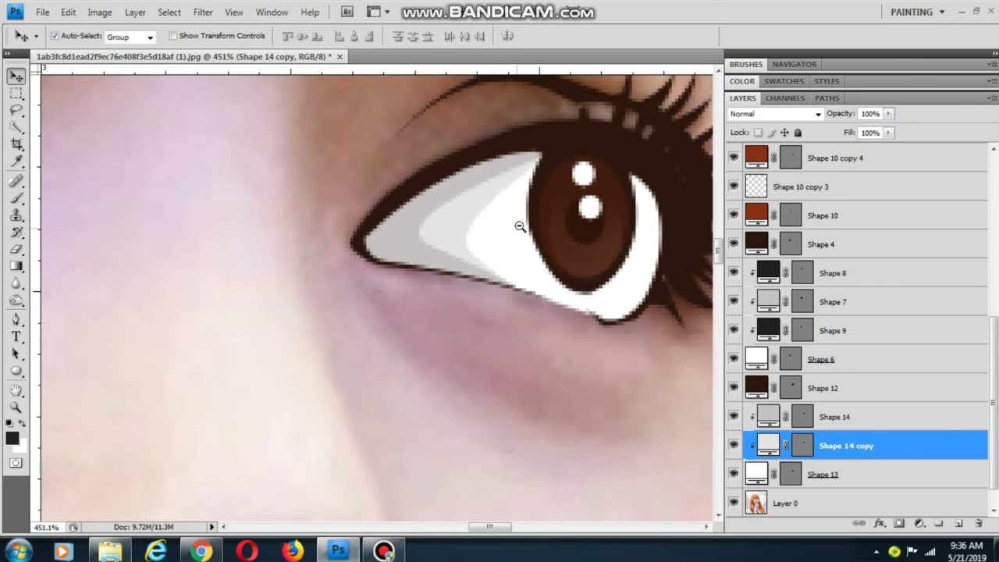
- Lower the opacity of the eye-white shape, Shape 13, to 31% to reveal the photo underneath
left_click_drag(585, 266, 432, 312)
left_click(480, 338)
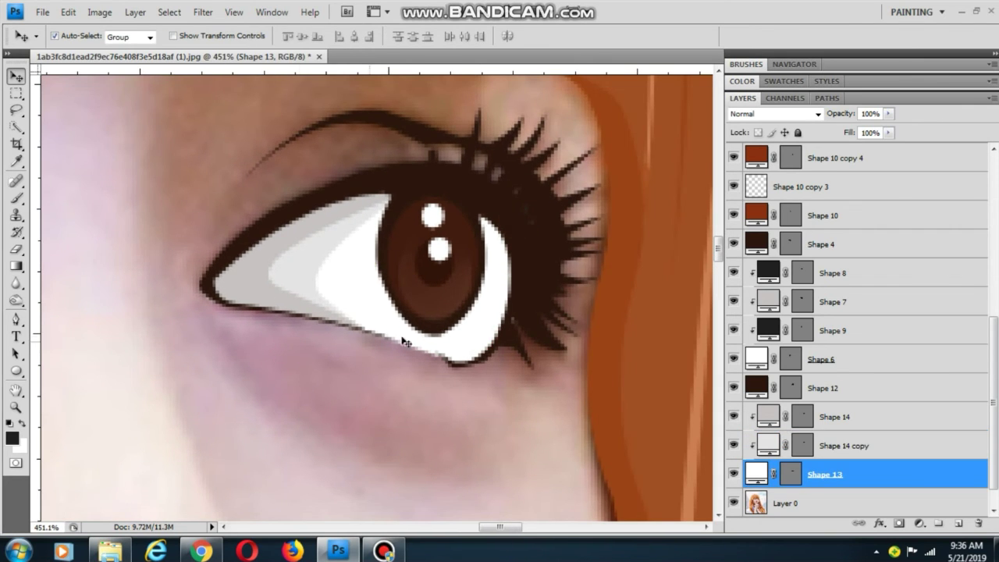
left_click(889, 117)
left_click_drag(887, 129, 837, 135)
left_click(490, 314)
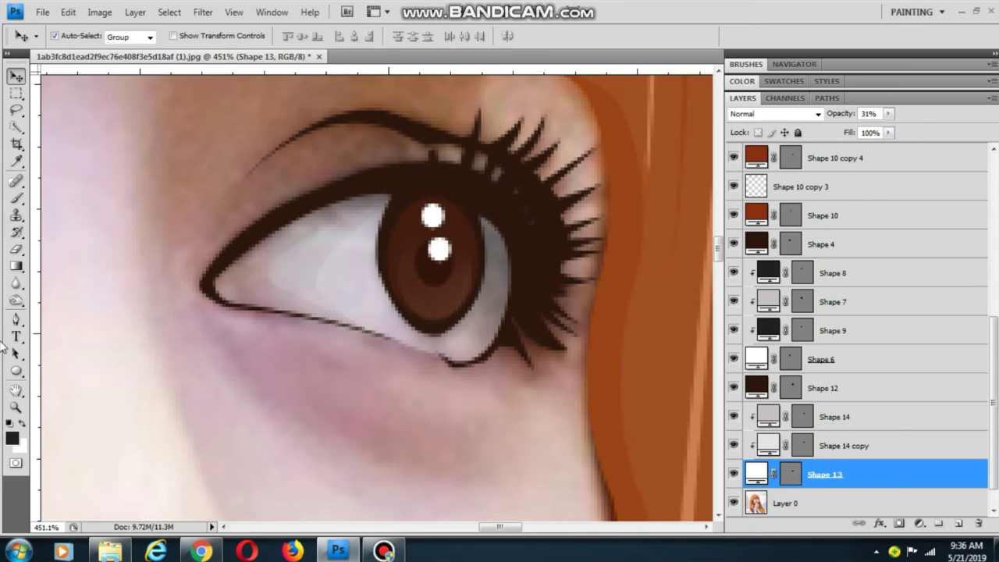
- Draw a closed crescent-shaped Pen shape layer over the eye white between the iris's outer edge and the lashes
left_click(13, 320)
left_click(474, 259)
left_click_drag(456, 364, 423, 378)
left_click(456, 365, "alt")
left_click_drag(509, 231, 487, 99)
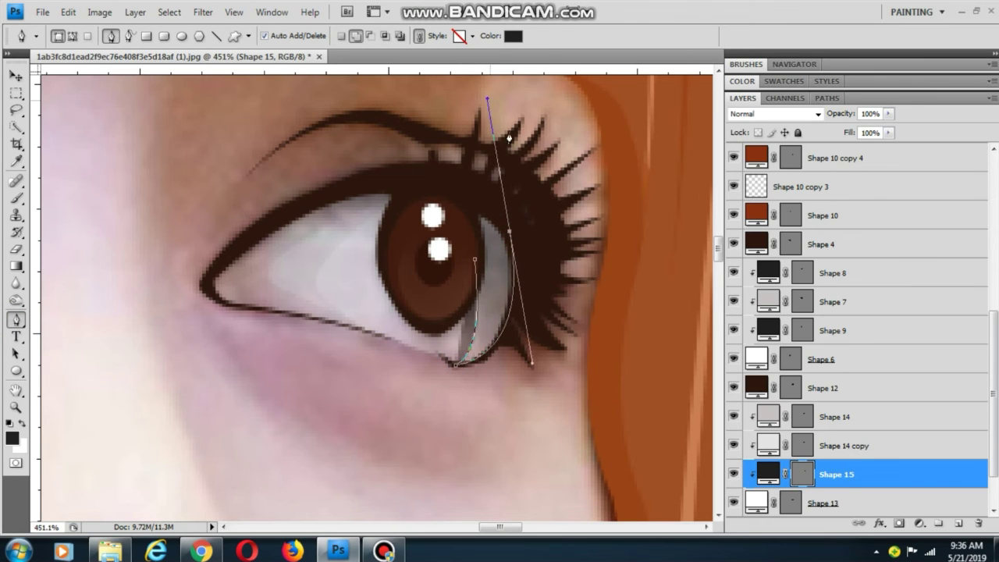
left_click(508, 230, "alt")
left_click(482, 206)
left_click(459, 201)
left_click(457, 225)
left_click(474, 258)
left_click(11, 74)
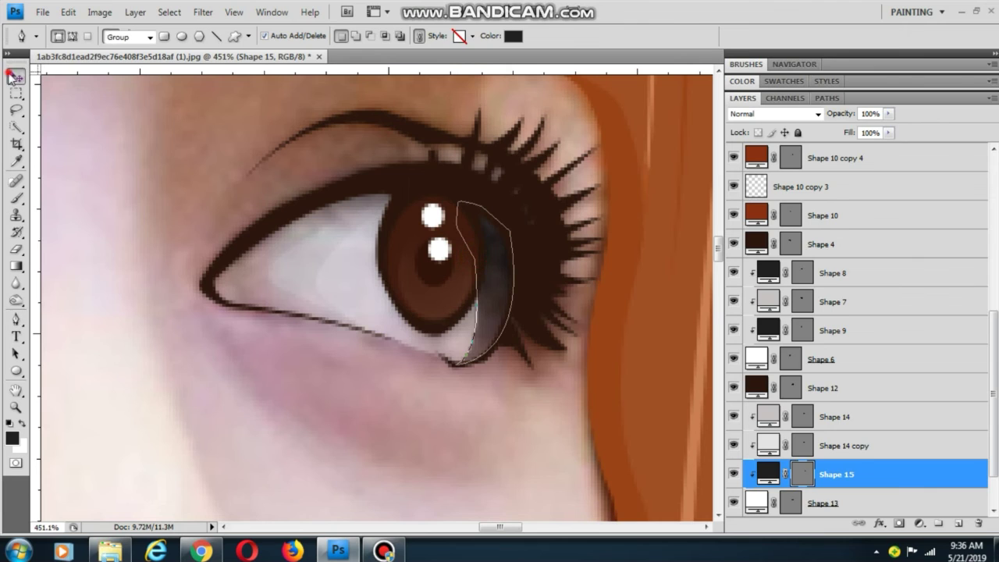
- Move the dark crescent, Shape 15, inward beneath the lower part of the iris
left_click(889, 114)
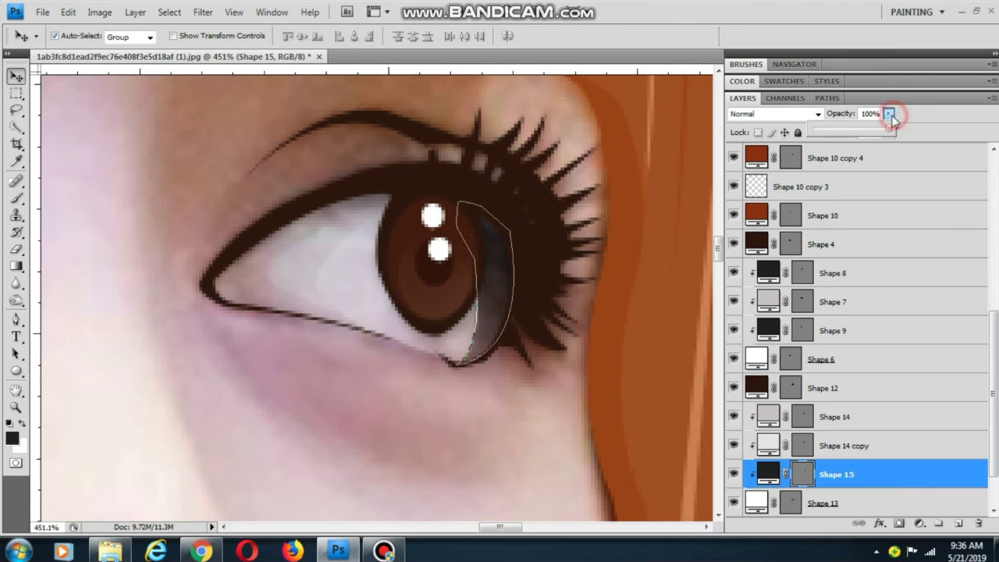
left_click(18, 74)
left_click(84, 112)
left_click_drag(500, 309, 461, 318)
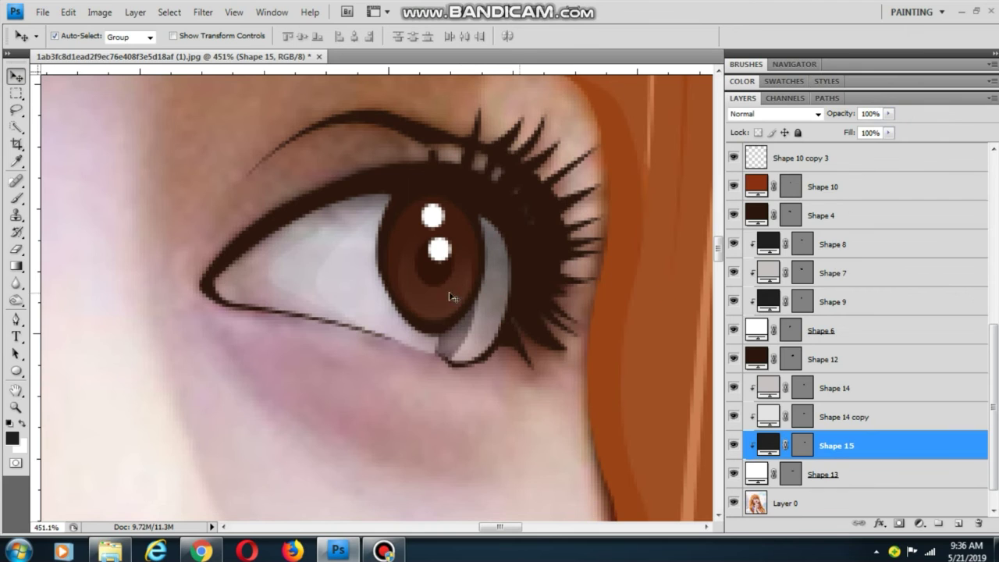
- Set Shape 13's opacity to 100% and move the dark crescent, Shape 15, back beside the iris's outer edge
left_click(345, 291)
left_click(888, 115)
left_click_drag(890, 129, 986, 152)
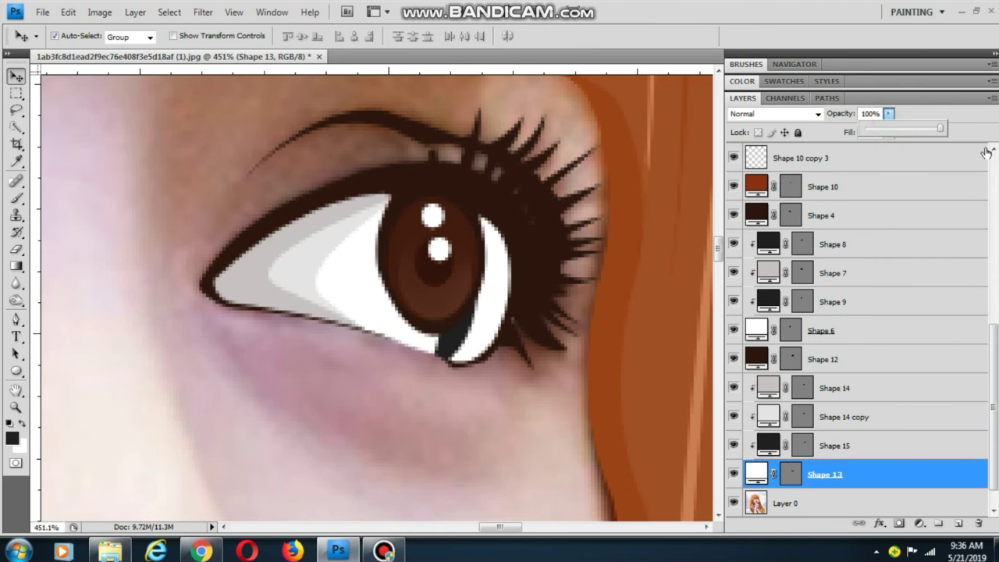
mouse_move(481, 321)
left_mouse_down()
mouse_move(488, 327)
mouse_move(453, 334)
mouse_move(492, 337)
left_mouse_up()
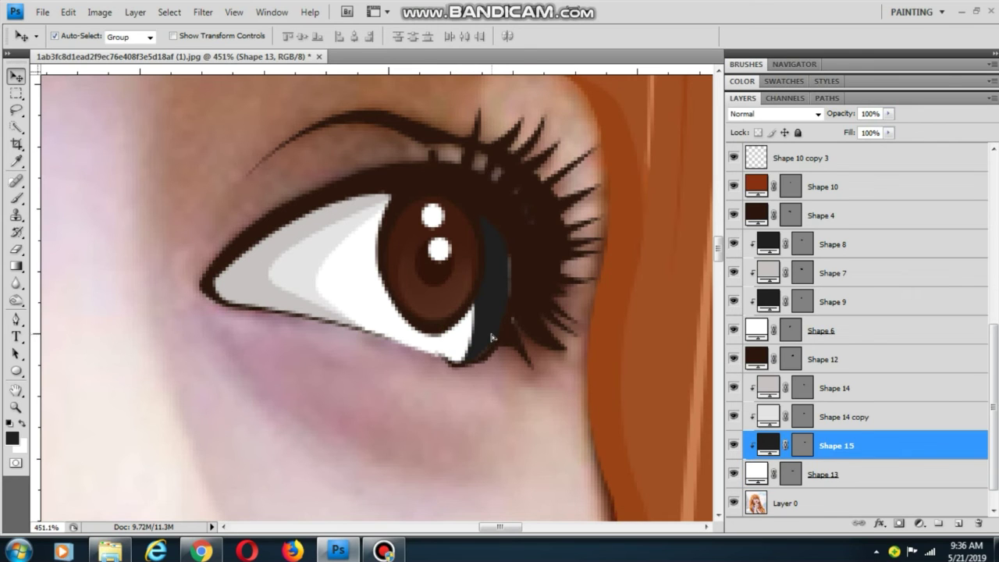
- Recolor the crescent beside the second eye's iris, Shape 15, to a lighter charcoal gray
double_click(762, 443)
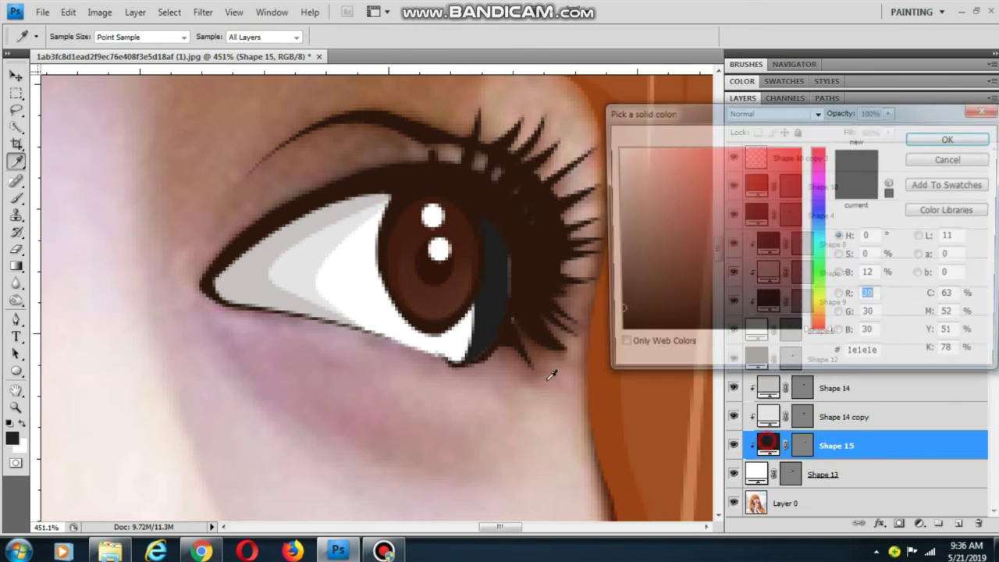
left_click(291, 234)
left_click_drag(636, 212, 620, 281)
left_click(952, 138)
scroll(436, 251, "down", 2)
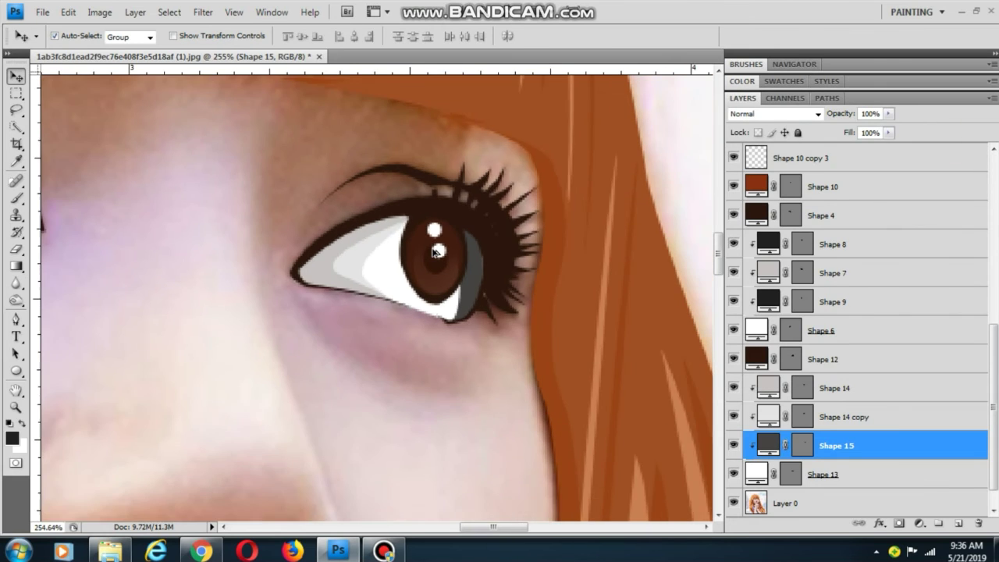
- Examine the second eye's shading close up and against the first eye, and check both within the whole portrait
scroll(435, 252, "down", 2)
left_click(305, 351)
scroll(354, 327, "down", 4)
left_click_drag(312, 351, 433, 268)
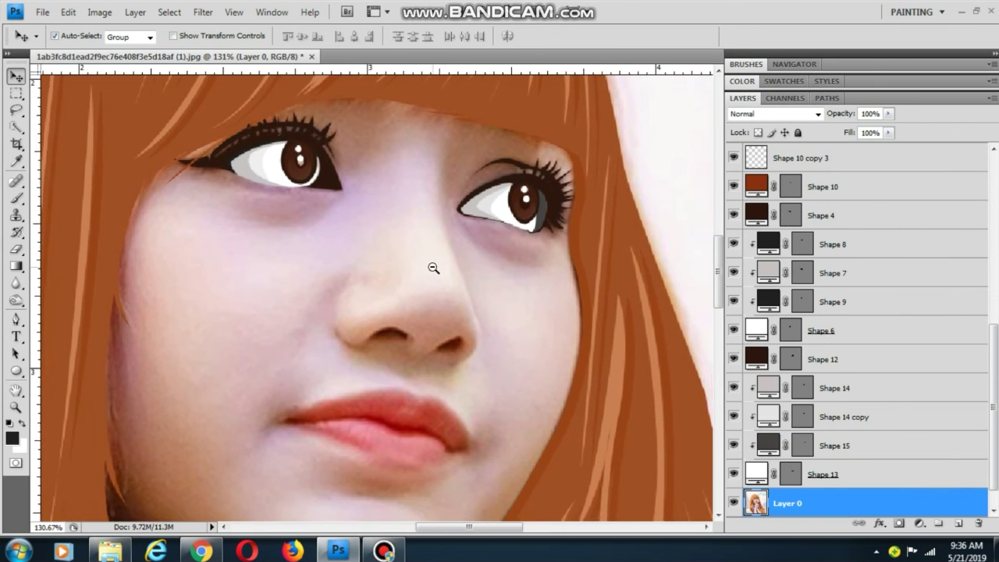
scroll(434, 267, "down", 3)
scroll(484, 188, "up", 9)
scroll(476, 246, "down", 5)
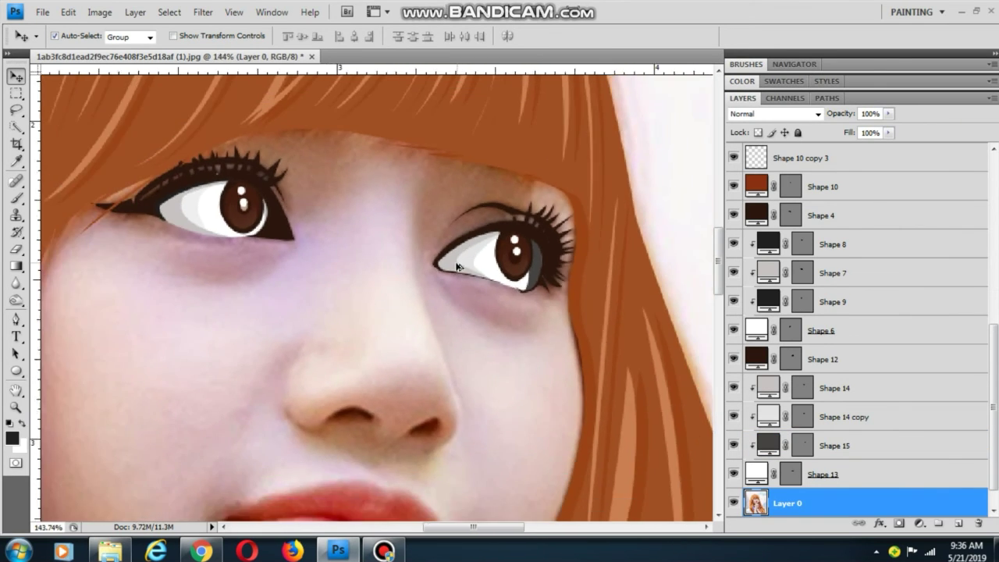
scroll(456, 266, "down", 3)
scroll(386, 285, "down", 2)
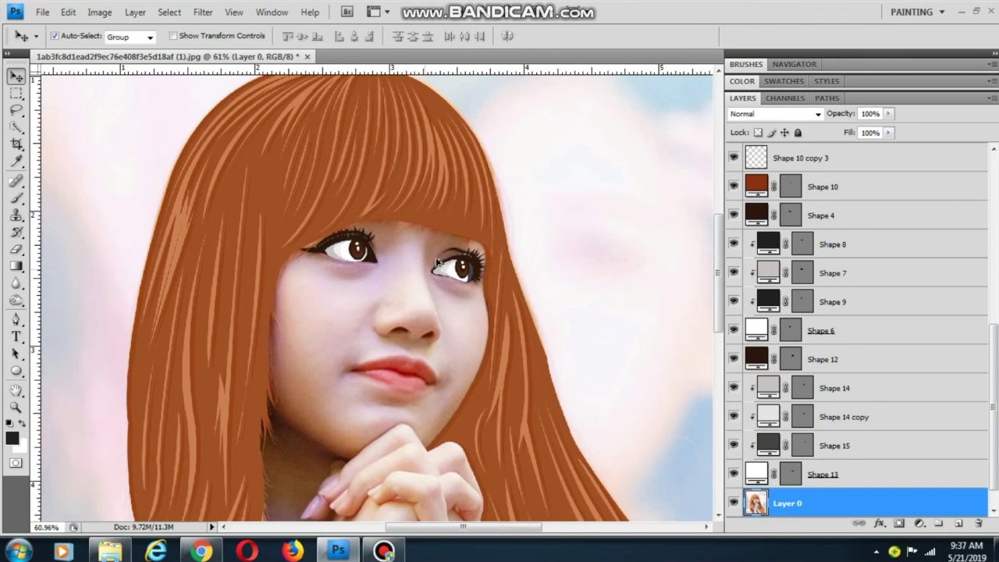
scroll(435, 262, "up", 7)
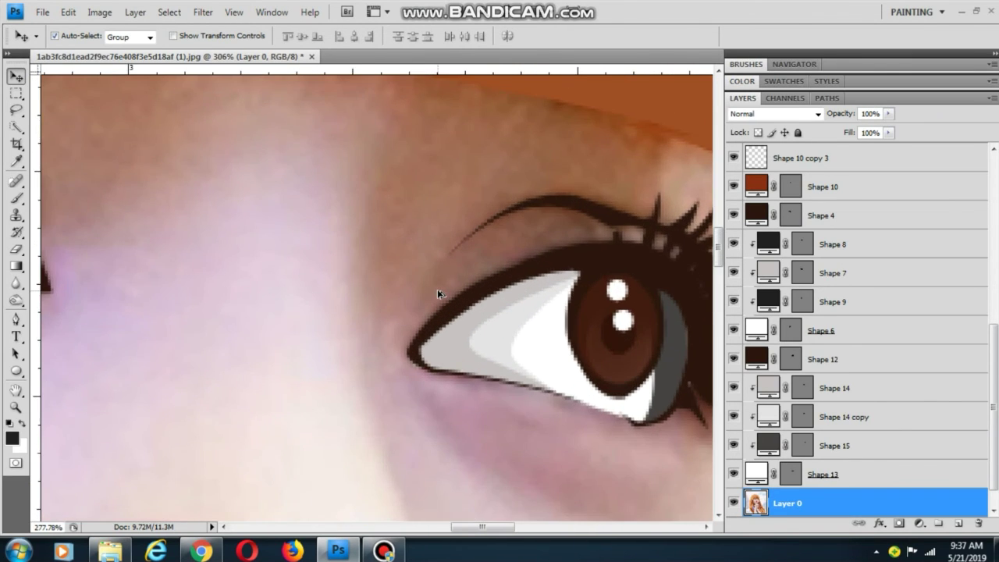
left_click_drag(437, 288, 391, 319)
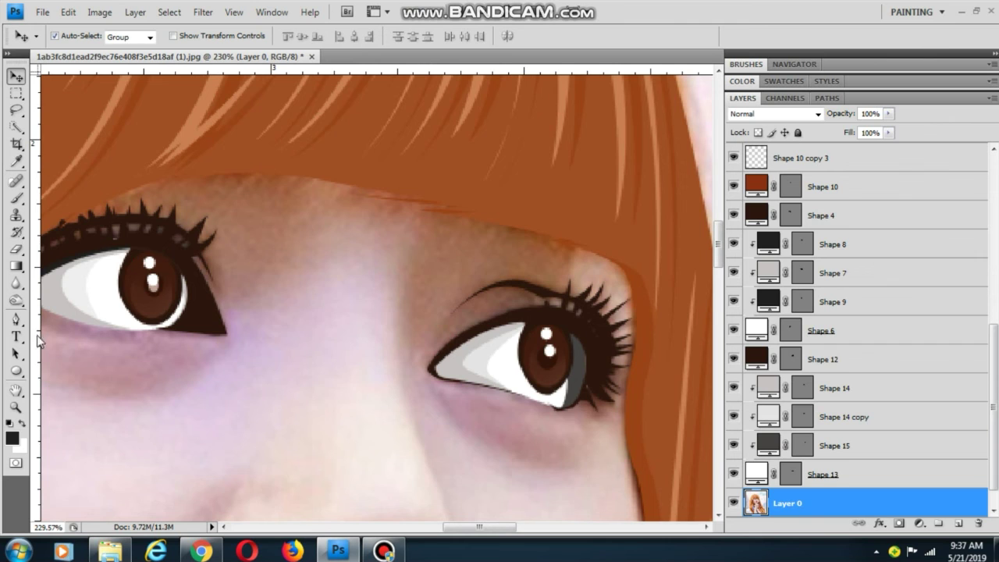
scroll(411, 331, "down", 6)
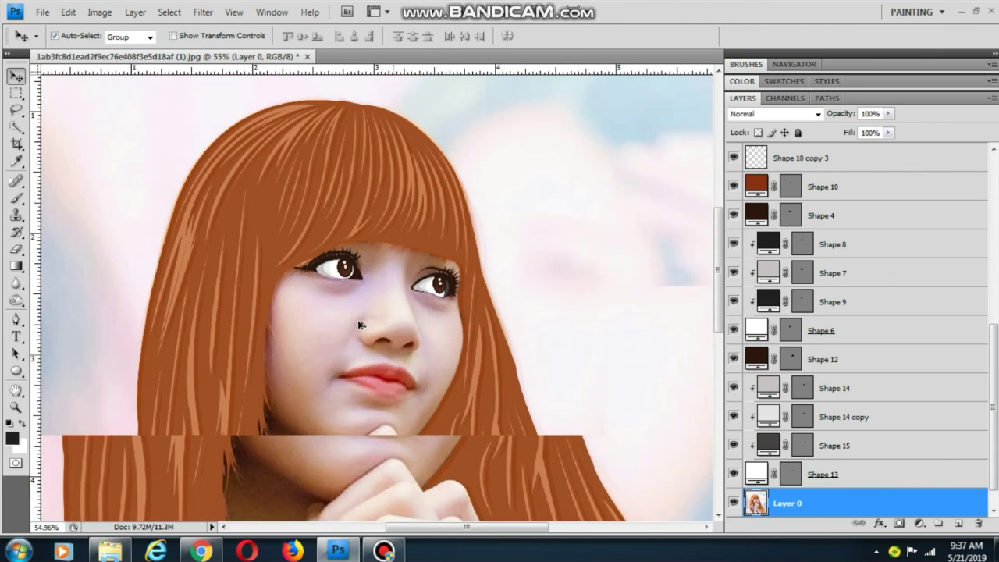
- Hide the photo layer, Layer 0, to check the vector hair and both eyes on their own
left_click(733, 503)
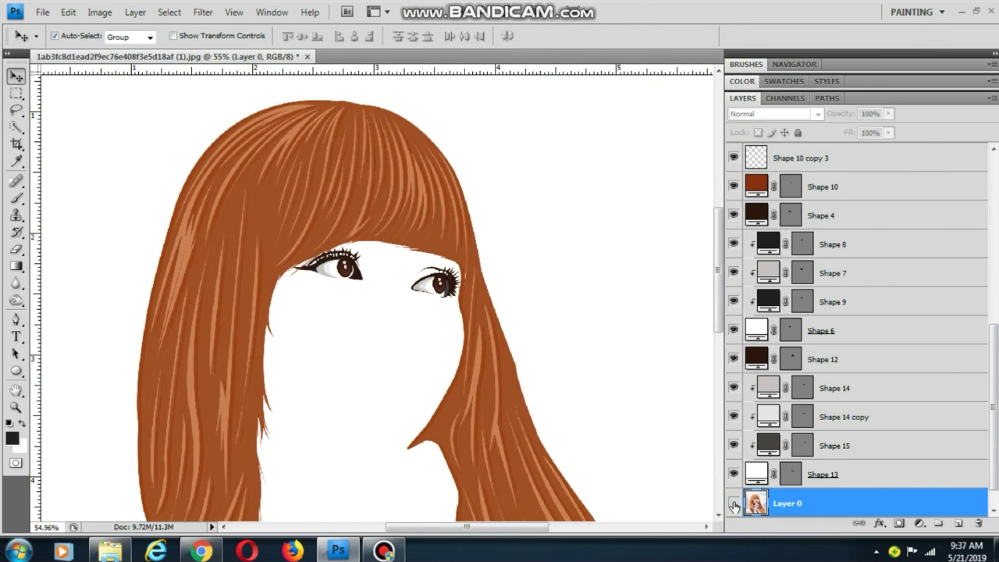
left_click(734, 504)
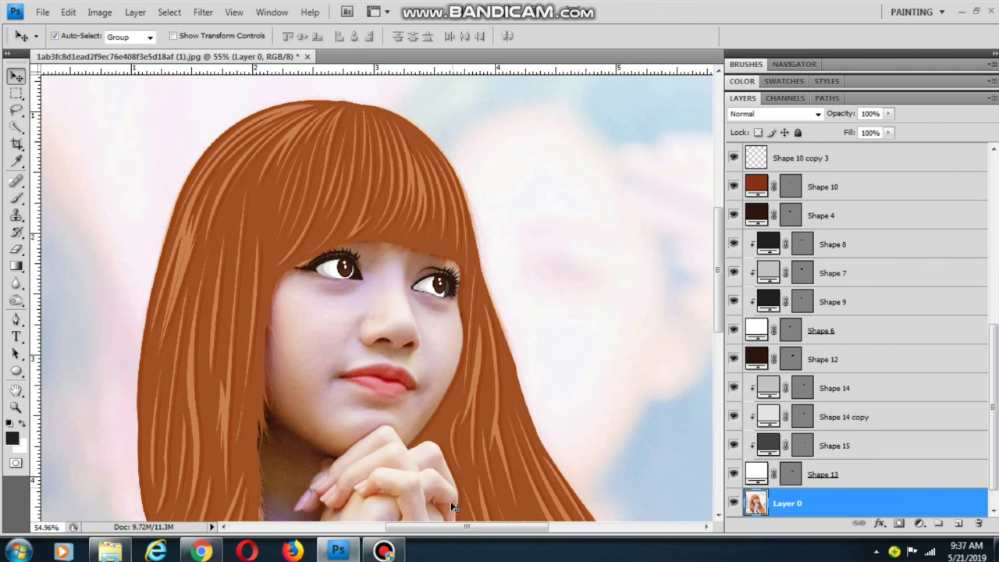
scroll(359, 294, "up", 3)
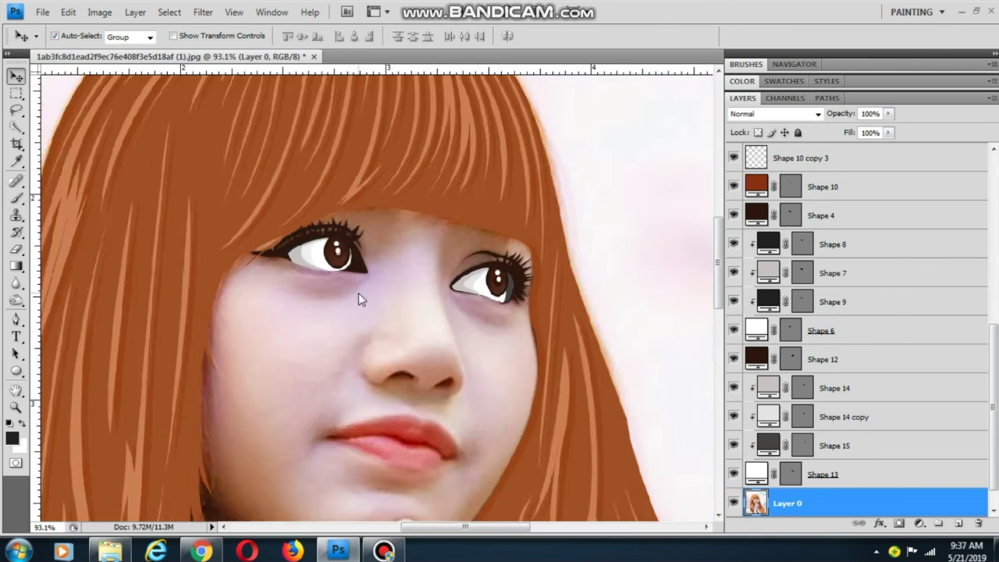
scroll(358, 294, "up", 7)
left_click_drag(452, 296, 423, 309)
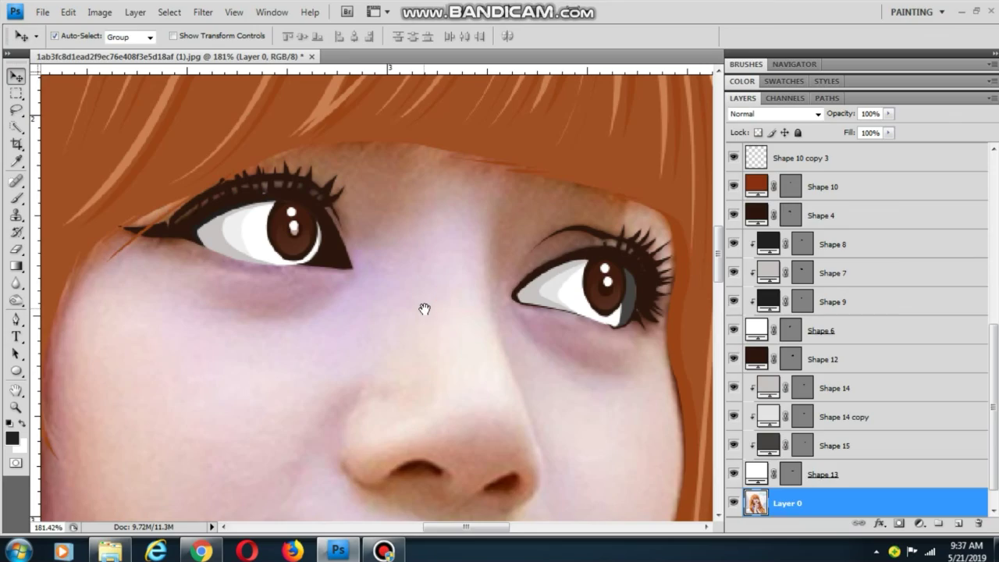
left_click(734, 504)
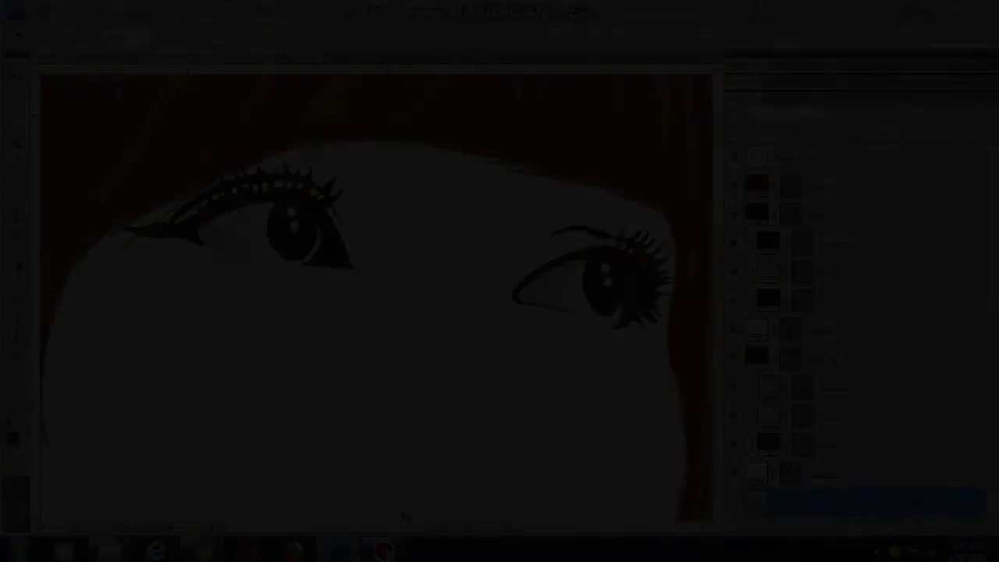